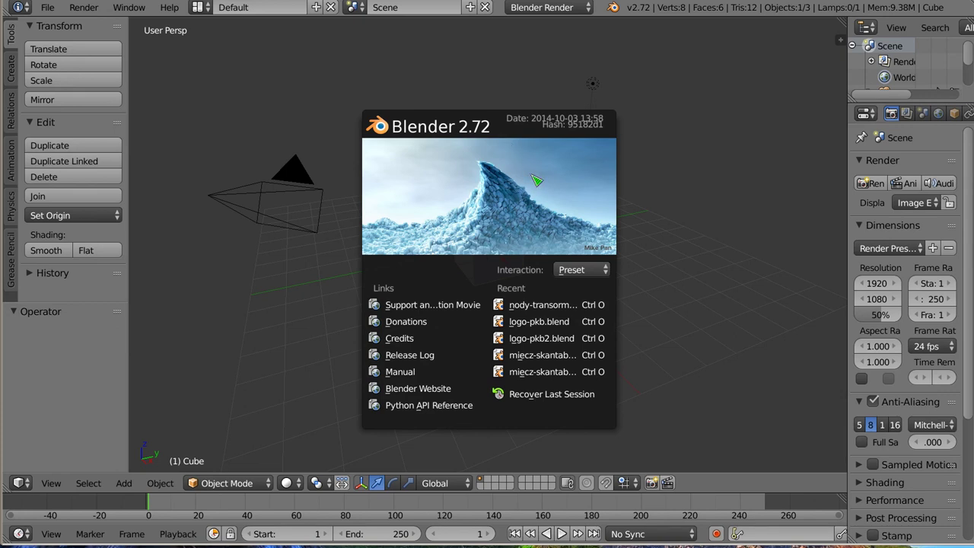
Step: Close the splash screen, keeping the Blender (default) interaction preset, to show the default scene
click(536, 178)
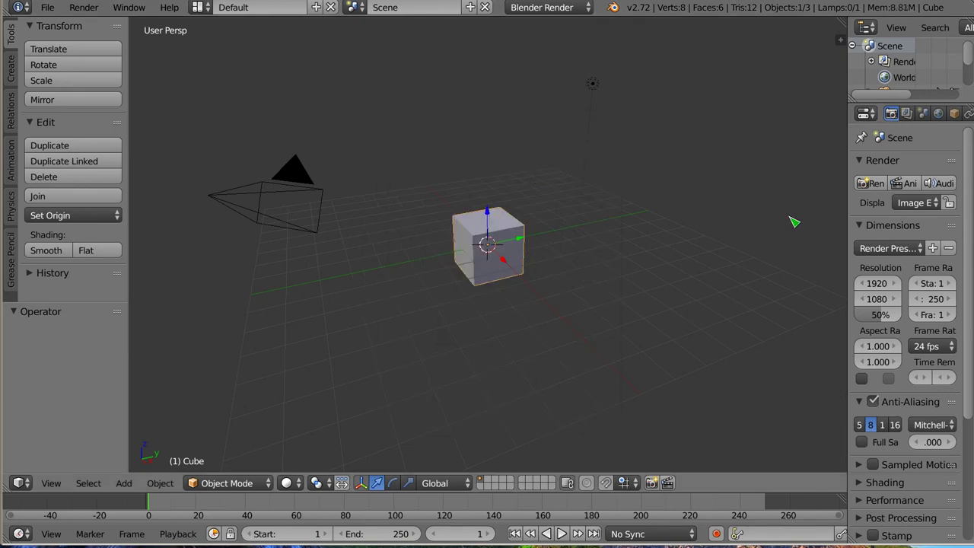
click(613, 7)
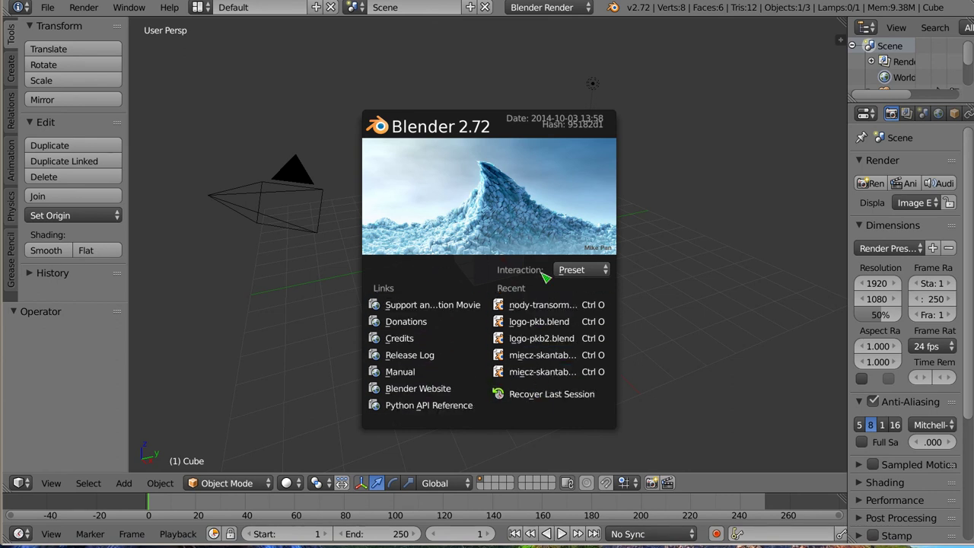
click(608, 272)
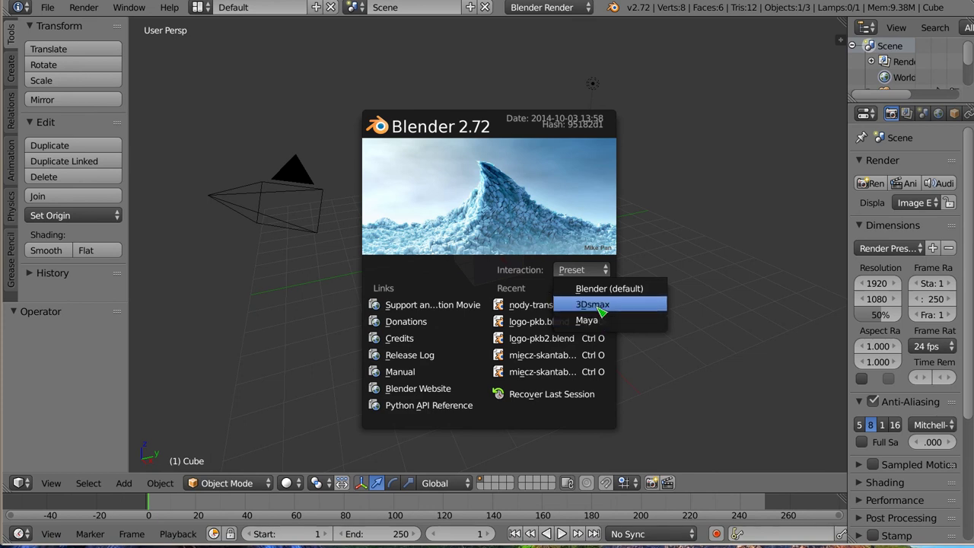
click(599, 295)
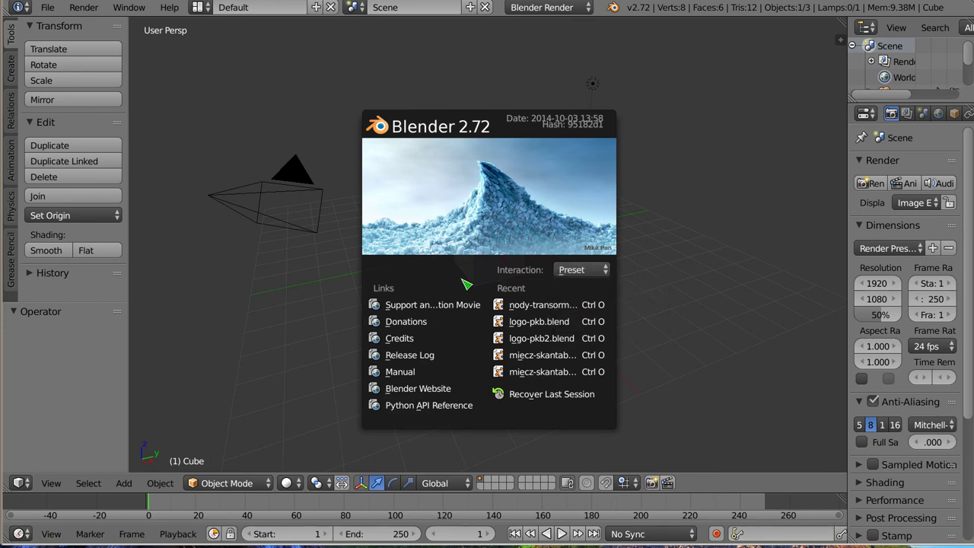
click(420, 179)
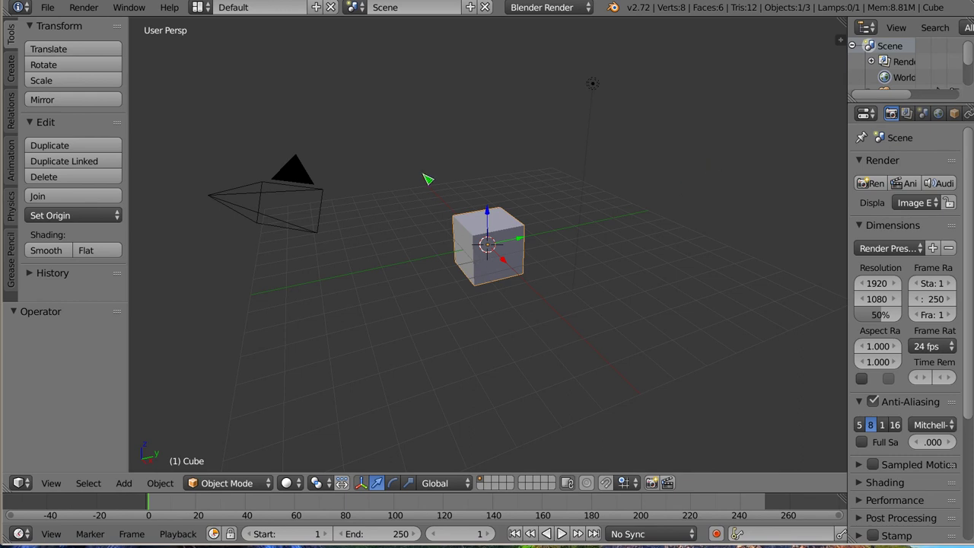
Step: Place the 3D cursor at several spots in the viewport, ending near the lamp
click(392, 148)
click(439, 138)
click(494, 135)
click(533, 135)
click(553, 188)
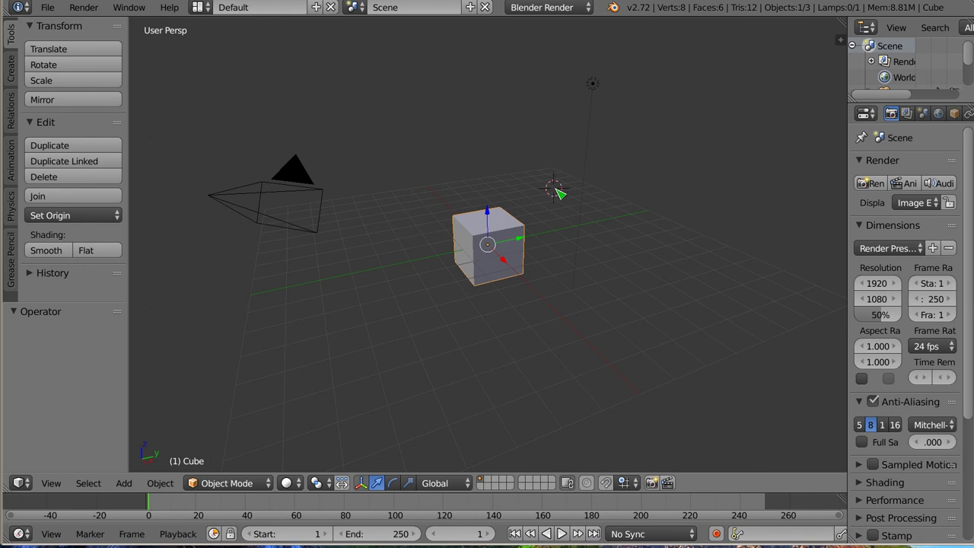
click(447, 138)
Step: Reset the 3D cursor to the origin with Shift+C and zoom in on the cube
key(shift+c)
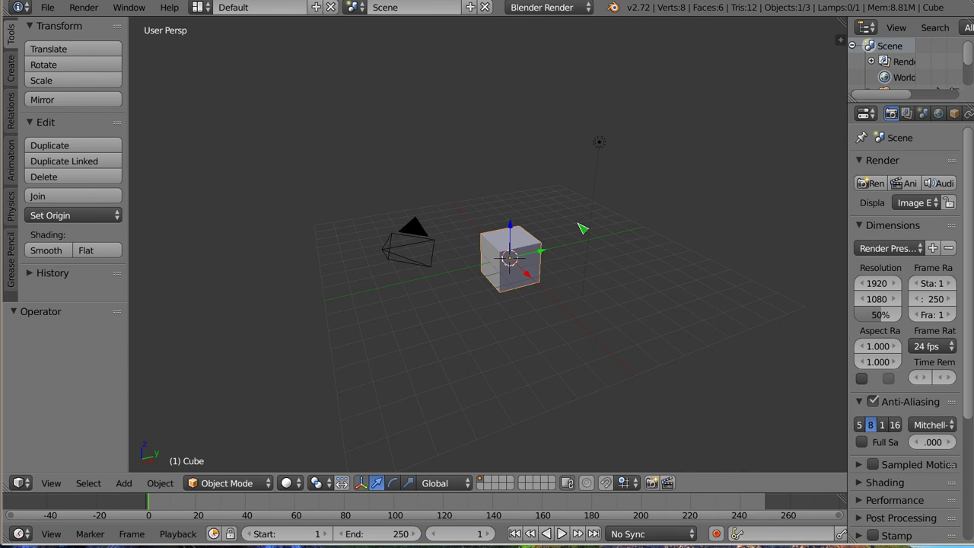
scroll(583, 226, down, 3)
scroll(582, 226, down, 2)
scroll(492, 283, up, 5)
scroll(553, 269, up, 2)
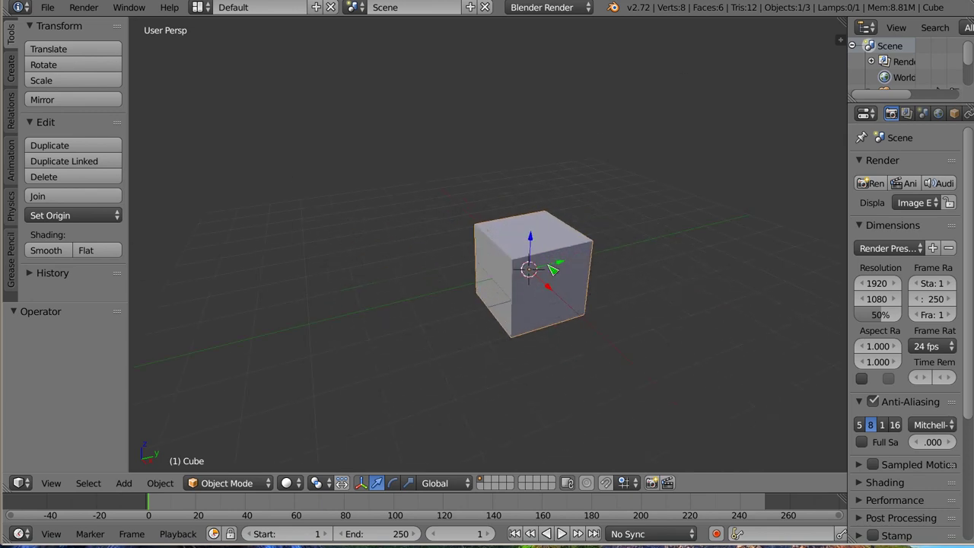
scroll(550, 267, down, 3)
scroll(560, 281, up, 4)
scroll(560, 279, down, 4)
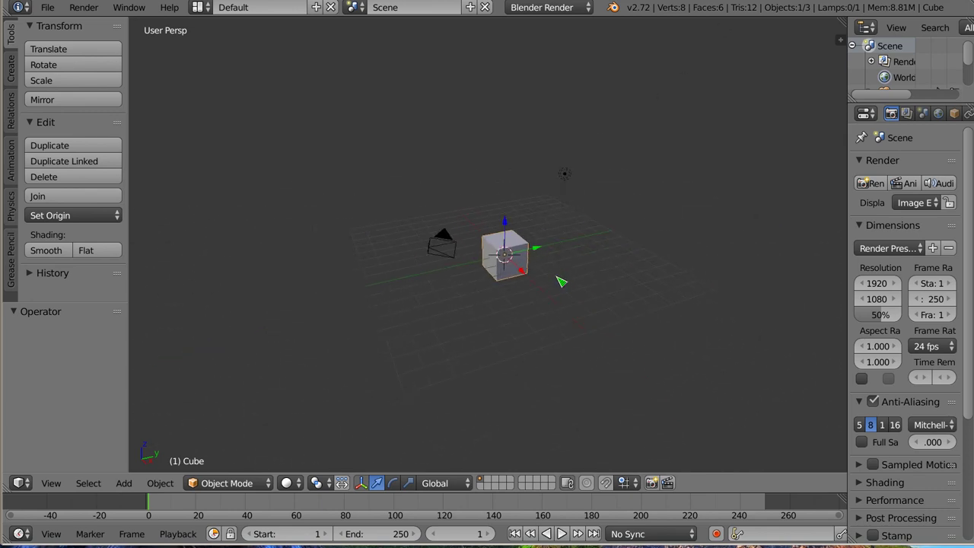
scroll(561, 280, up, 2)
scroll(561, 281, up, 2)
scroll(561, 281, up, 2)
scroll(561, 282, down, 1)
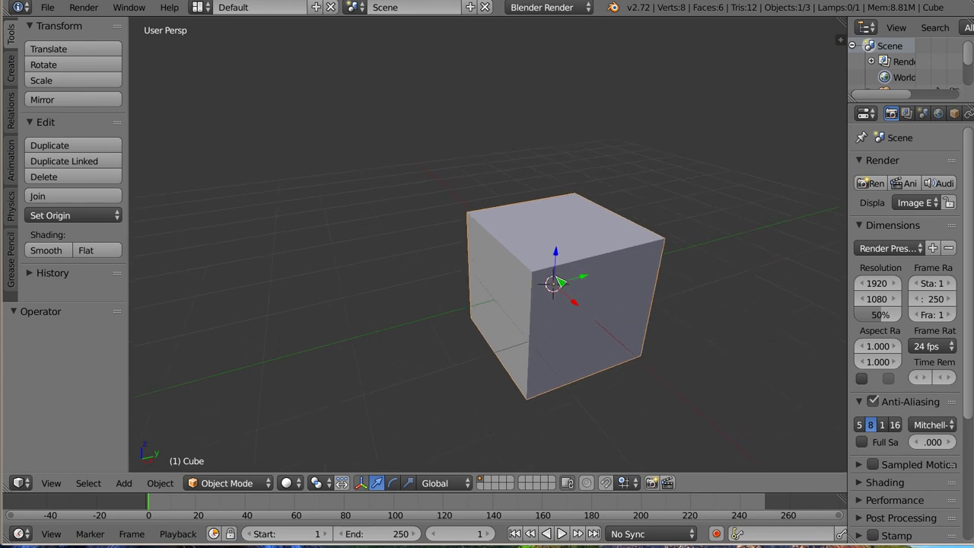
scroll(561, 283, up, 2)
scroll(562, 286, up, 1)
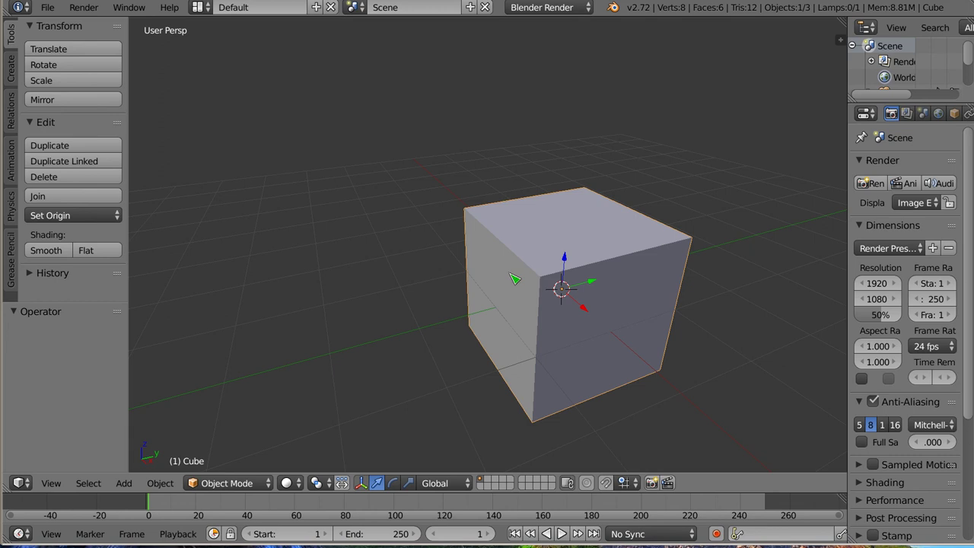
Step: Frame the selected cube and zoom in until the view is inside it
key(KP_Decimal)
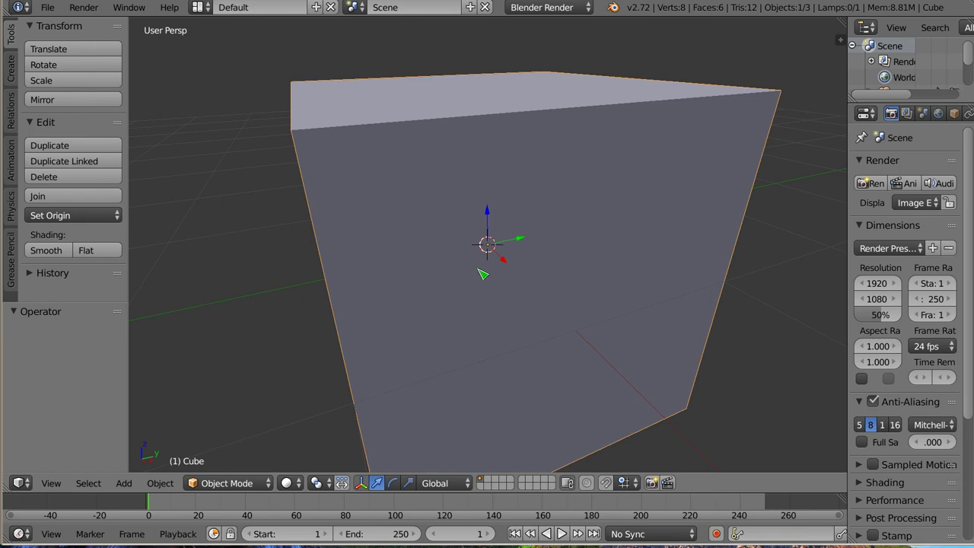
scroll(483, 274, up, 5)
scroll(483, 274, up, 2)
scroll(483, 274, up, 2)
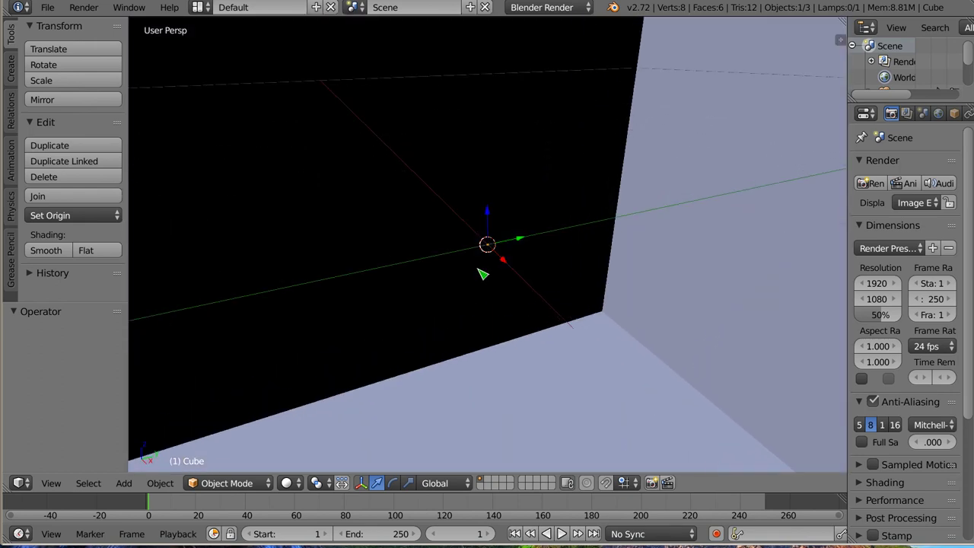
scroll(483, 274, up, 1)
scroll(483, 274, up, 1)
scroll(483, 274, up, 1)
scroll(483, 274, up, 1)
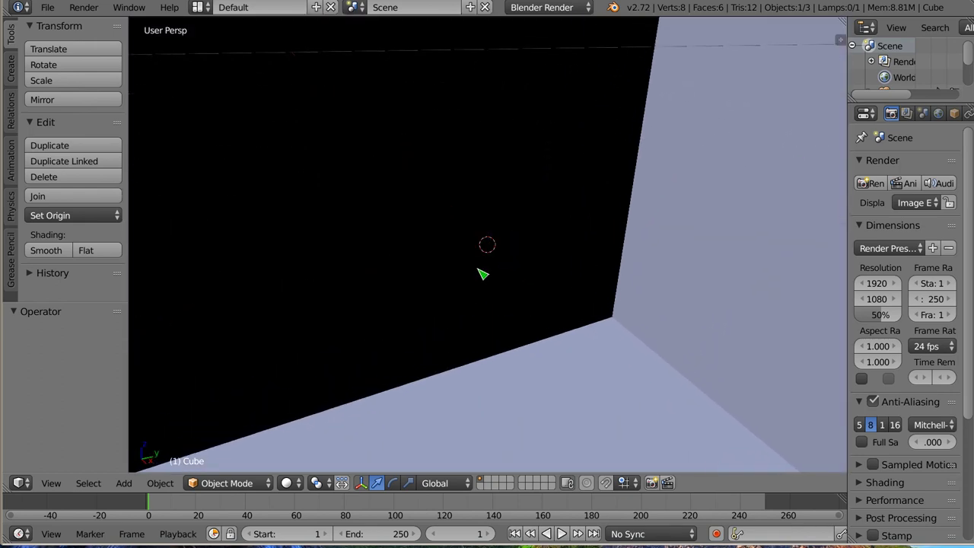
Step: Zoom back out of the cube and orbit to view the scene from another angle
scroll(483, 274, down, 1)
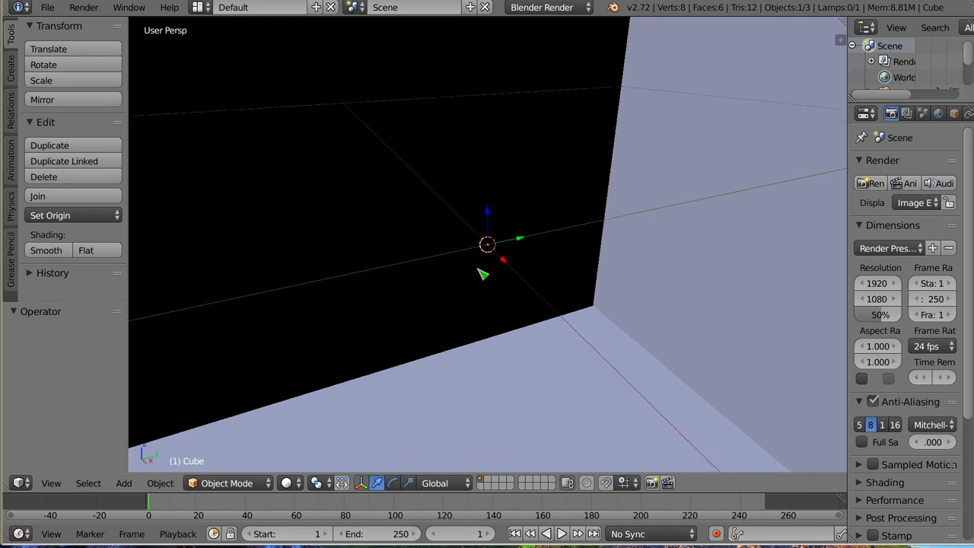
scroll(483, 274, down, 2)
scroll(483, 274, down, 3)
scroll(483, 274, down, 2)
scroll(494, 270, down, 1)
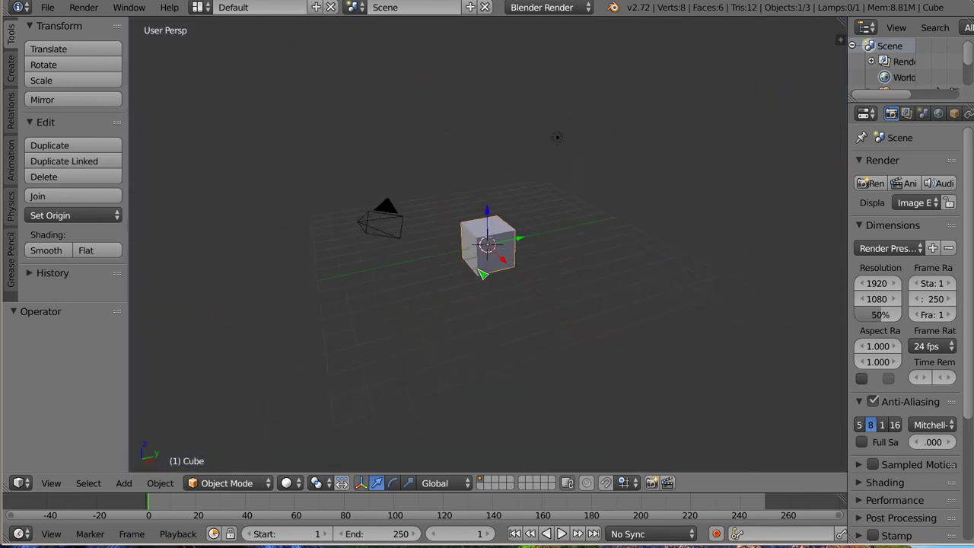
scroll(510, 267, down, 1)
mouse_move(514, 264)
middle_down()
mouse_move(398, 311)
mouse_move(524, 223)
mouse_move(497, 267)
mouse_move(532, 278)
mouse_move(515, 276)
mouse_move(517, 244)
mouse_move(545, 220)
mouse_move(579, 327)
mouse_move(413, 267)
mouse_move(494, 294)
mouse_move(500, 307)
mouse_move(571, 254)
mouse_move(528, 281)
mouse_move(518, 268)
mouse_move(515, 278)
mouse_move(461, 210)
mouse_move(587, 278)
mouse_move(514, 263)
middle_up()
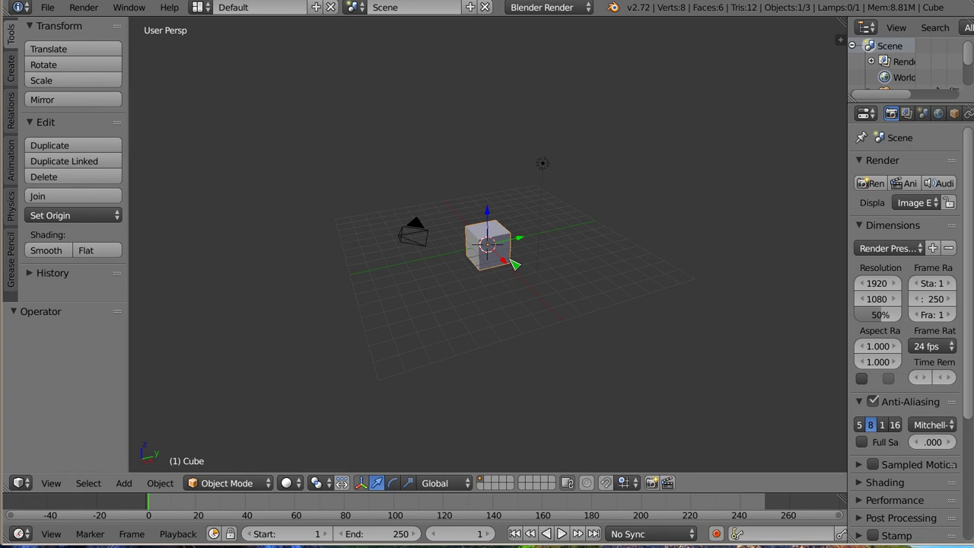
Step: Select the lamp and the camera in turn, then select the cube again
right_click(543, 277)
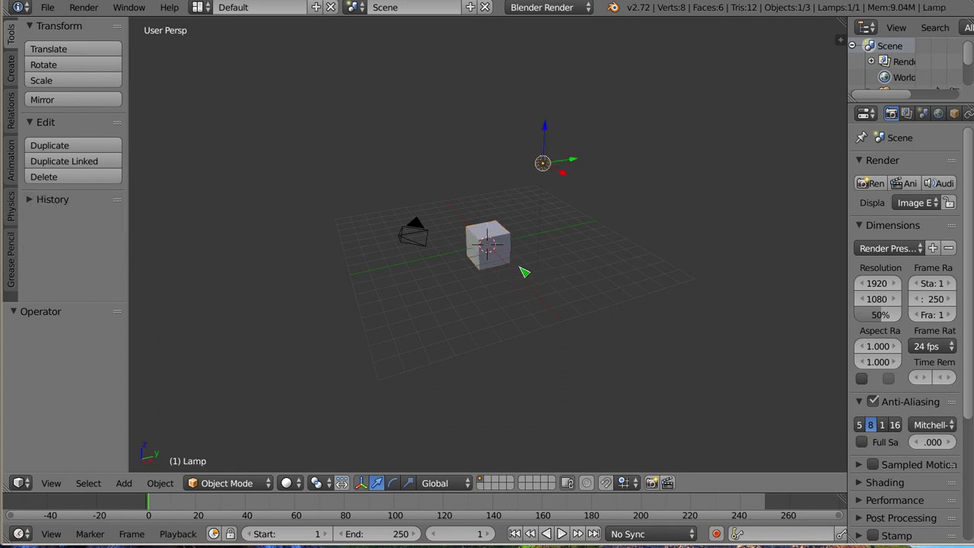
right_click(502, 258)
right_click(435, 236)
right_click(543, 168)
right_click(493, 238)
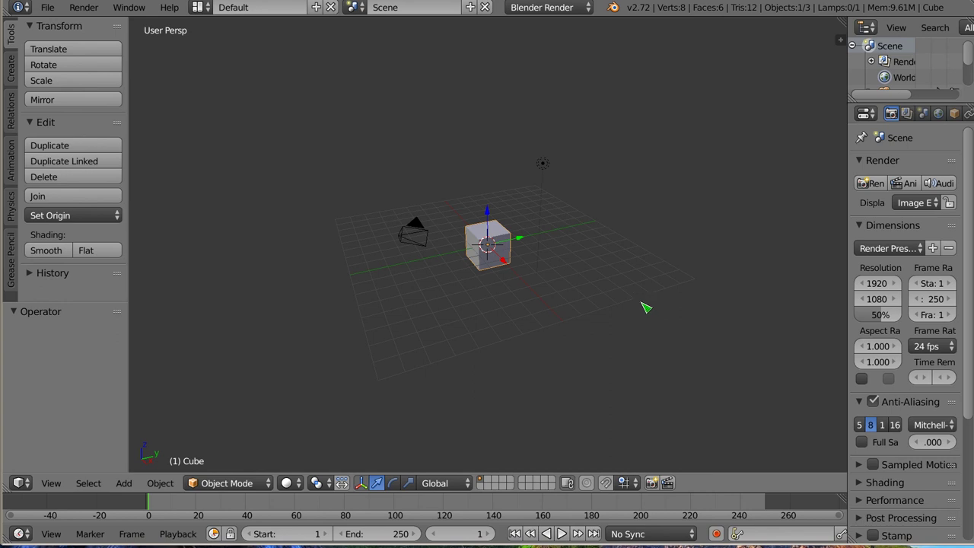
Step: Zoom slightly and orbit the view about a quarter turn around the cube
scroll(471, 249, up, 1)
scroll(490, 241, up, 2)
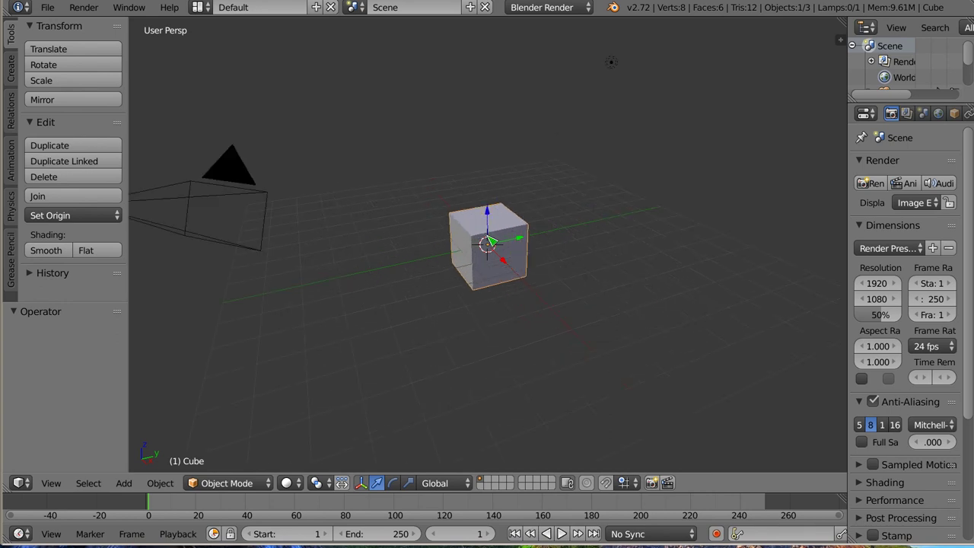
scroll(493, 245, down, 1)
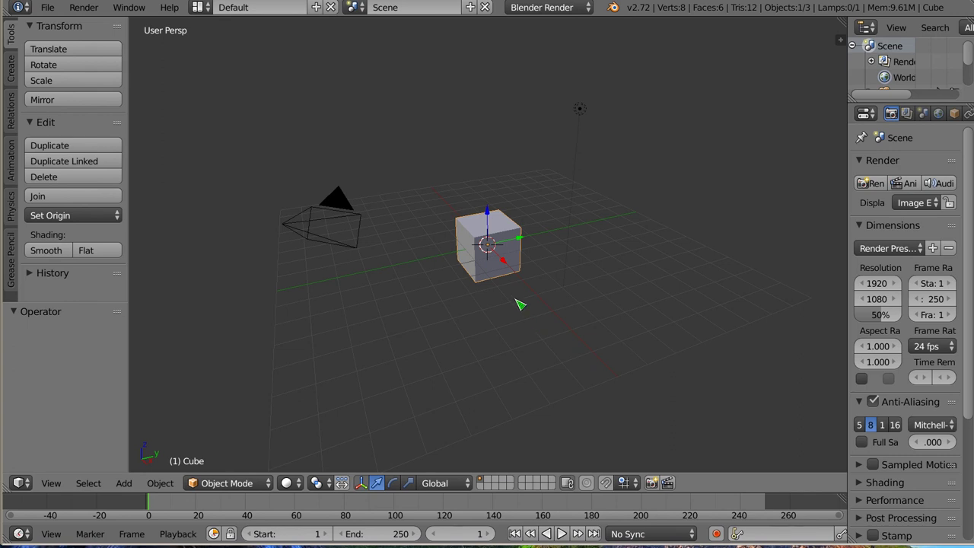
mouse_move(438, 269)
middle_down()
mouse_move(575, 304)
mouse_move(548, 270)
mouse_move(437, 272)
middle_up()
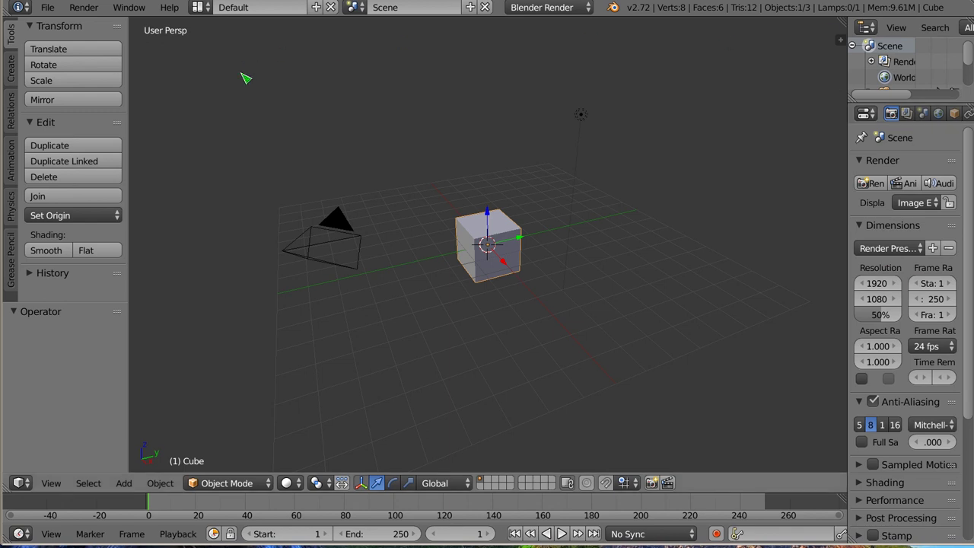
click(47, 7)
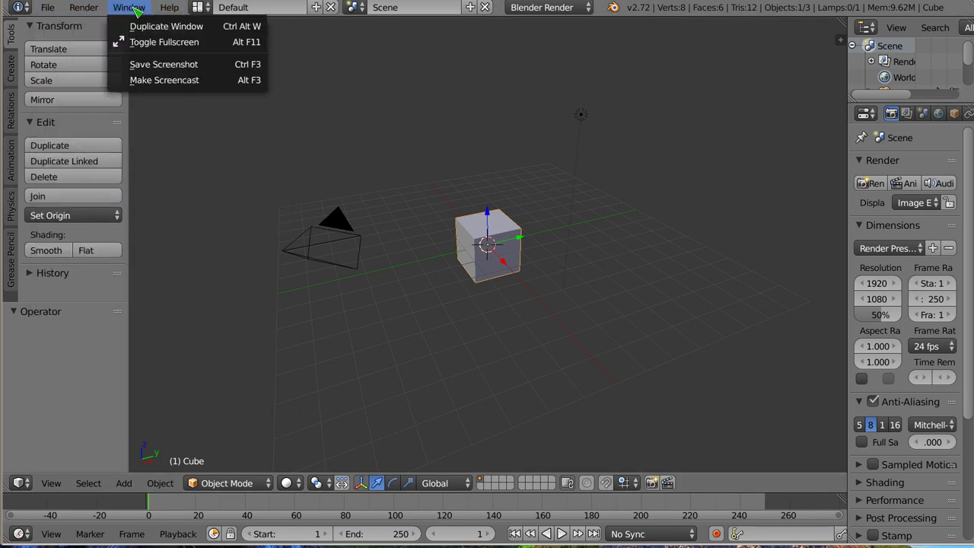
click(124, 483)
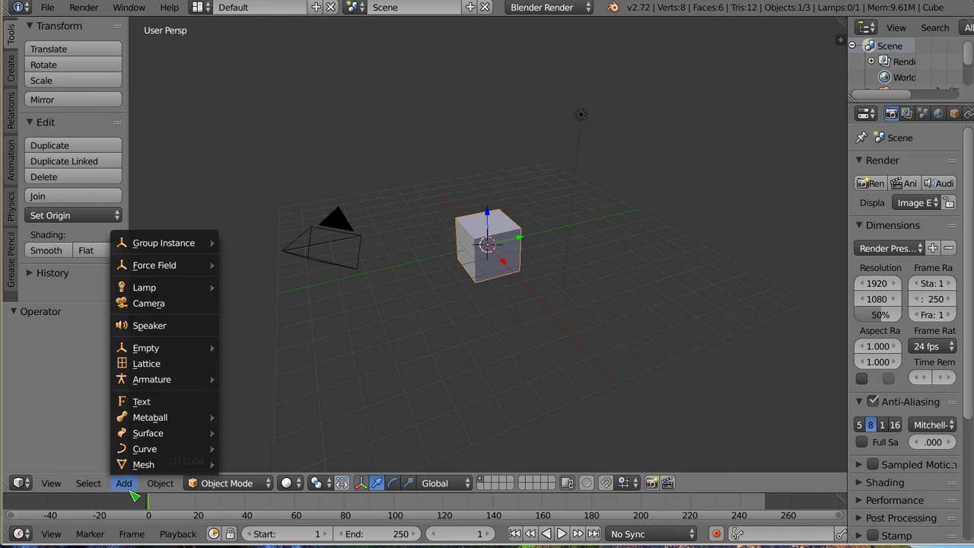
click(51, 533)
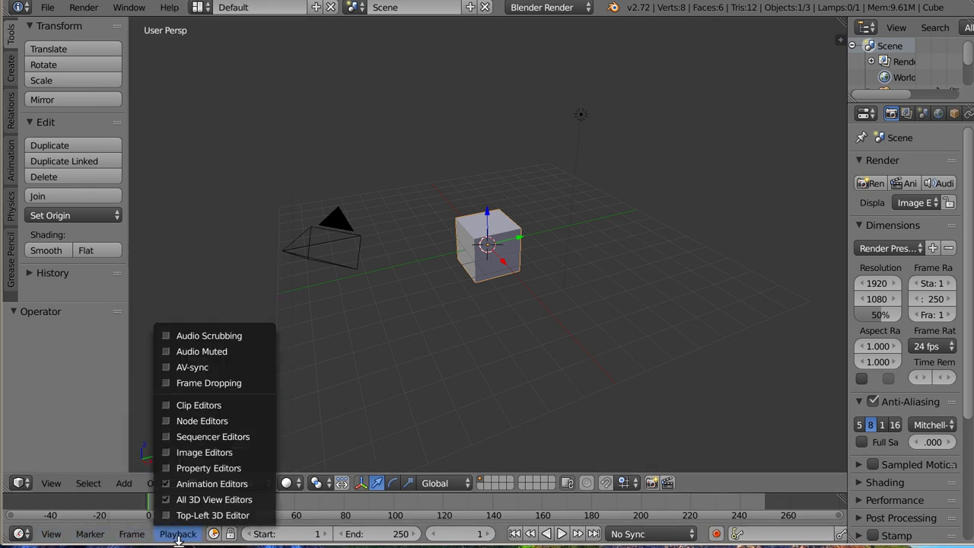
click(896, 28)
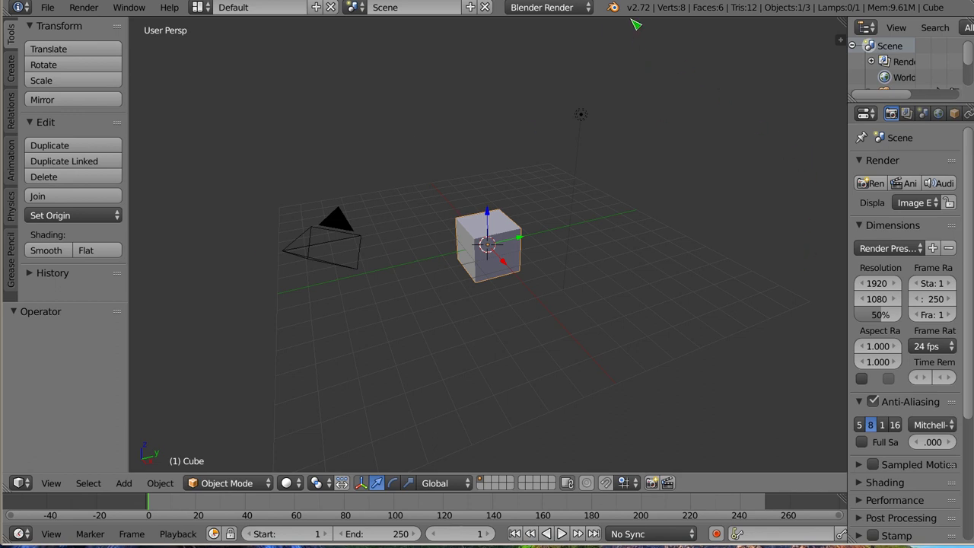
Step: Show and hide the Python log, and stretch the outliner to list Camera, Cube and Lamp
mouse_move(630, 15)
mouse_down()
mouse_move(627, 103)
mouse_move(651, 47)
mouse_up()
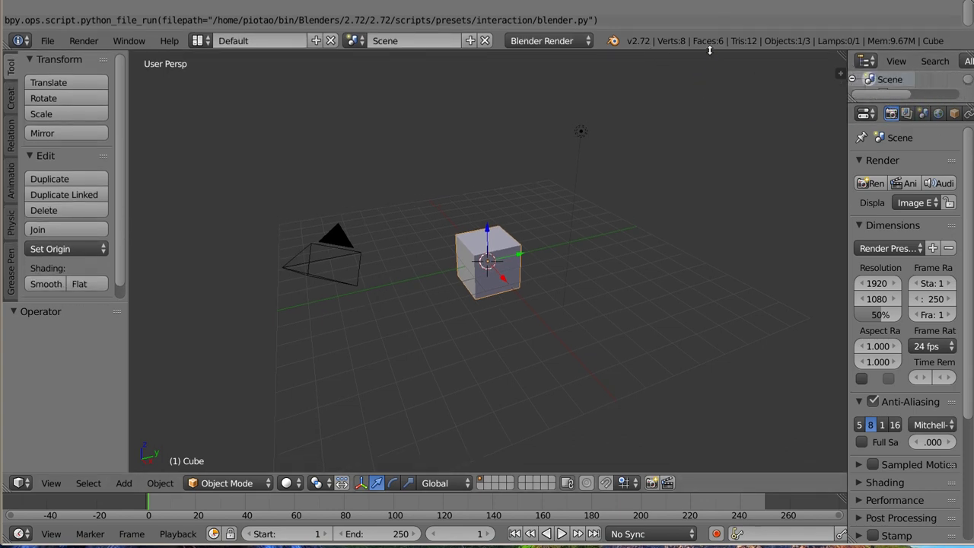
drag(709, 50, 712, 16)
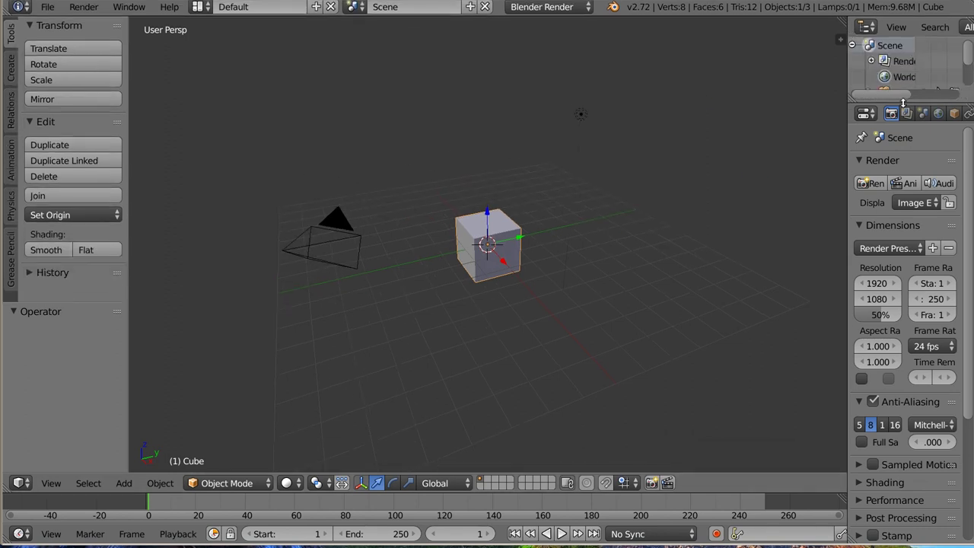
drag(906, 106, 905, 290)
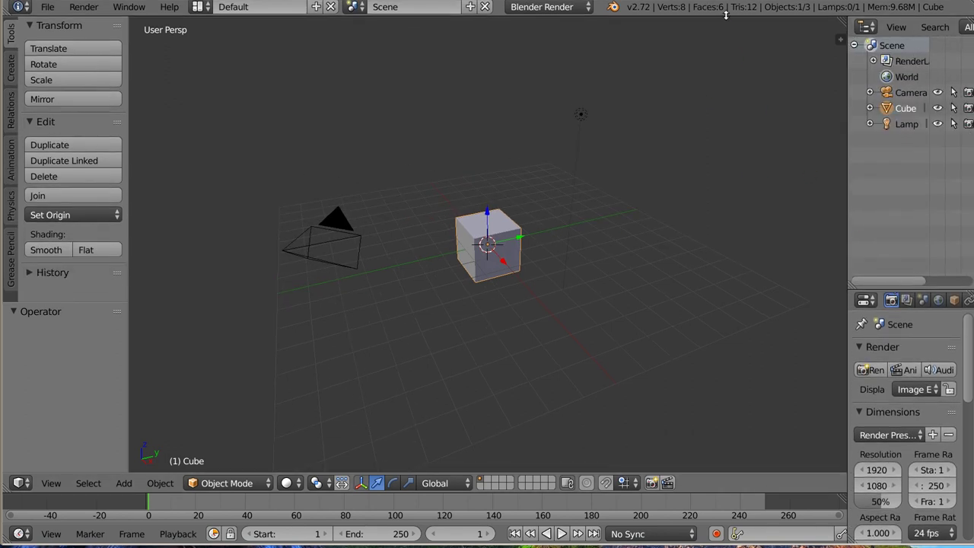
mouse_move(726, 14)
mouse_down()
mouse_move(727, 292)
mouse_move(735, 128)
mouse_up()
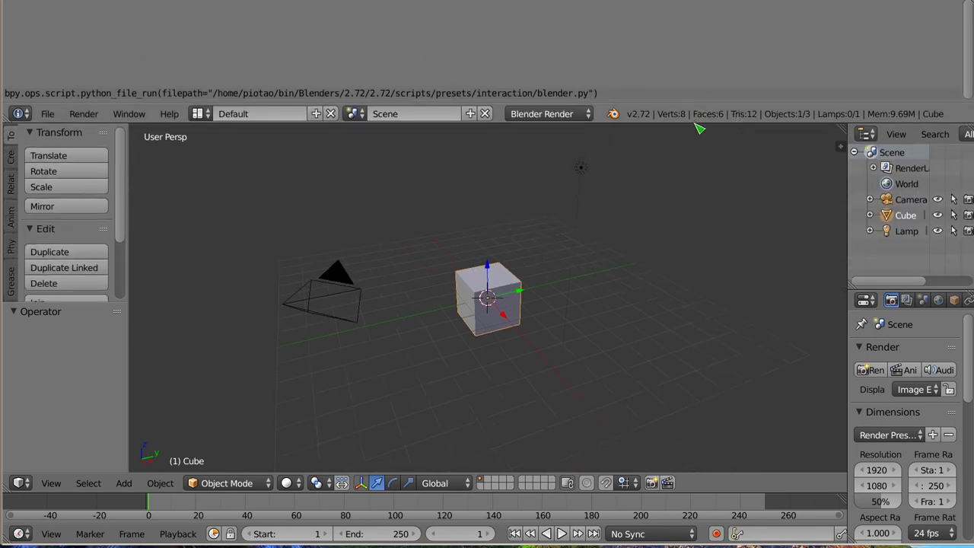
drag(692, 122, 669, 15)
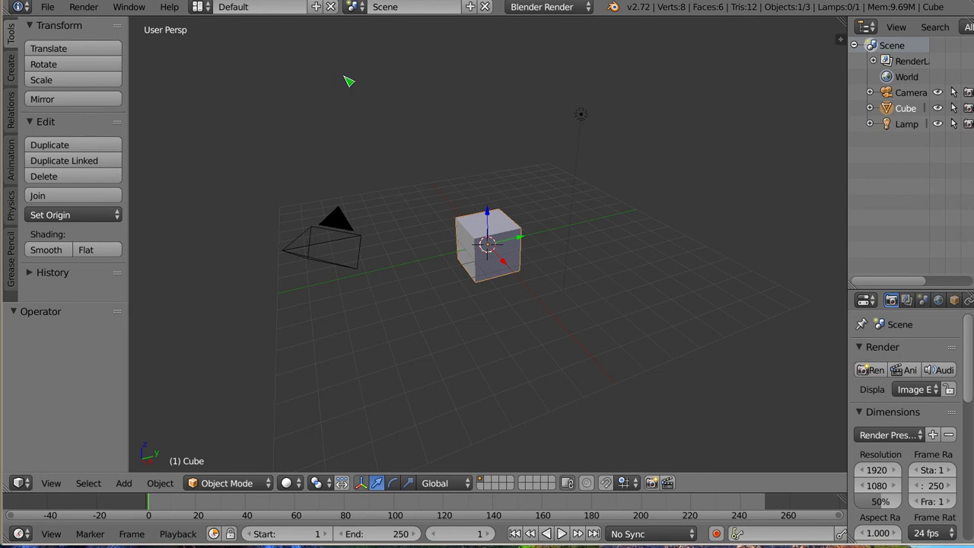
click(614, 6)
Step: Browse the tool shelf categories, widen the shelf slightly, then return to Tools
click(13, 67)
click(15, 107)
click(14, 161)
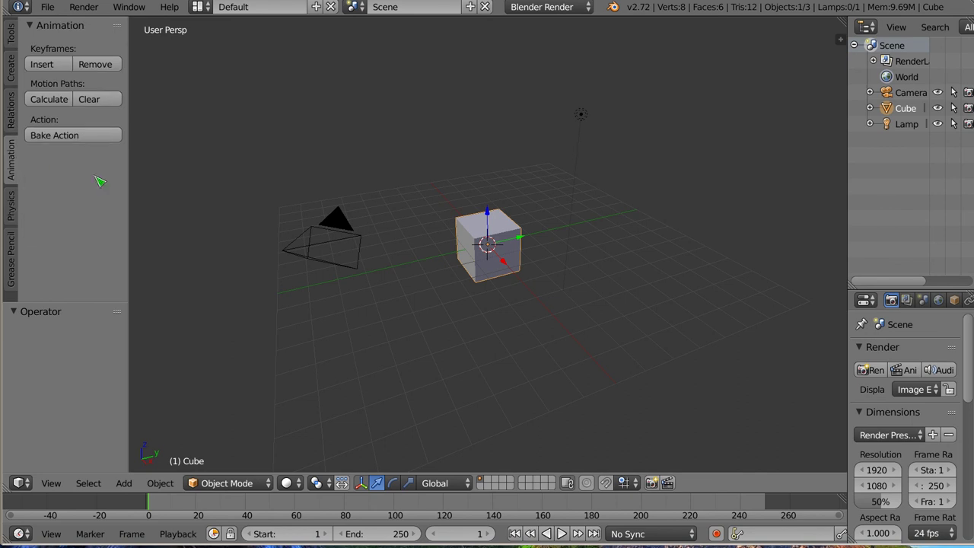
drag(129, 174, 148, 174)
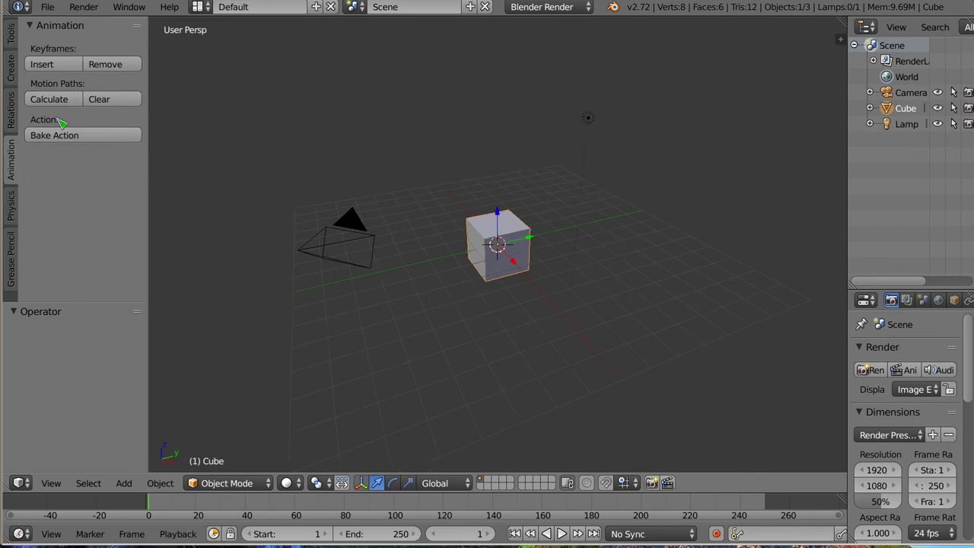
click(12, 73)
click(13, 119)
click(14, 35)
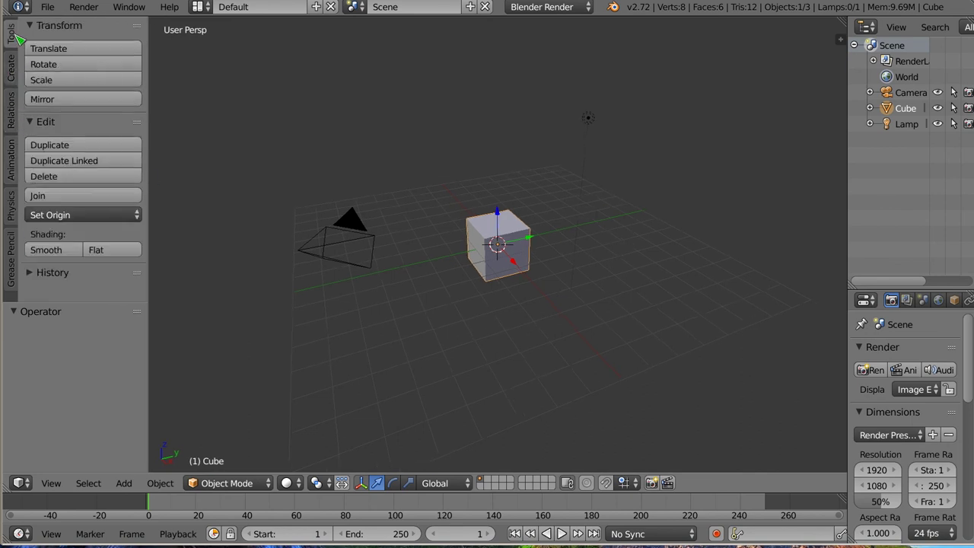
Step: Collapse the Transform and Edit sections and move History above Edit
click(37, 27)
click(37, 43)
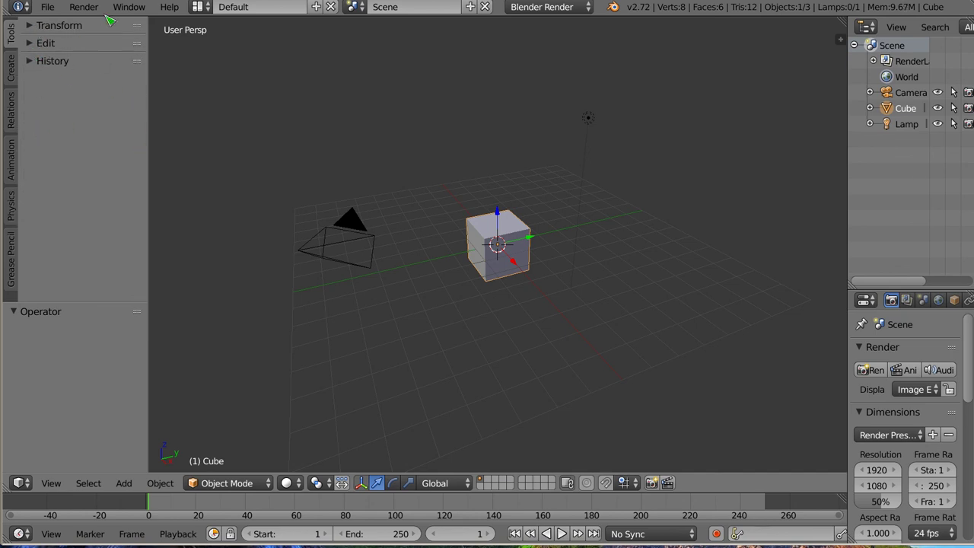
mouse_move(138, 44)
mouse_down()
mouse_move(150, 63)
mouse_move(141, 75)
mouse_move(142, 62)
mouse_up()
Step: Expand and collapse the History, Transform and Edit sections, leaving them all collapsed
click(78, 44)
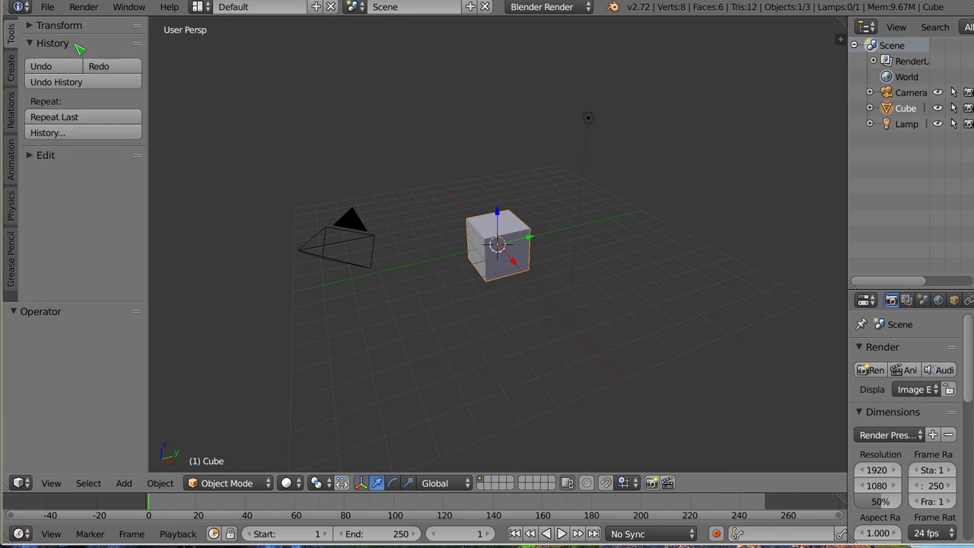
click(80, 29)
click(80, 29)
click(76, 56)
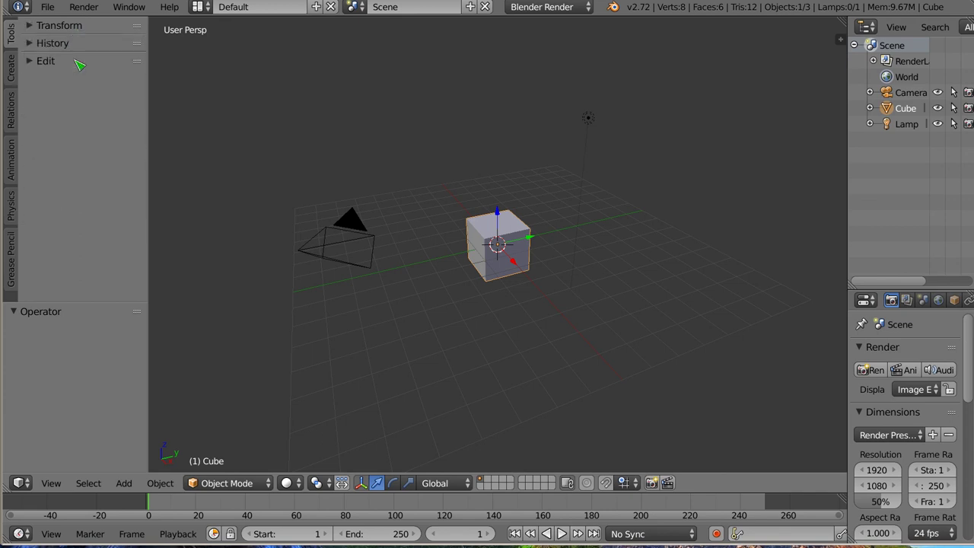
click(76, 61)
click(84, 46)
click(83, 46)
click(82, 62)
Step: Toggle select all four times with A, ending with all objects selected
key(a)
key(a)
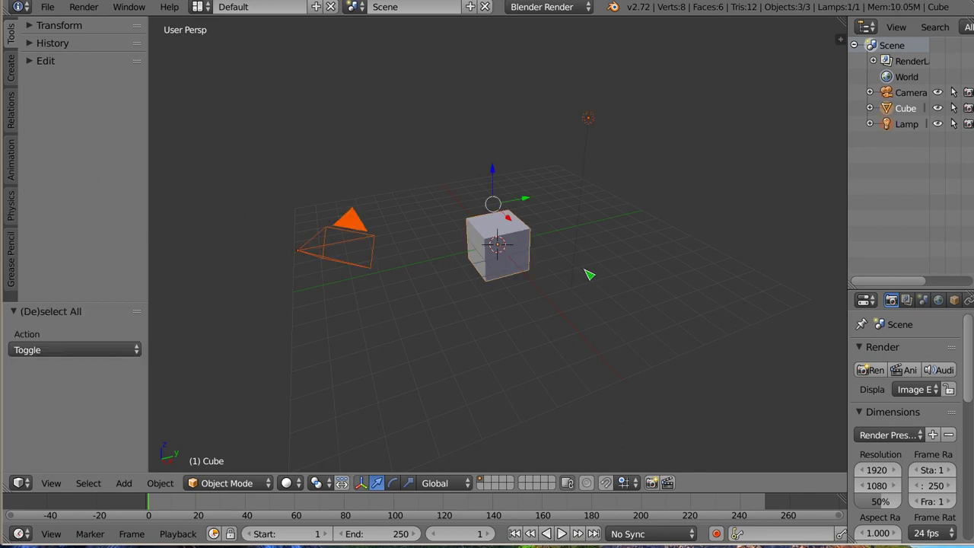
key(a)
key(a)
key(a)
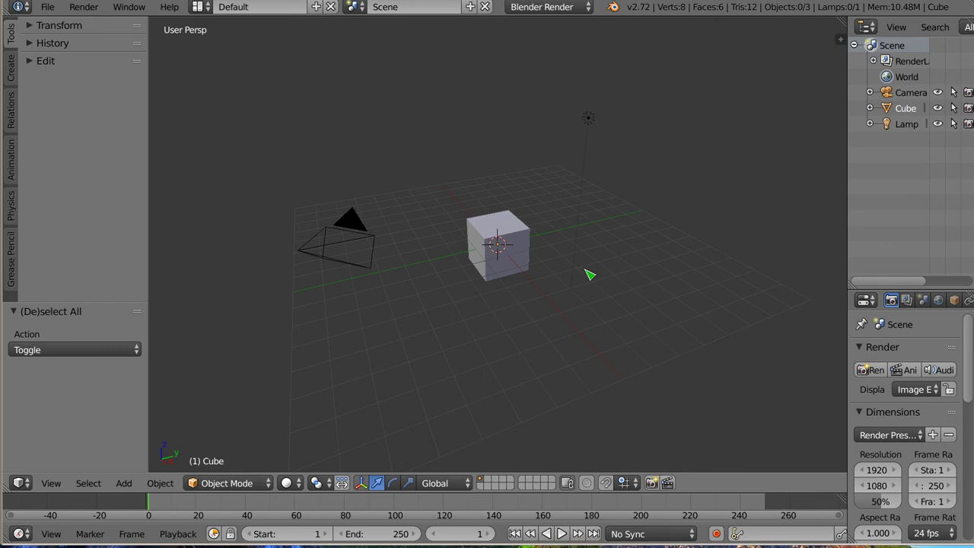
key(a)
key(a)
key(a)
key(a)
key(a)
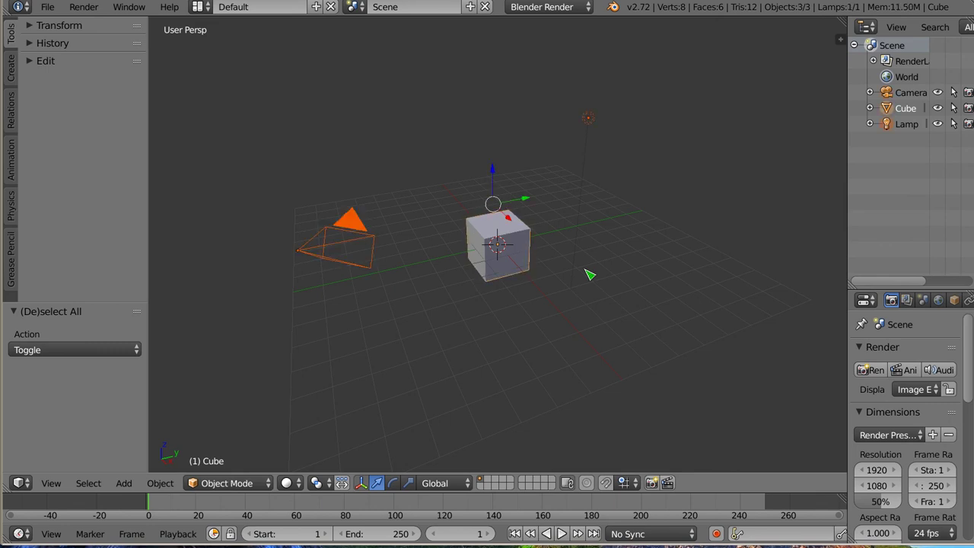
key(a)
key(a)
key(a)
key(a)
key(a)
key(a)
key(a)
key(a)
Step: Select Lamp, Cube, Camera and Cube in the Outliner, ending with the Lamp selected
click(905, 124)
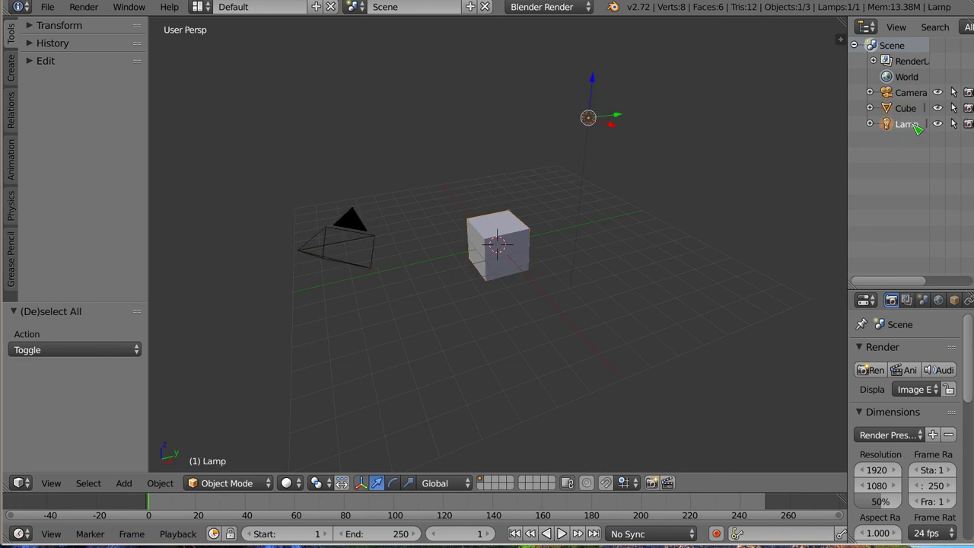
click(907, 109)
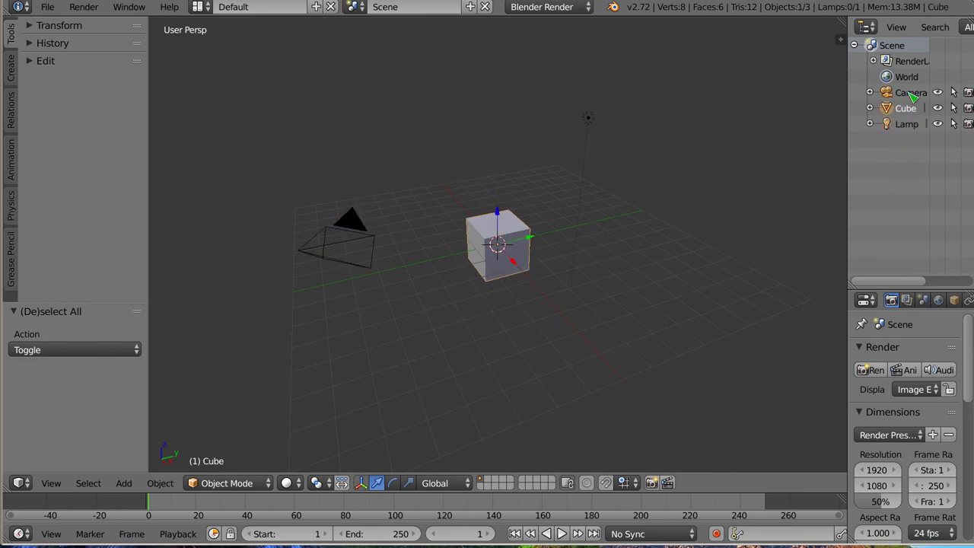
click(909, 93)
click(908, 108)
click(908, 125)
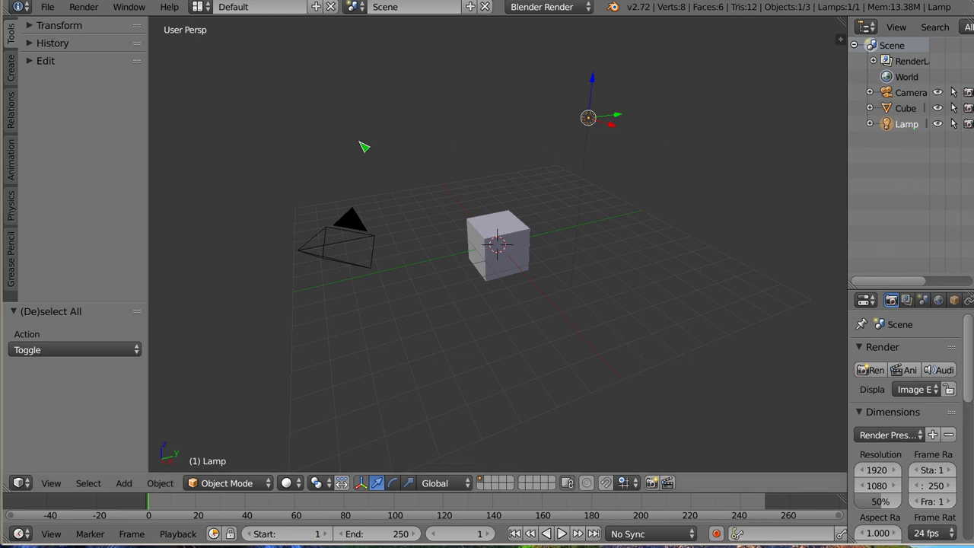
Step: Narrow the tool shelf, resize the operator panel and back, then show the Create primitives
mouse_move(148, 151)
mouse_down()
mouse_move(109, 157)
mouse_move(118, 161)
mouse_up()
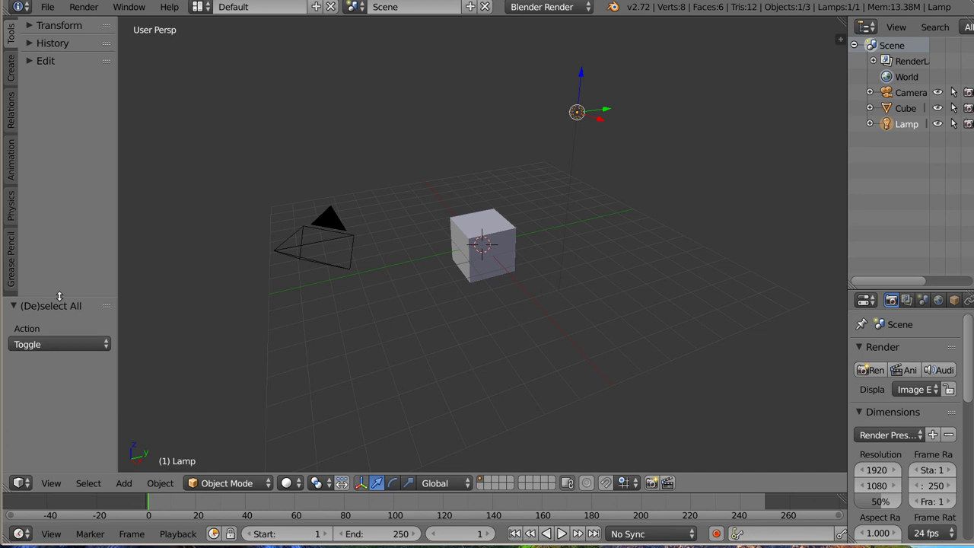
drag(65, 301, 66, 100)
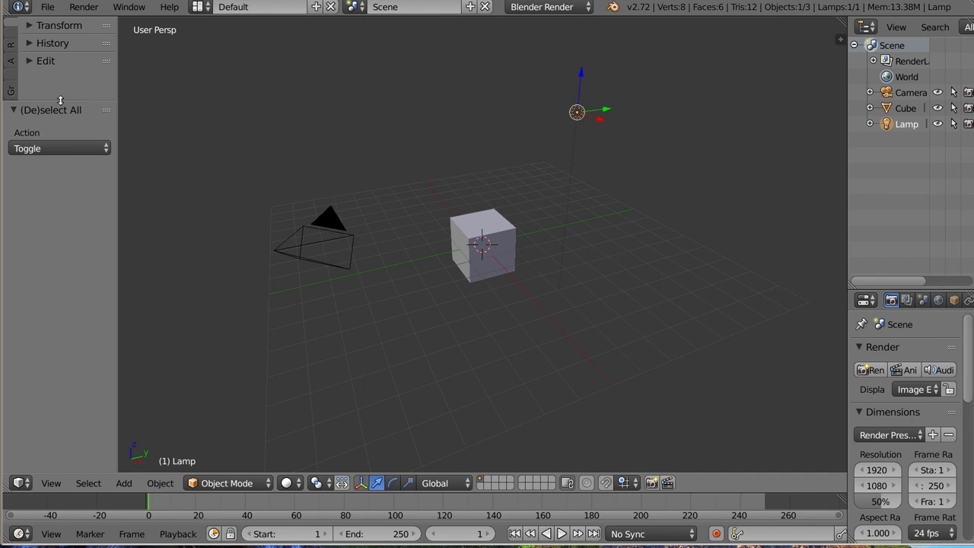
mouse_move(60, 99)
mouse_down()
mouse_move(66, 289)
mouse_move(61, 236)
mouse_move(62, 257)
mouse_up()
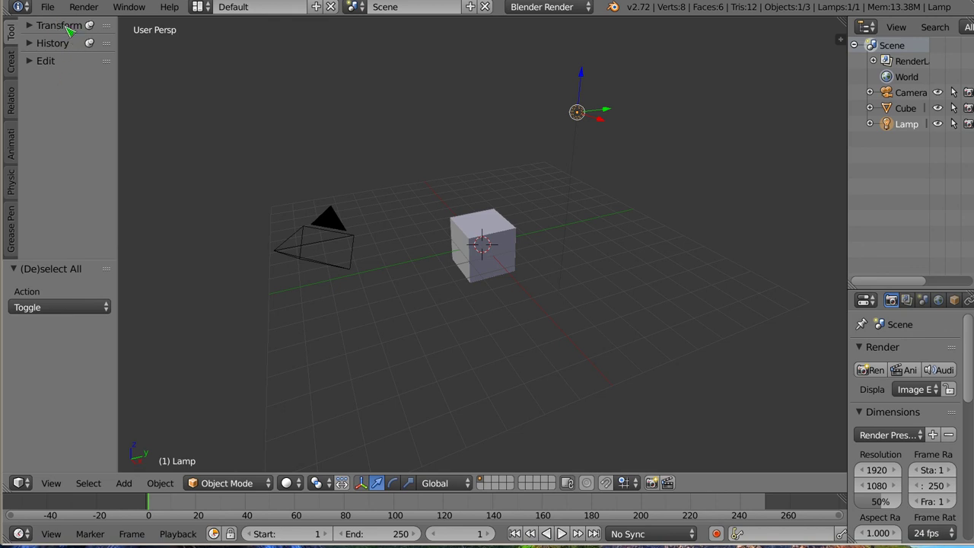
click(11, 69)
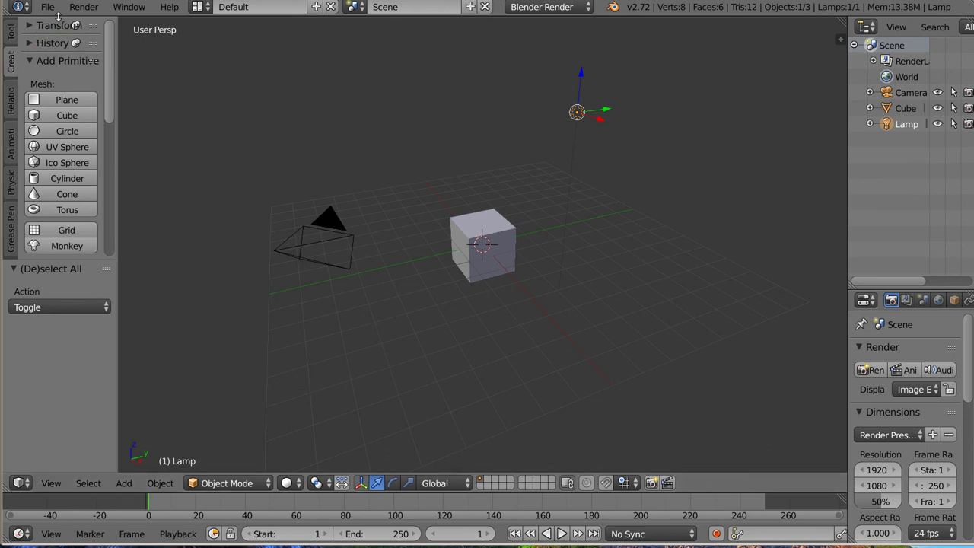
Step: Widen the tool shelf and browse Relations, Animation, Physics and Grease Pencil before returning to Tools
drag(117, 78, 147, 80)
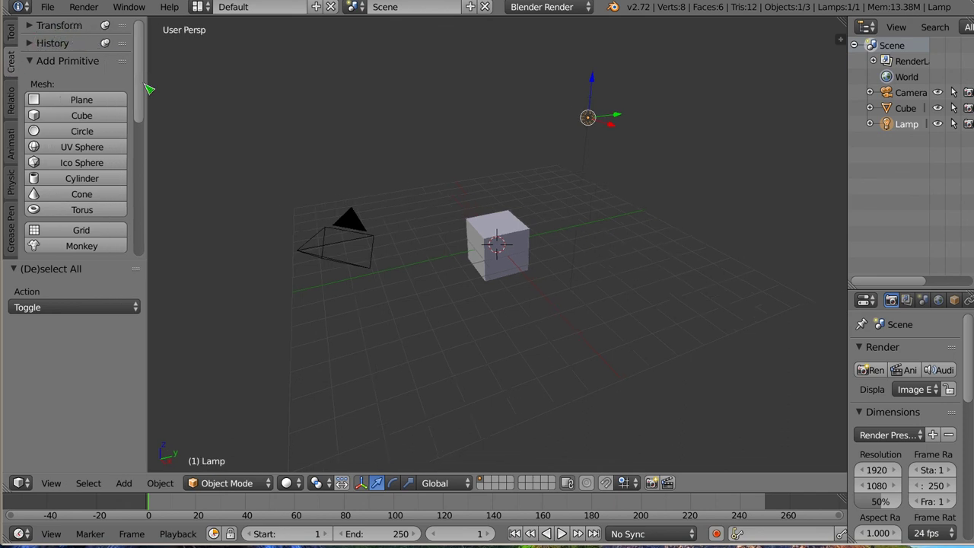
click(13, 103)
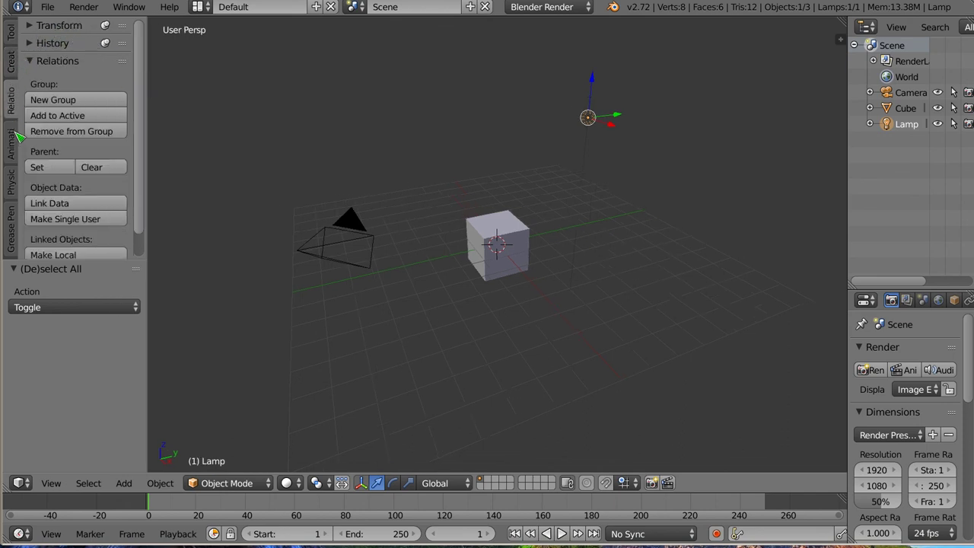
click(15, 135)
click(14, 184)
click(15, 230)
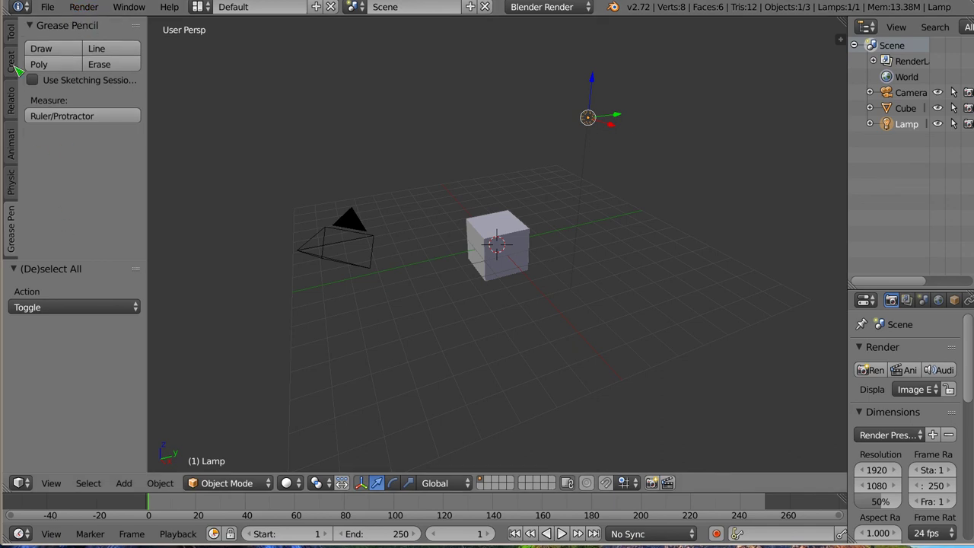
click(12, 36)
Step: Expand Transform and History, and widen the outliner and properties editors
click(59, 28)
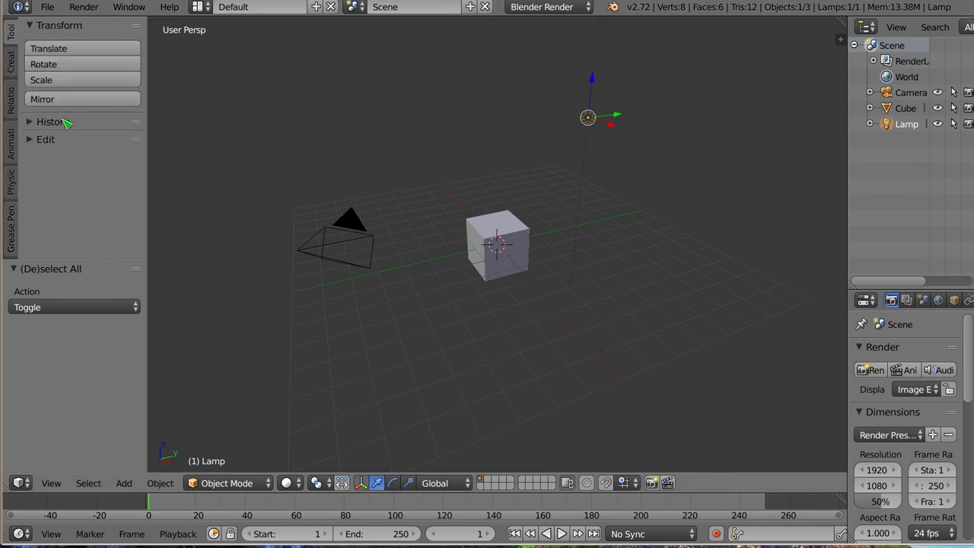
click(66, 123)
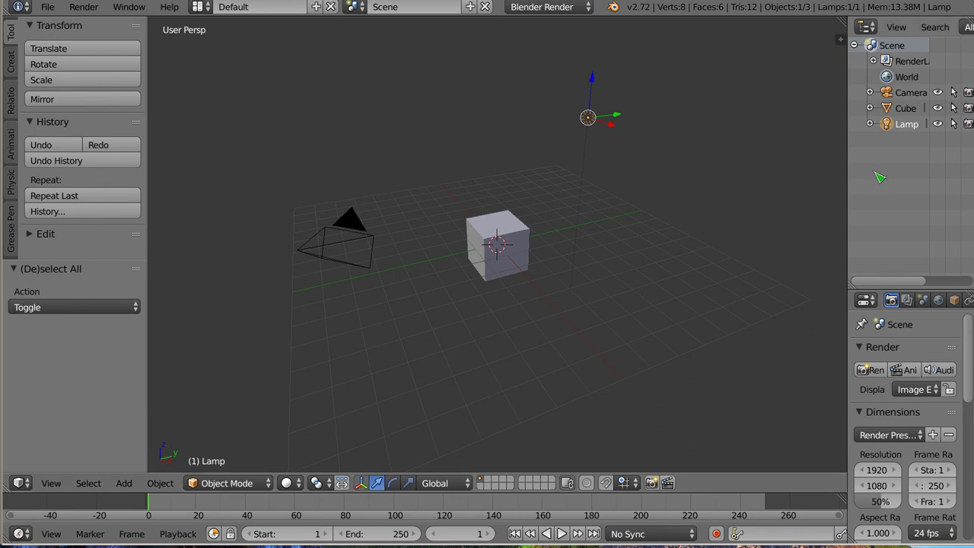
drag(848, 179, 666, 209)
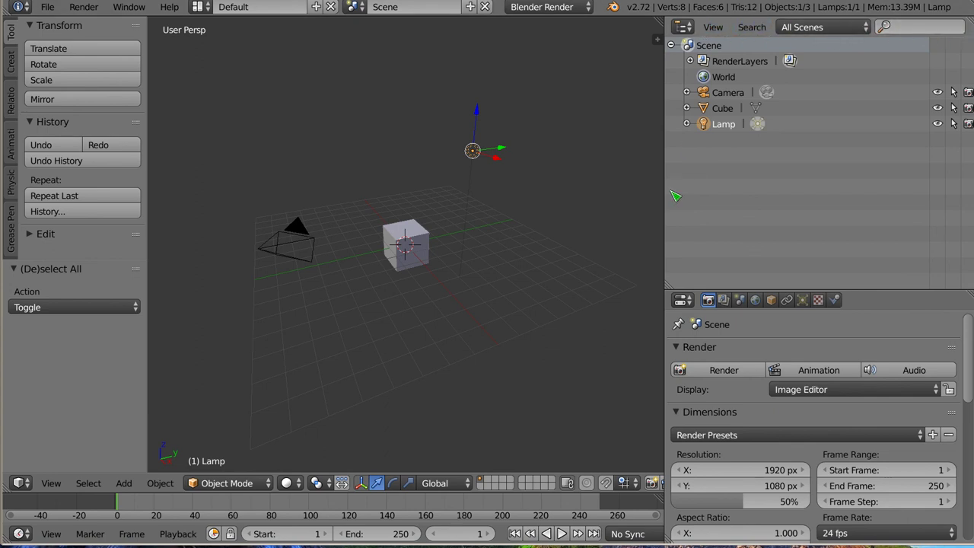
Step: Narrow the right-hand column to give the viewport more width, then scroll the properties sideways
drag(665, 195, 812, 212)
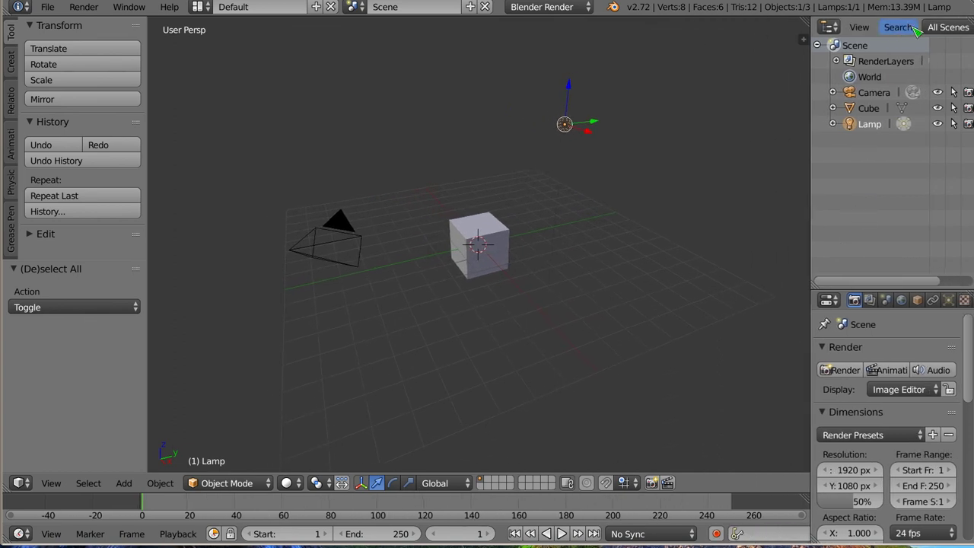
scroll(917, 29, right, 2)
scroll(911, 28, right, 2)
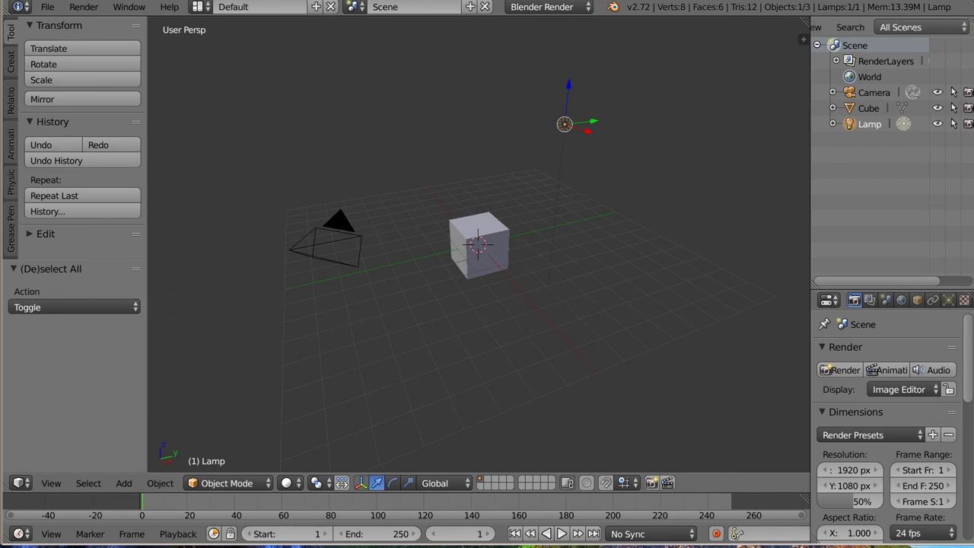
scroll(911, 28, left, 2)
scroll(911, 28, right, 2)
scroll(911, 28, left, 2)
scroll(913, 28, right, 2)
scroll(913, 28, left, 2)
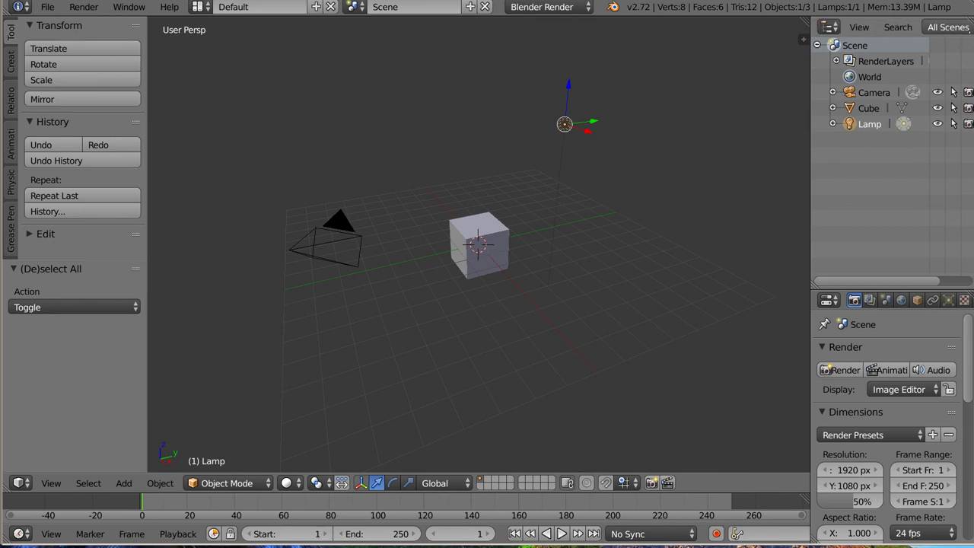
scroll(913, 28, right, 2)
scroll(913, 28, left, 2)
scroll(912, 28, right, 2)
scroll(912, 28, left, 2)
scroll(913, 28, right, 2)
scroll(913, 28, left, 2)
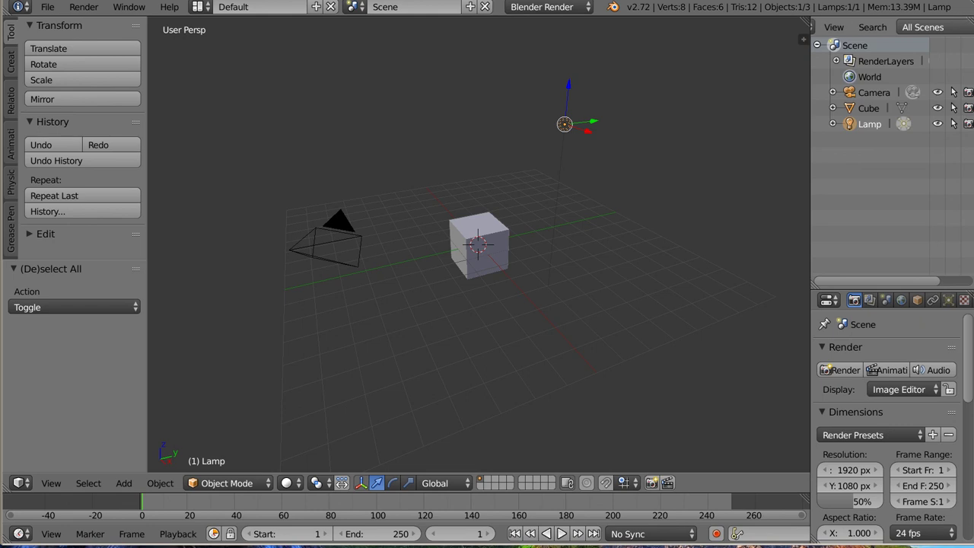
scroll(913, 28, left, 2)
scroll(913, 28, right, 2)
scroll(913, 28, left, 2)
scroll(913, 28, right, 2)
scroll(913, 28, left, 2)
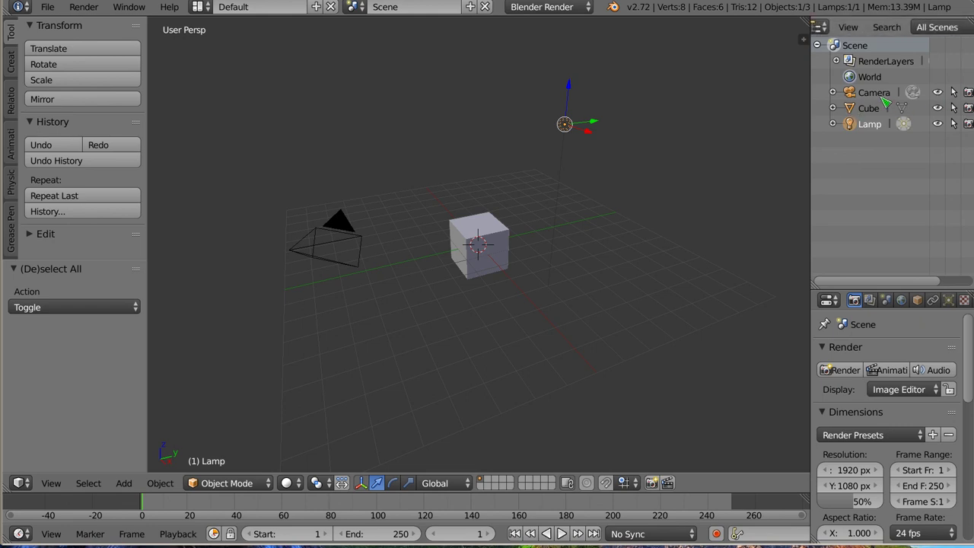
scroll(885, 102, right, 2)
scroll(885, 102, left, 2)
scroll(882, 101, right, 2)
scroll(881, 99, left, 2)
Step: Make the properties area taller and widen the outliner and properties column
drag(886, 287, 924, 287)
scroll(905, 388, down, 5)
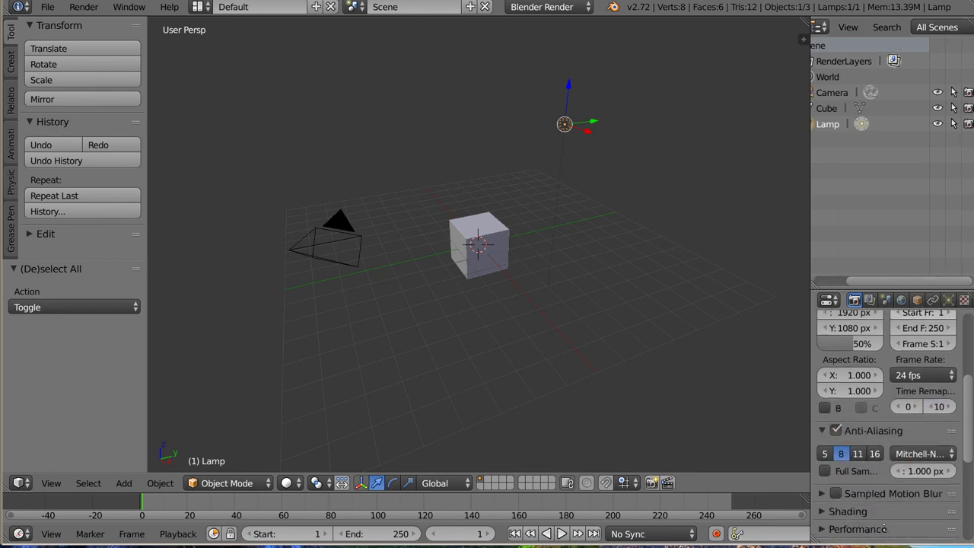
scroll(898, 389, down, 6)
scroll(860, 394, up, 5)
scroll(857, 394, up, 6)
scroll(874, 380, down, 3)
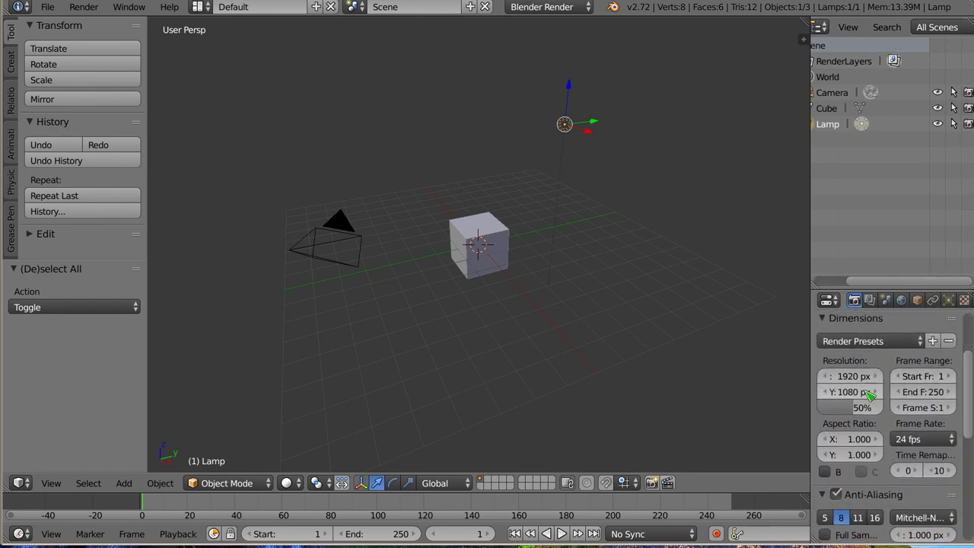
scroll(931, 302, down, 2)
scroll(890, 300, up, 2)
scroll(890, 301, down, 2)
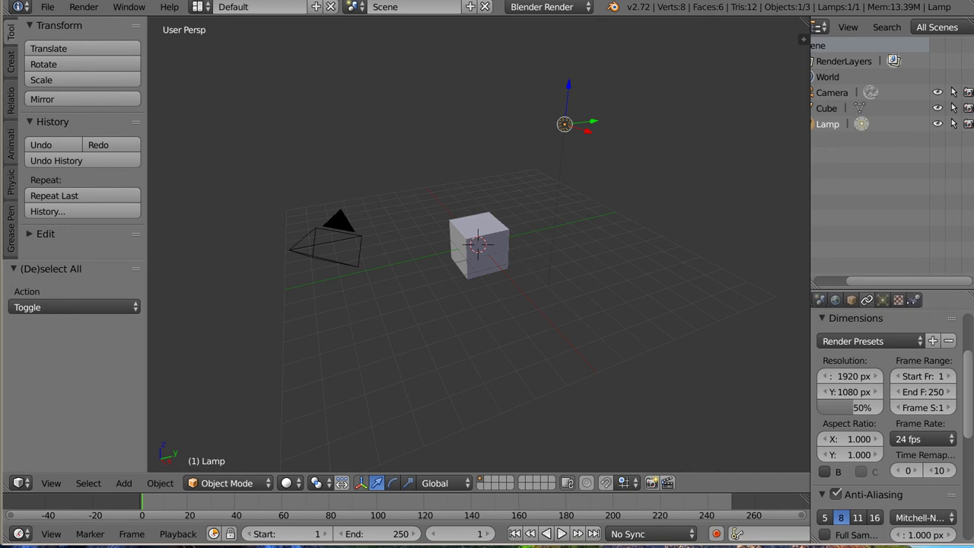
scroll(890, 301, up, 3)
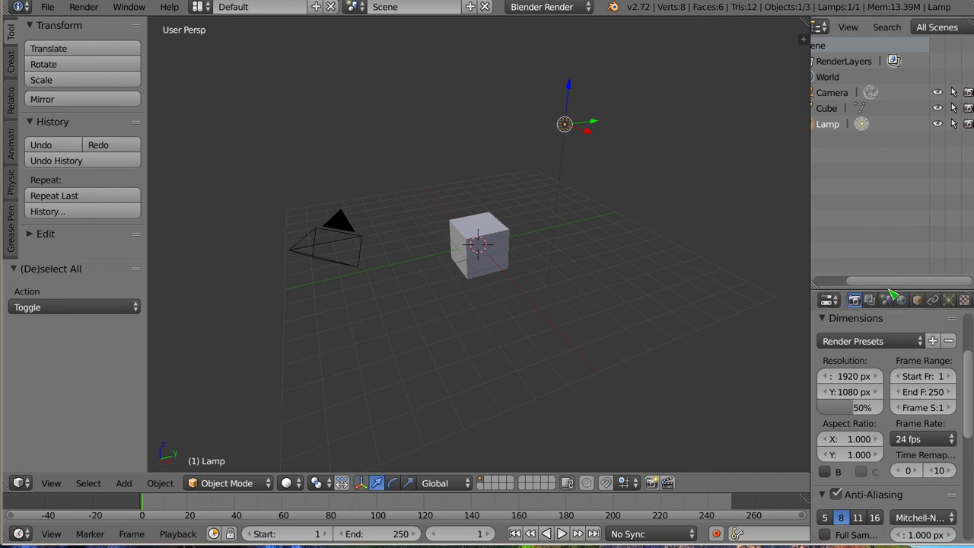
drag(890, 292, 858, 161)
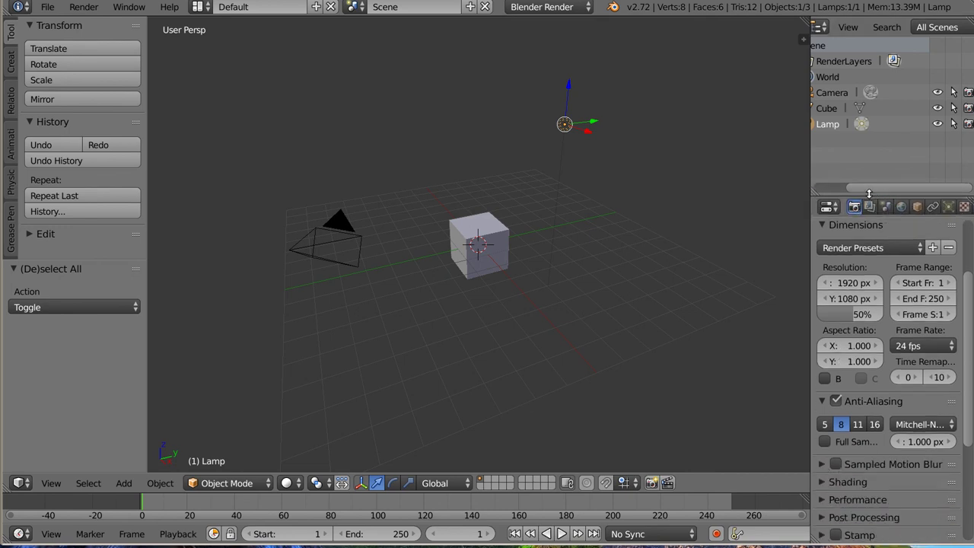
drag(810, 205, 743, 213)
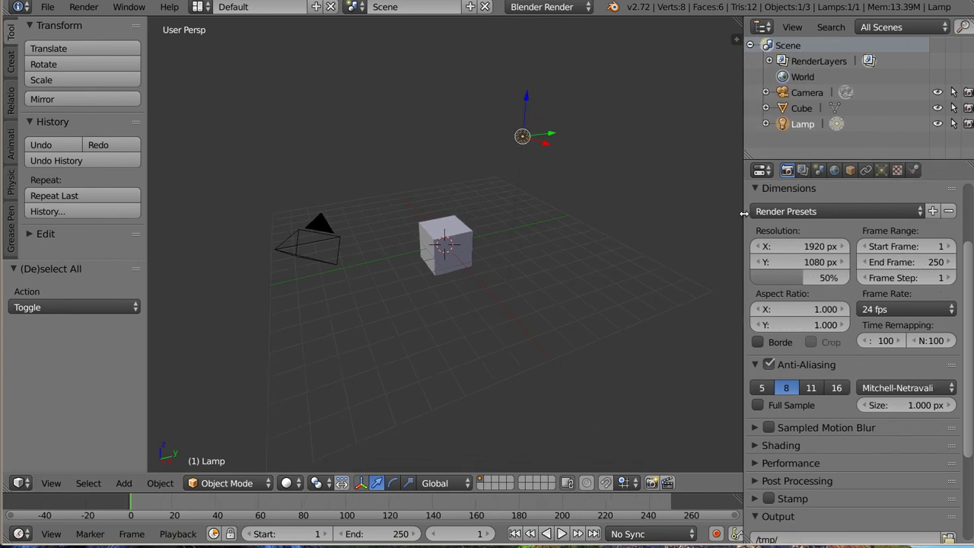
Step: Collapse the Dimensions, Output, Anti-Aliasing and Render panels in render properties
click(828, 187)
click(834, 374)
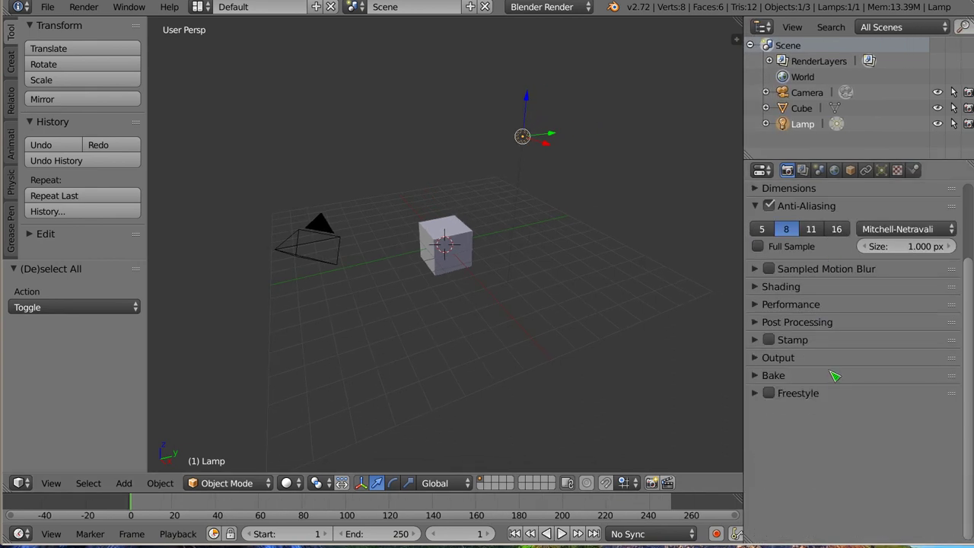
click(825, 206)
scroll(841, 289, up, 3)
click(844, 217)
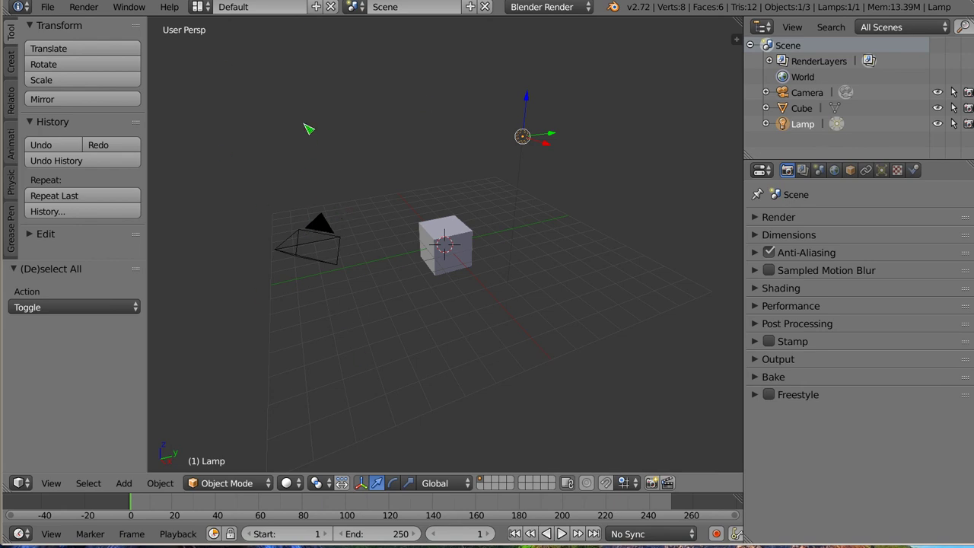
Step: Toggle the properties sidebar and tool shelf, leave both hidden, and hide the outliner's header
click(734, 38)
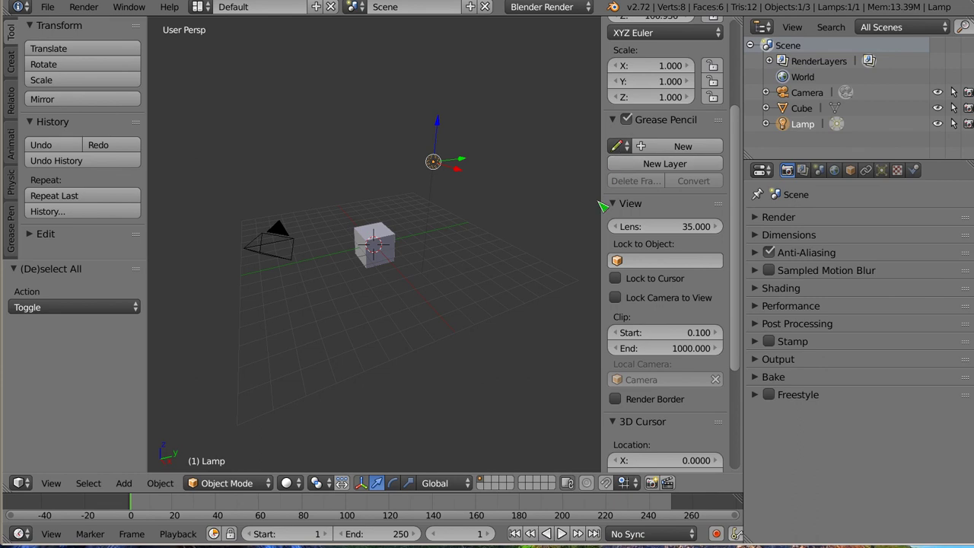
drag(601, 199, 734, 199)
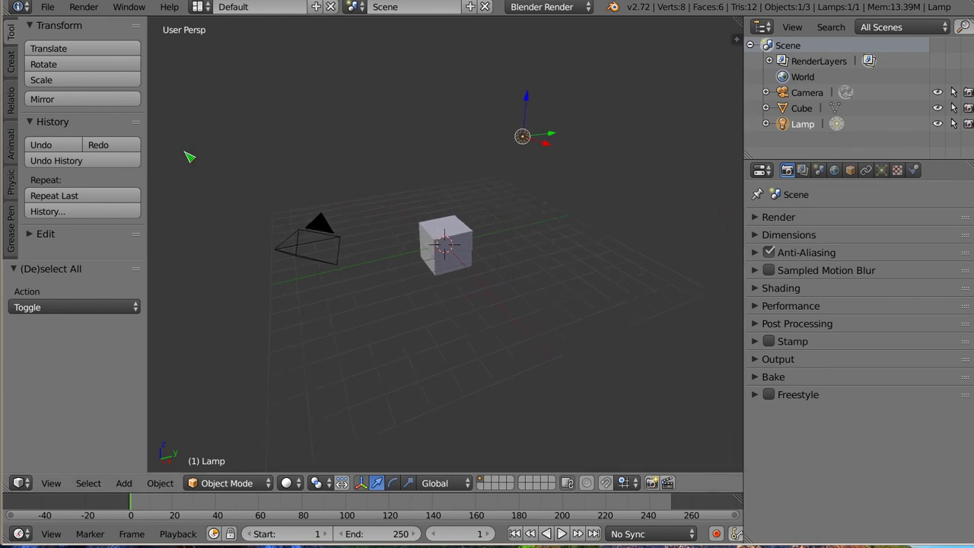
drag(146, 168, 19, 137)
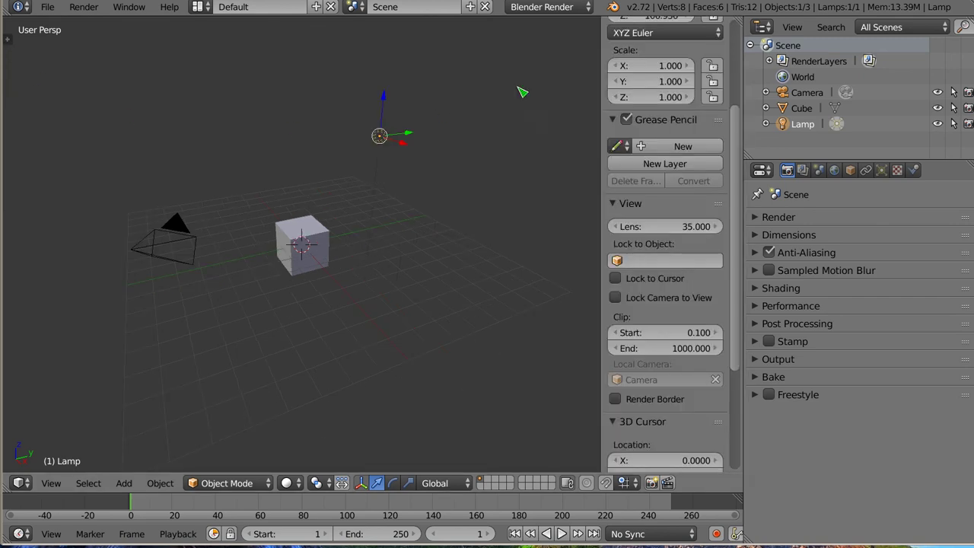
click(8, 41)
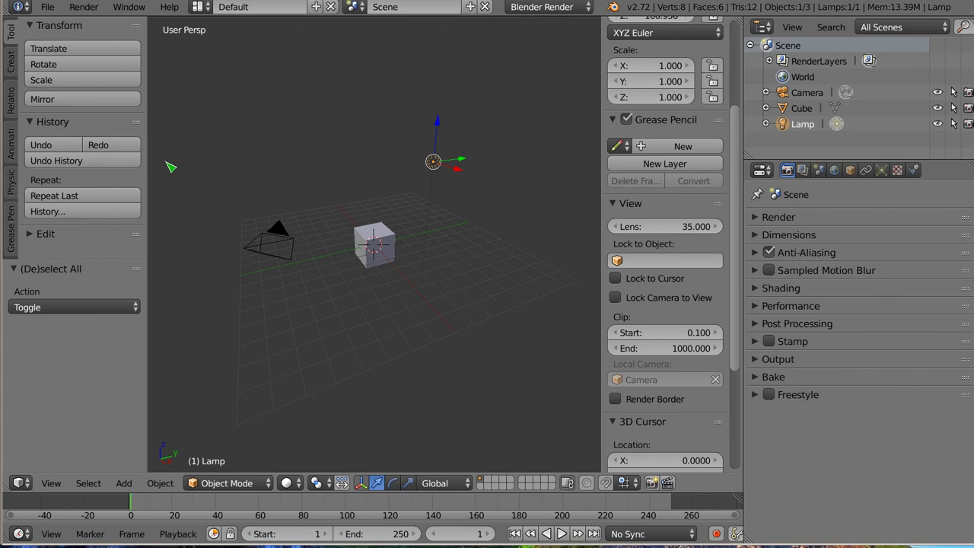
key(t)
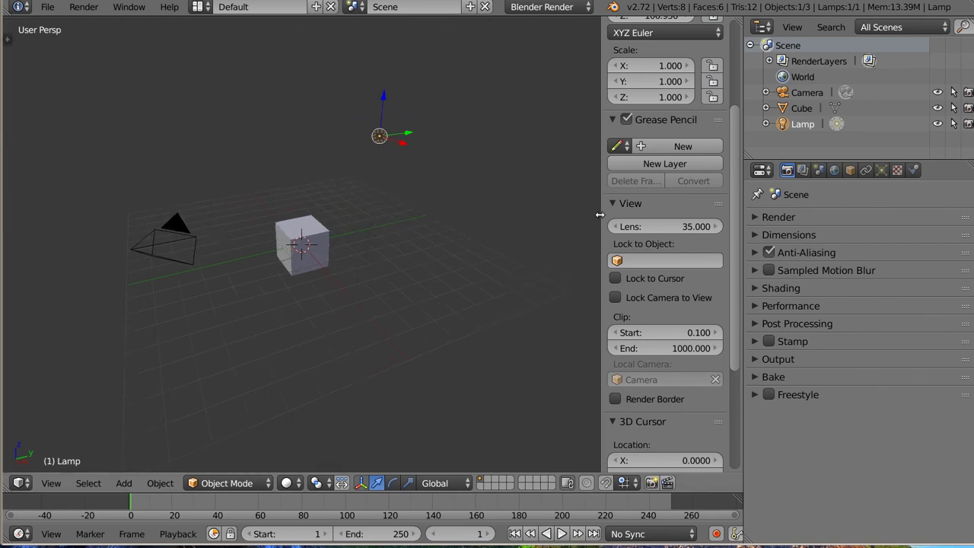
drag(602, 219, 673, 292)
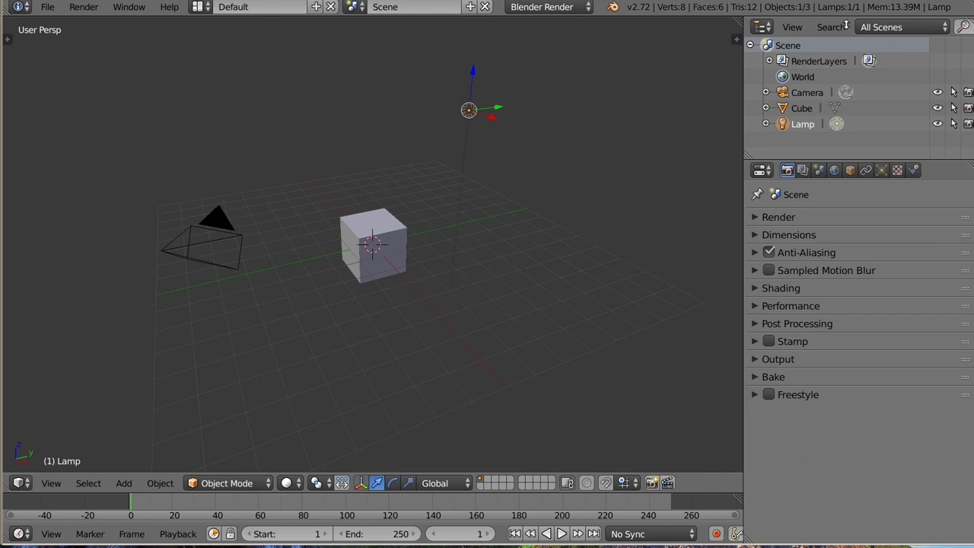
drag(845, 34, 845, 14)
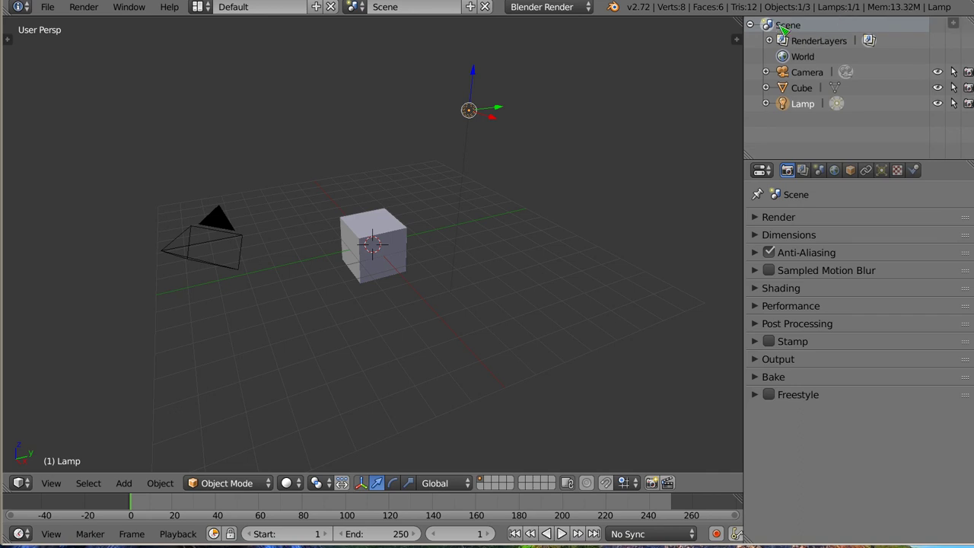
Step: Restore the outliner header, hide and restore the 3D view header, and make the timeline slightly taller
drag(954, 22, 954, 39)
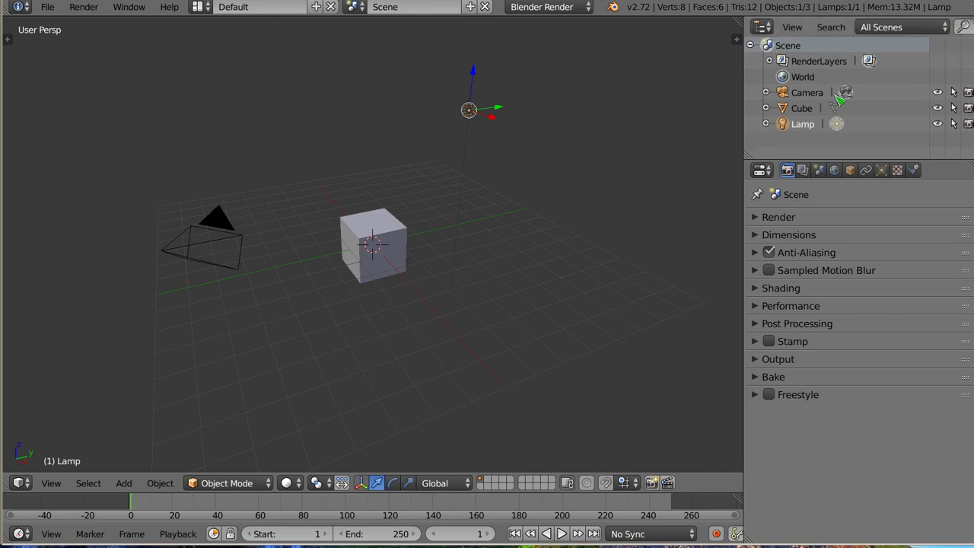
drag(691, 472, 689, 492)
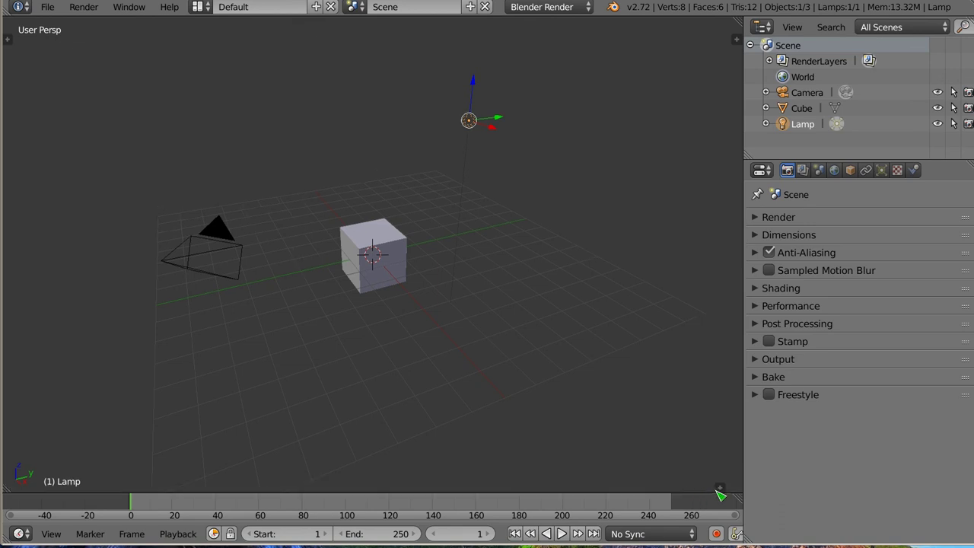
click(719, 487)
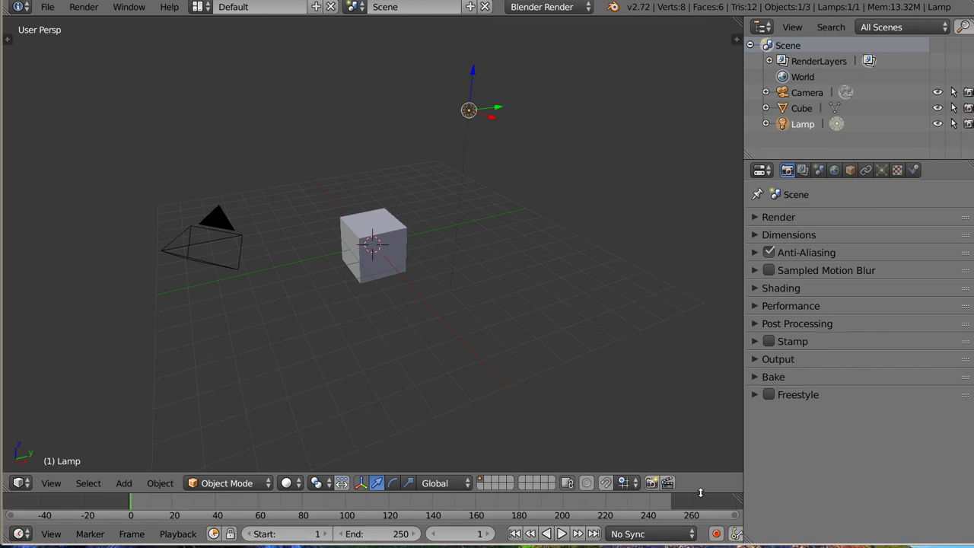
mouse_move(696, 491)
mouse_down()
mouse_move(695, 443)
mouse_move(696, 471)
mouse_up()
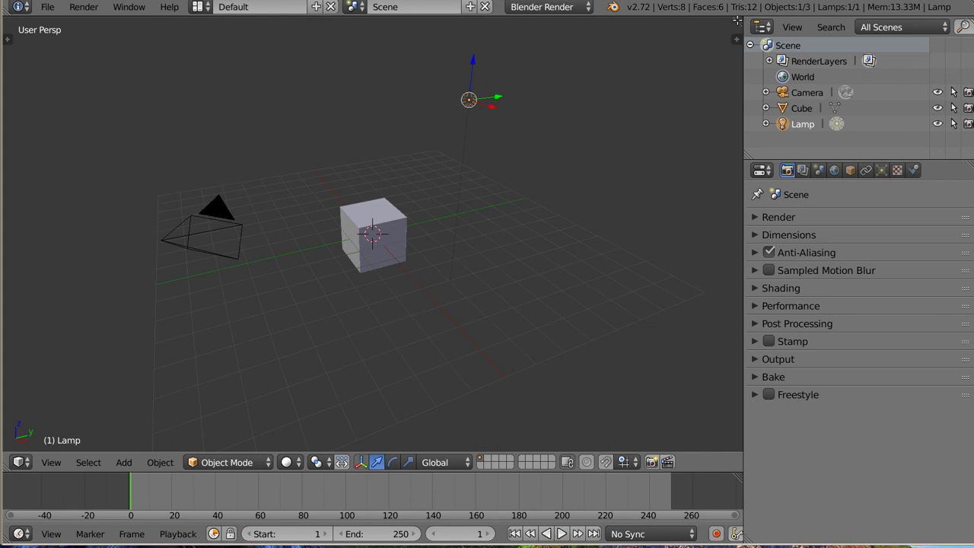
Step: Split the 3D viewport into three side-by-side views and begin joining the middle one away
mouse_move(736, 21)
mouse_down()
mouse_move(678, 43)
mouse_move(614, 51)
mouse_move(481, 112)
mouse_up()
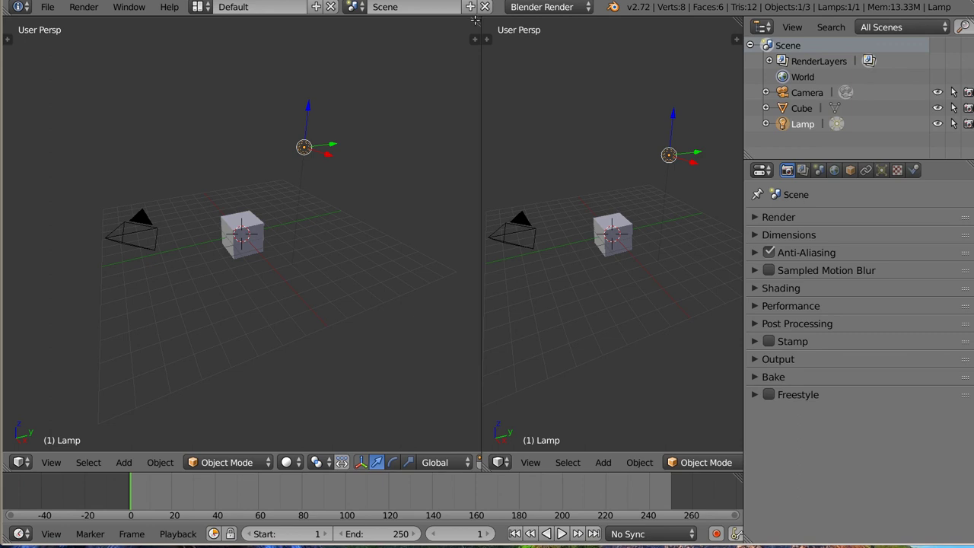
mouse_move(474, 20)
mouse_down()
mouse_move(410, 40)
mouse_move(317, 121)
mouse_up()
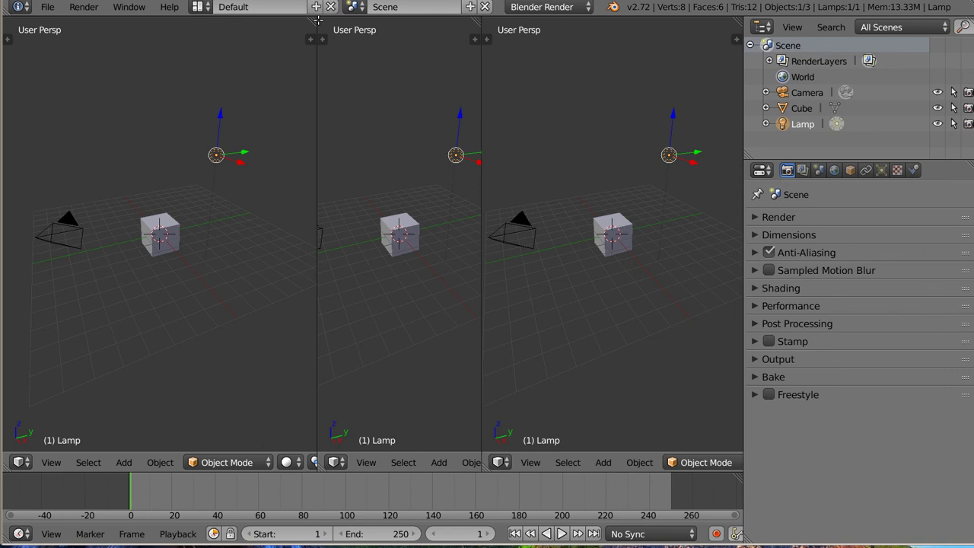
drag(318, 21, 320, 21)
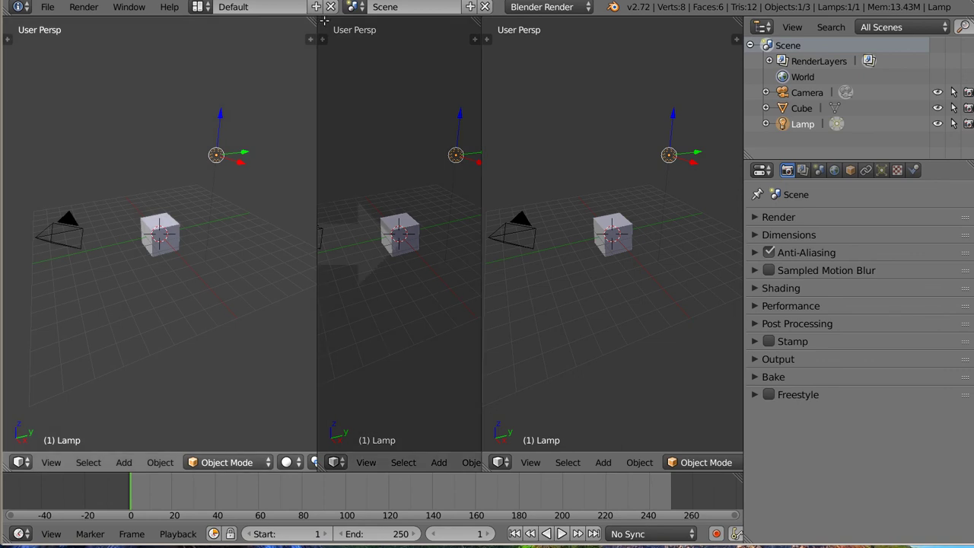
drag(320, 199, 334, 203)
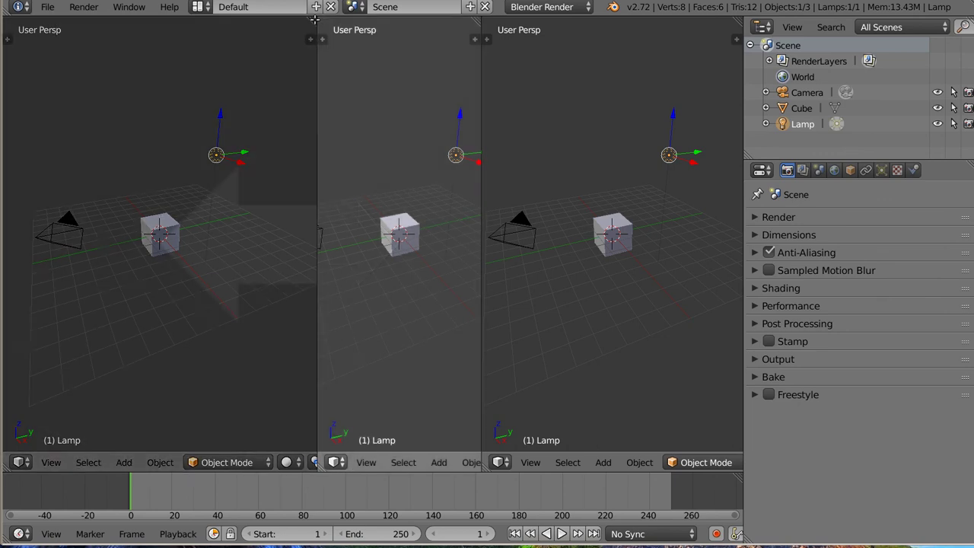
Step: Join the views back into one wide viewport and start merging it into the timeline
drag(323, 31, 332, 72)
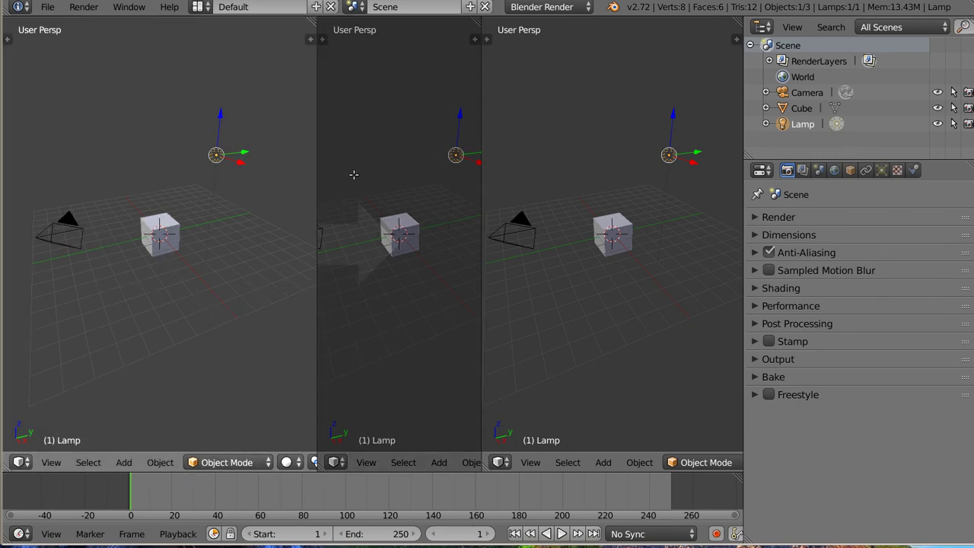
mouse_move(325, 175)
mouse_down()
mouse_move(372, 162)
mouse_move(287, 165)
mouse_move(289, 126)
mouse_move(352, 95)
mouse_move(278, 91)
mouse_move(338, 82)
mouse_move(276, 99)
mouse_move(354, 94)
mouse_move(396, 79)
mouse_up()
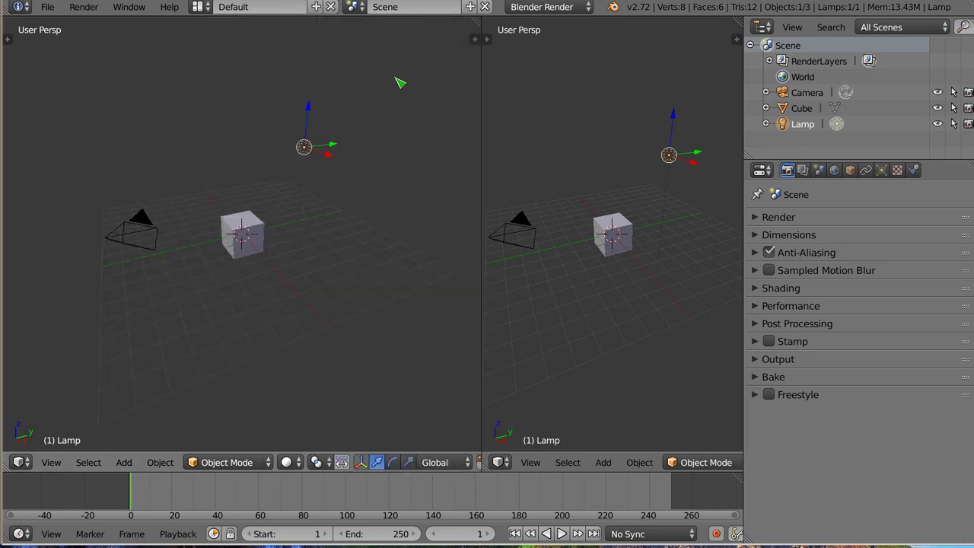
drag(472, 37, 511, 28)
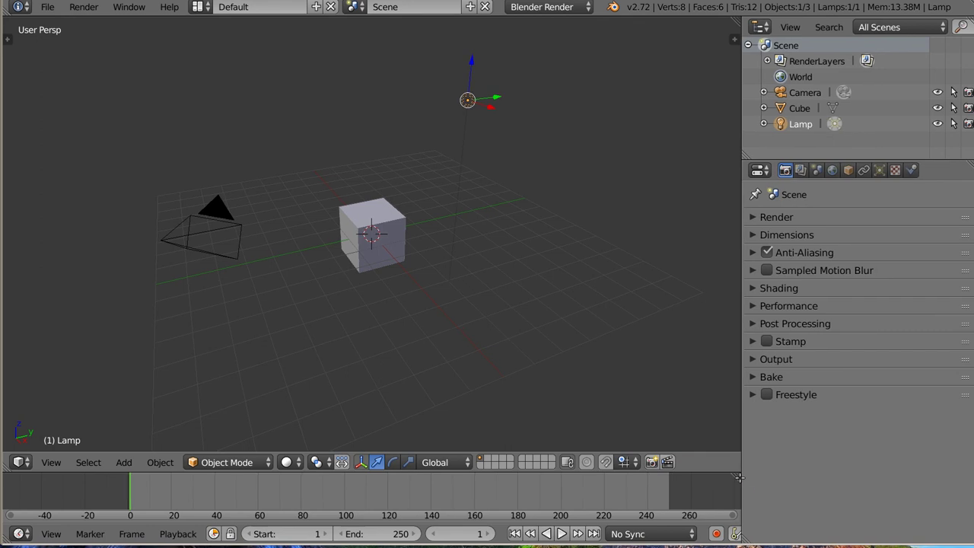
drag(737, 476, 727, 420)
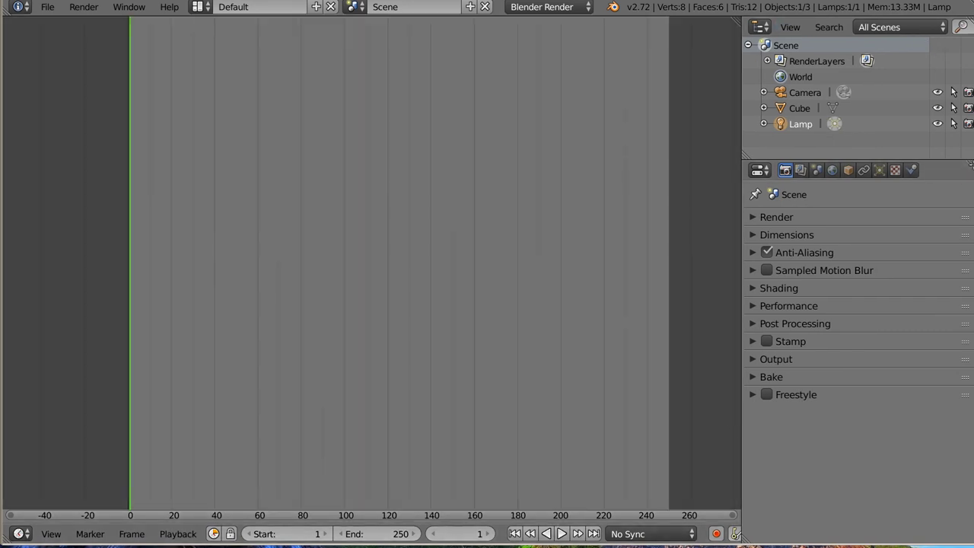
Step: Merge away the viewport and properties, then split the timeline into a wide left area and two stacked right areas
drag(969, 163, 968, 143)
drag(739, 19, 760, 30)
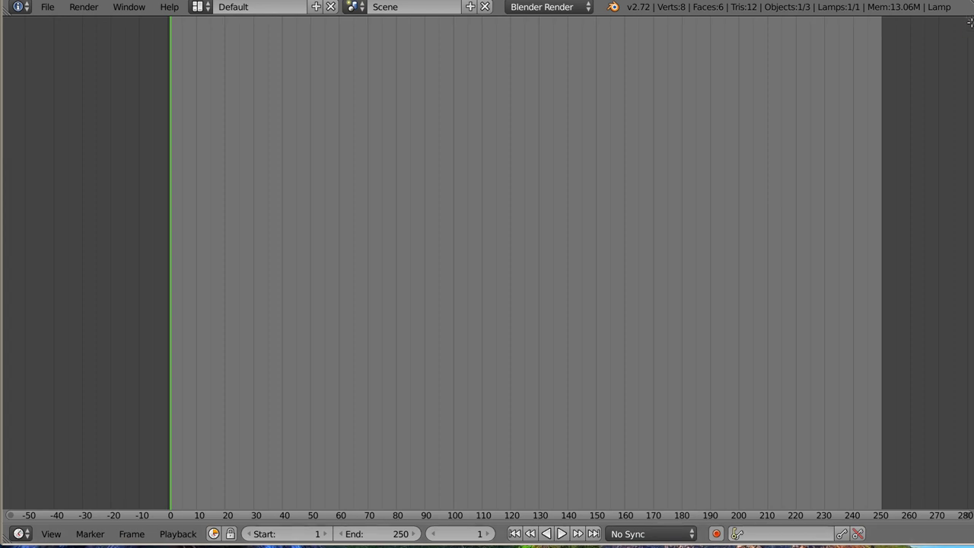
mouse_move(968, 22)
mouse_down()
mouse_move(920, 225)
mouse_move(499, 462)
mouse_up()
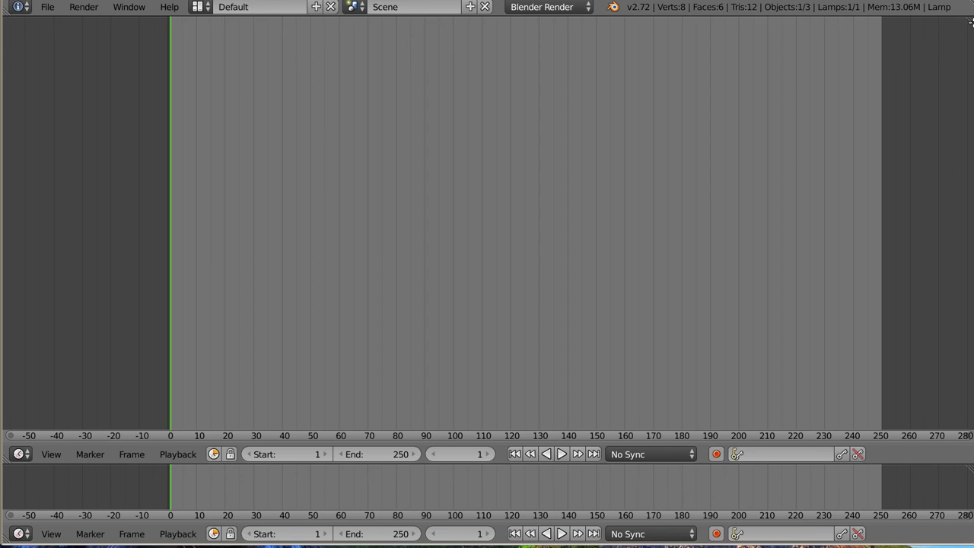
mouse_move(970, 20)
mouse_down()
mouse_move(797, 65)
mouse_move(748, 96)
mouse_up()
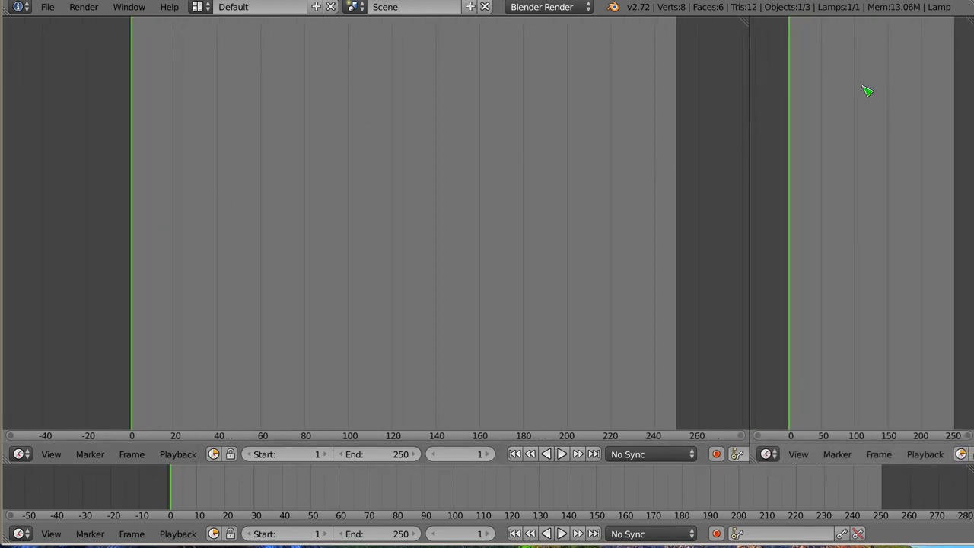
drag(970, 20, 957, 113)
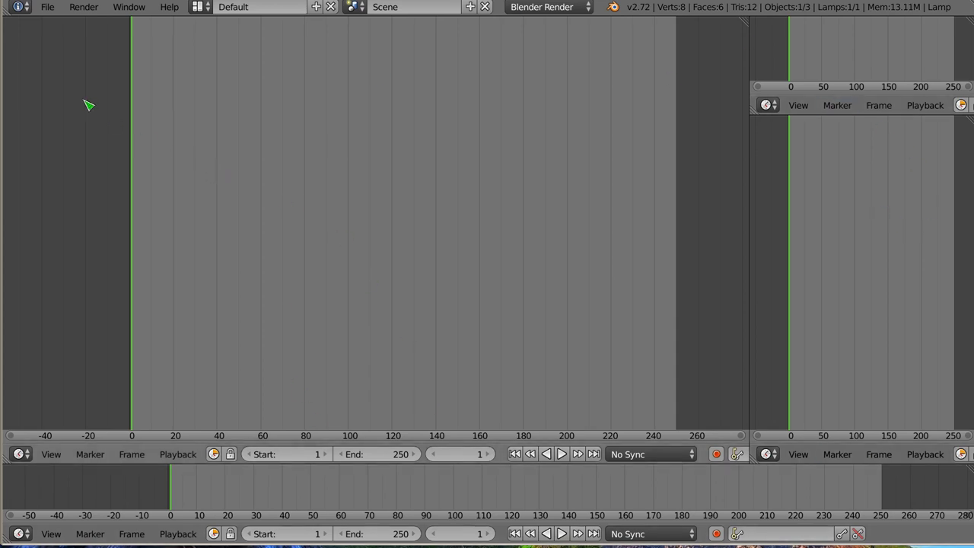
Step: Turn the large area into a 3D View and keep the bottom area as a Timeline
click(21, 455)
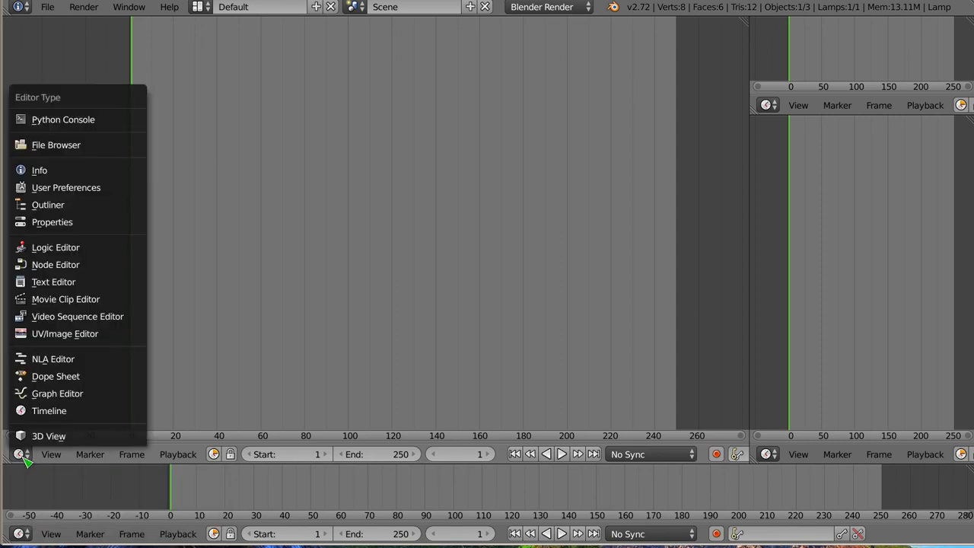
click(77, 439)
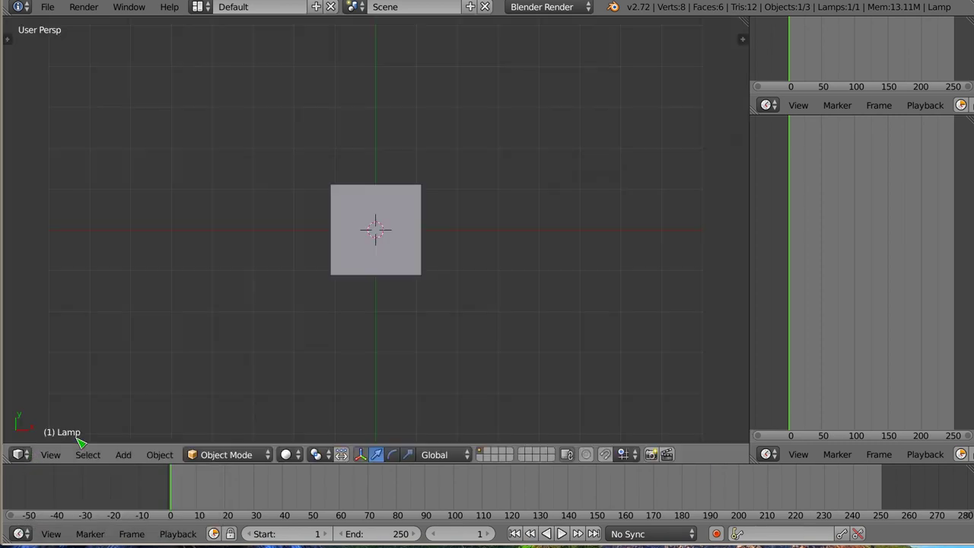
click(23, 534)
click(23, 533)
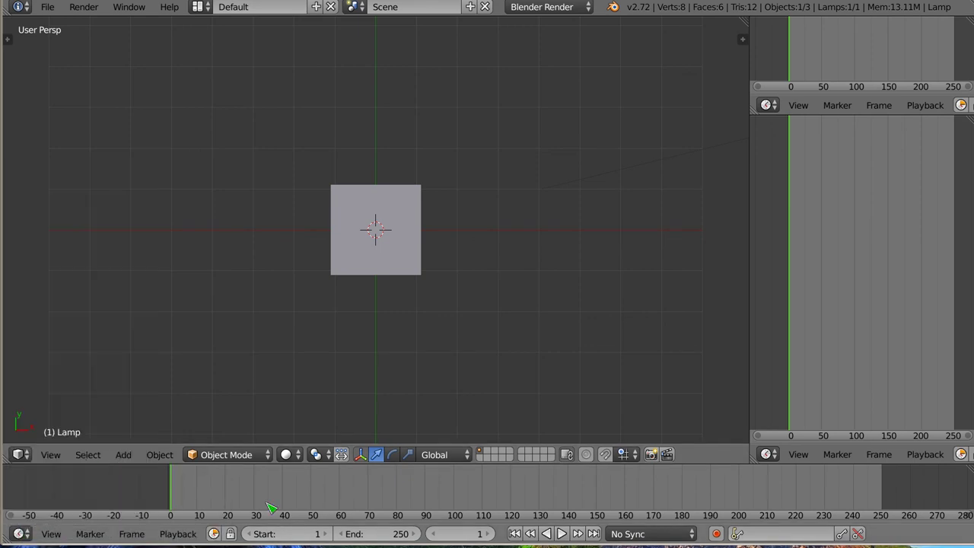
click(23, 533)
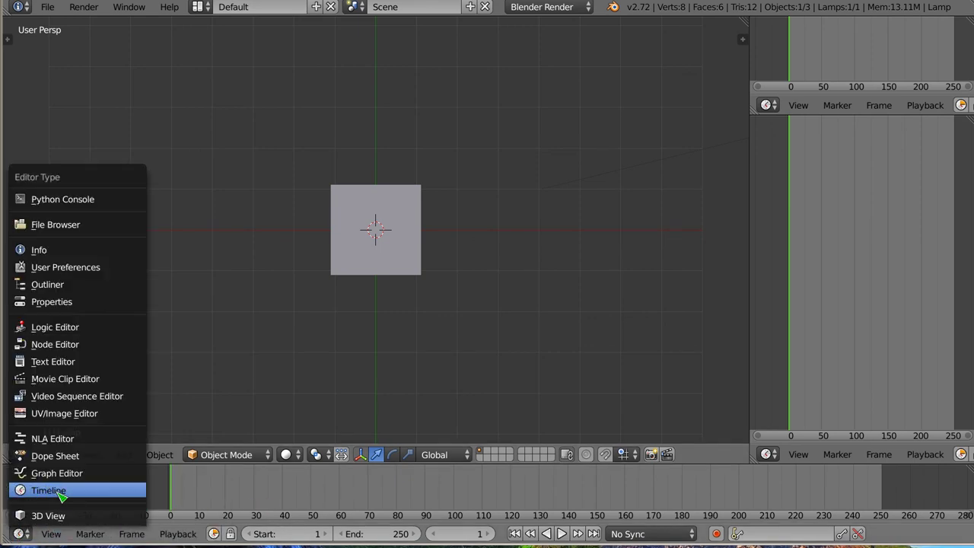
click(58, 491)
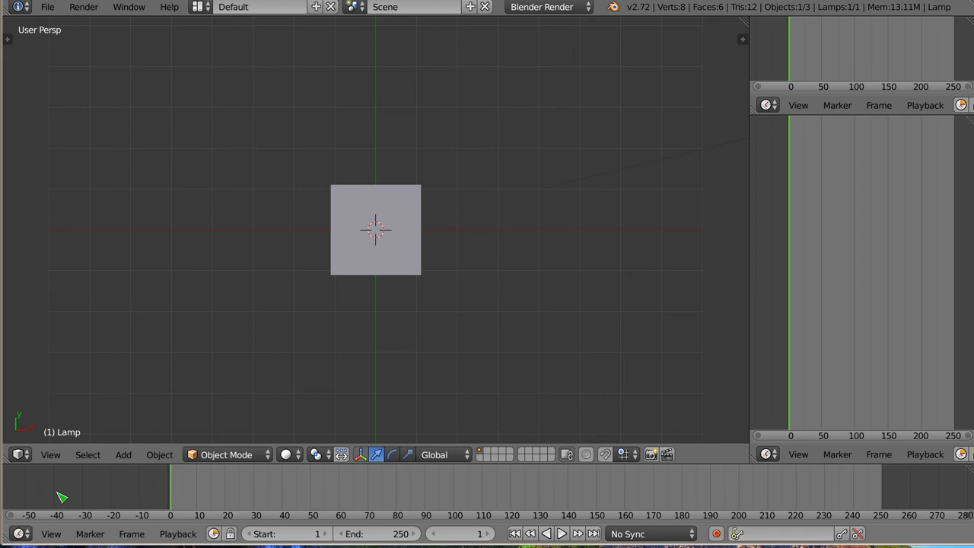
Step: Set the upper-right area to the Outliner and the area below it to the Properties editor
click(770, 106)
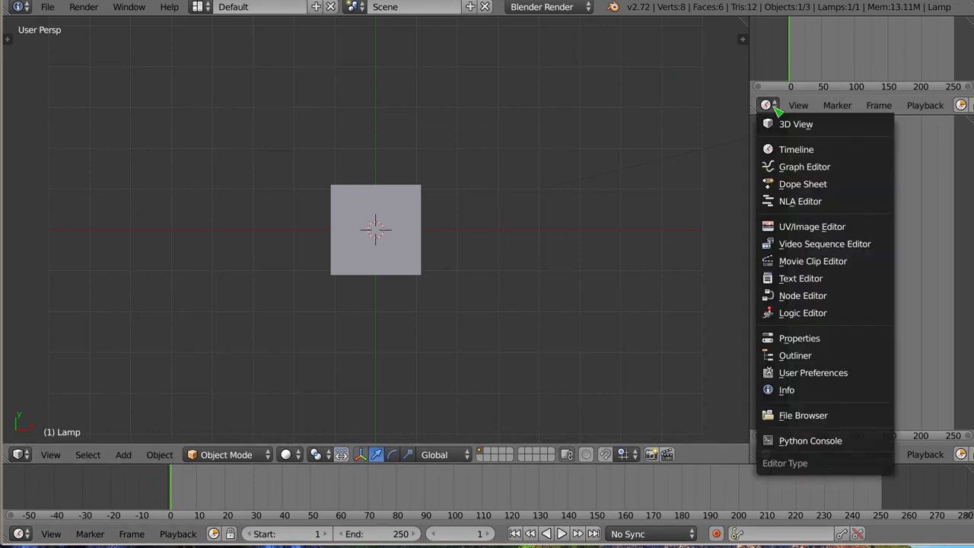
click(794, 356)
click(768, 454)
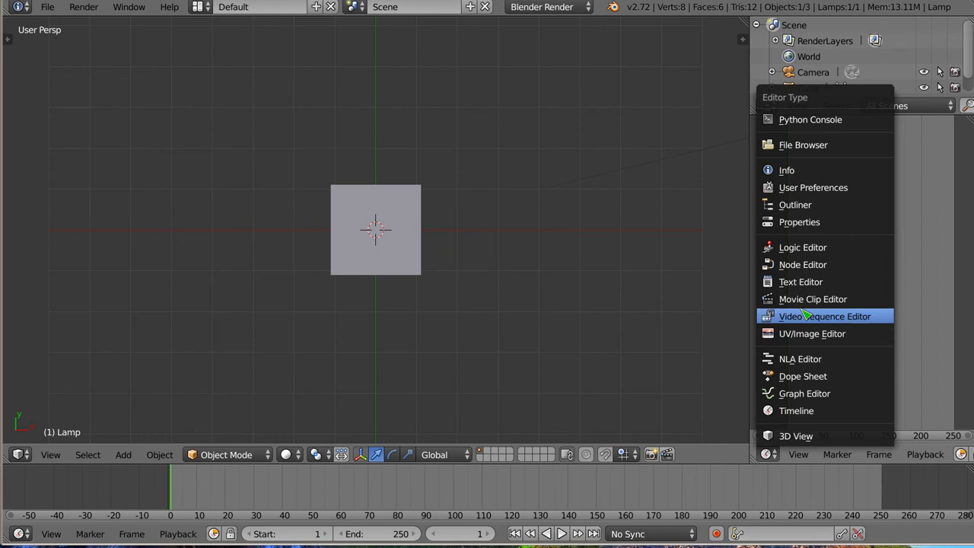
click(817, 222)
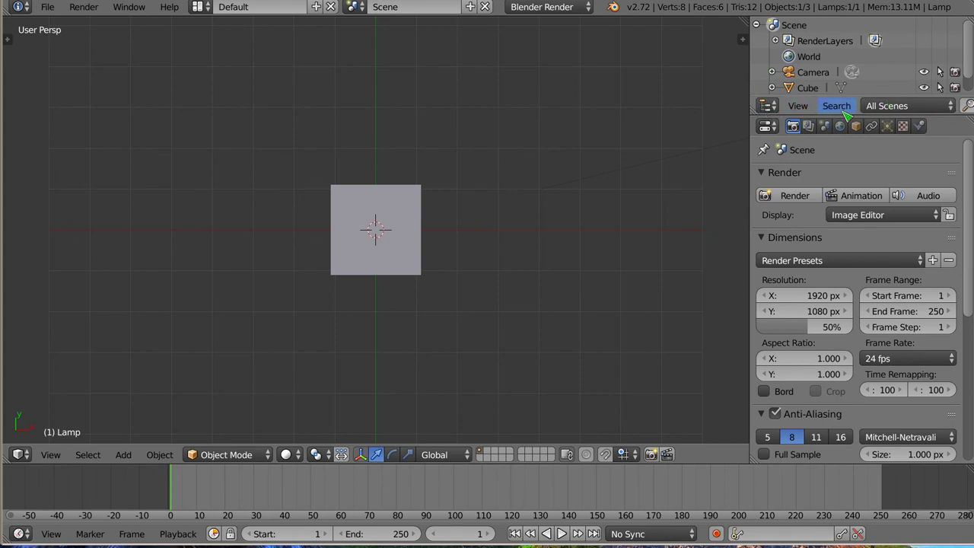
Step: Flip the outliner's header to the top of its area
right_click(879, 111)
right_click(875, 110)
mouse_move(821, 180)
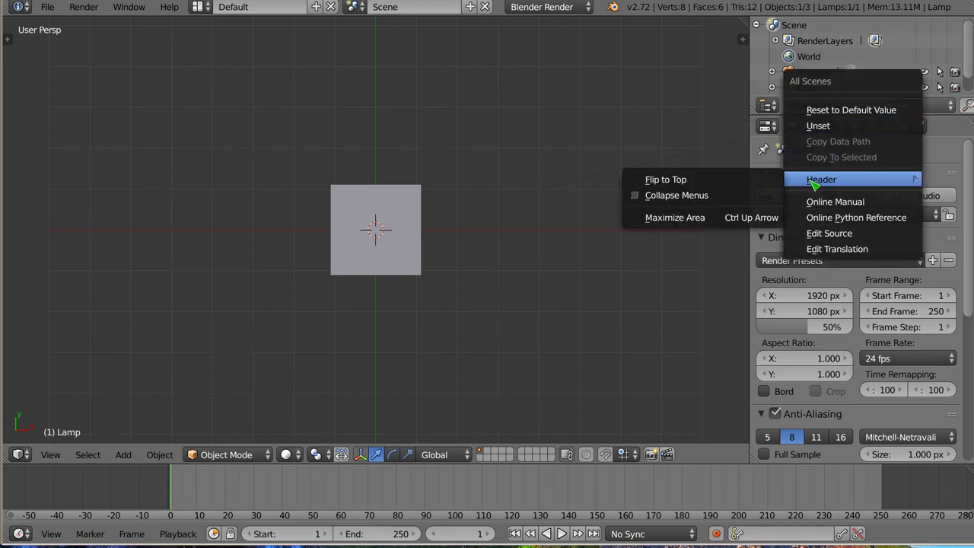
click(736, 179)
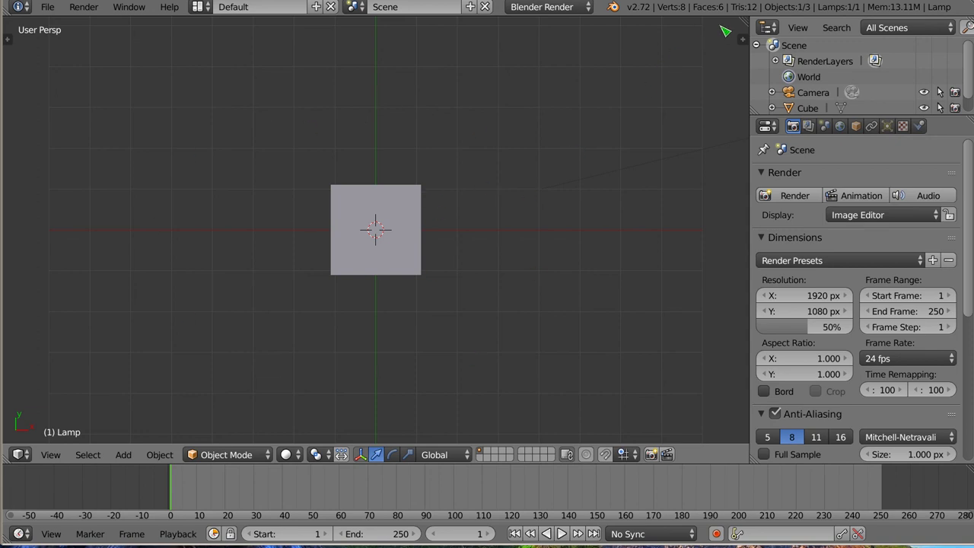
mouse_move(740, 31)
mouse_down()
mouse_move(370, 92)
mouse_move(387, 92)
mouse_up()
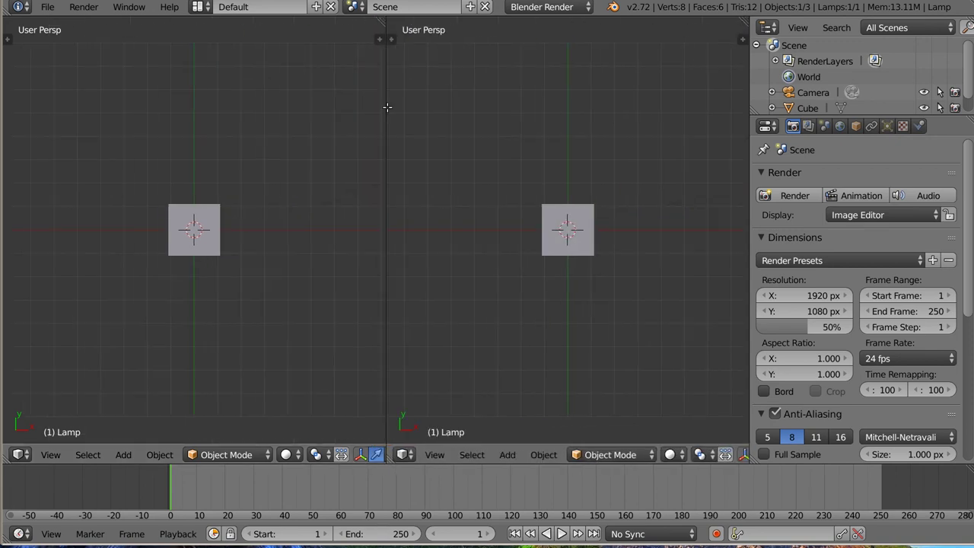
drag(384, 38, 348, 232)
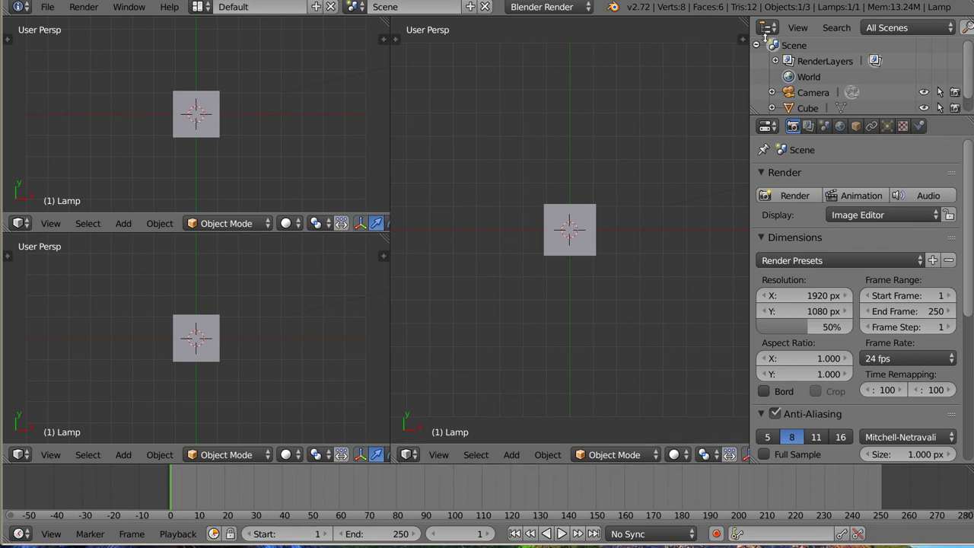
drag(743, 38, 695, 232)
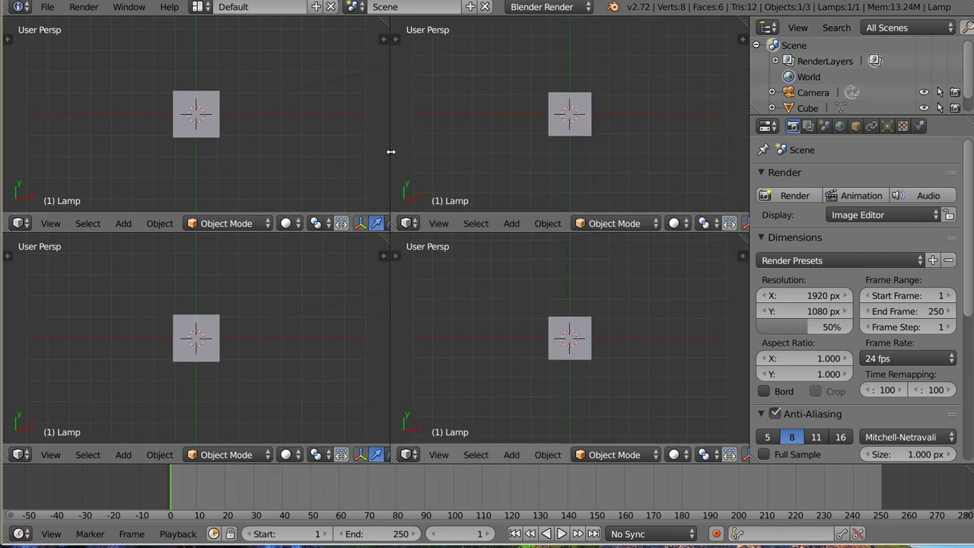
drag(390, 152, 392, 161)
drag(392, 302, 387, 343)
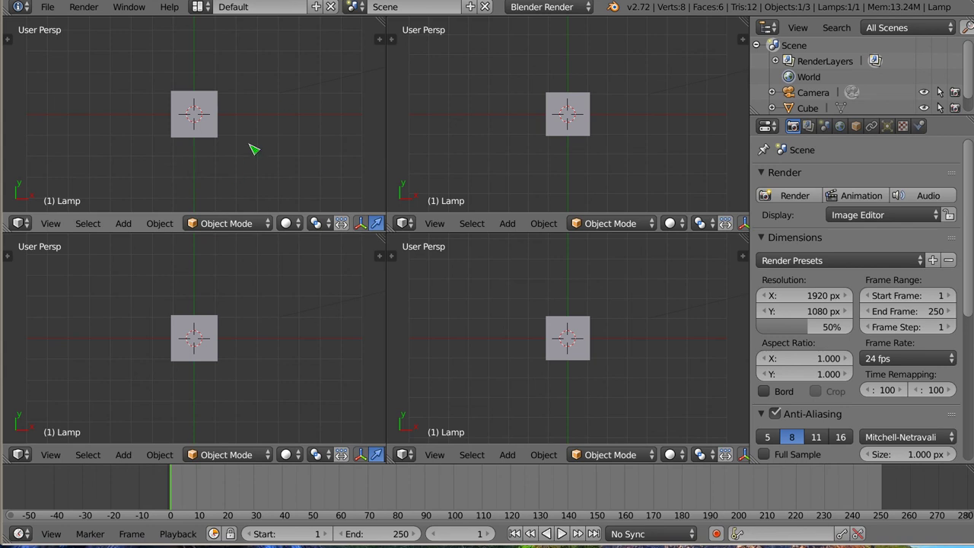
key(ctrl+alt+q)
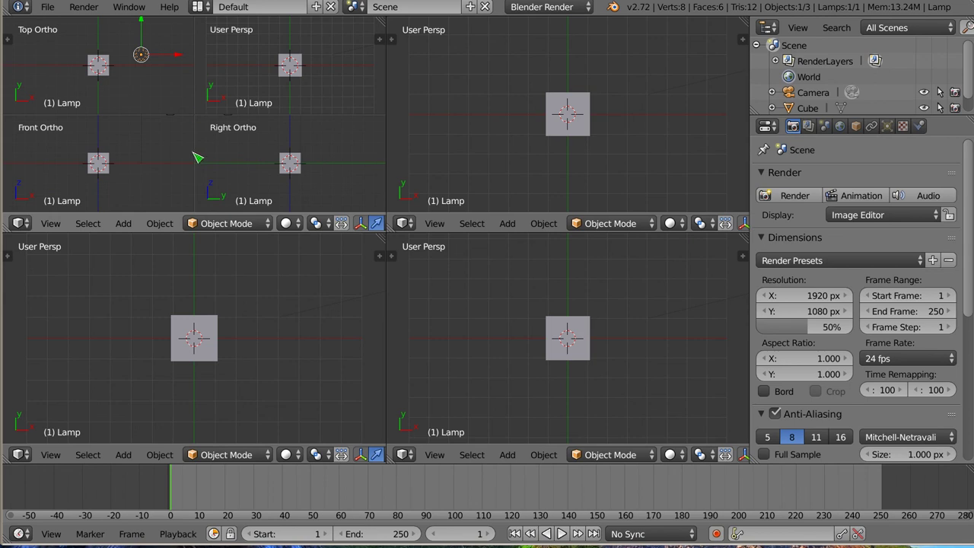
key(ctrl+alt+q)
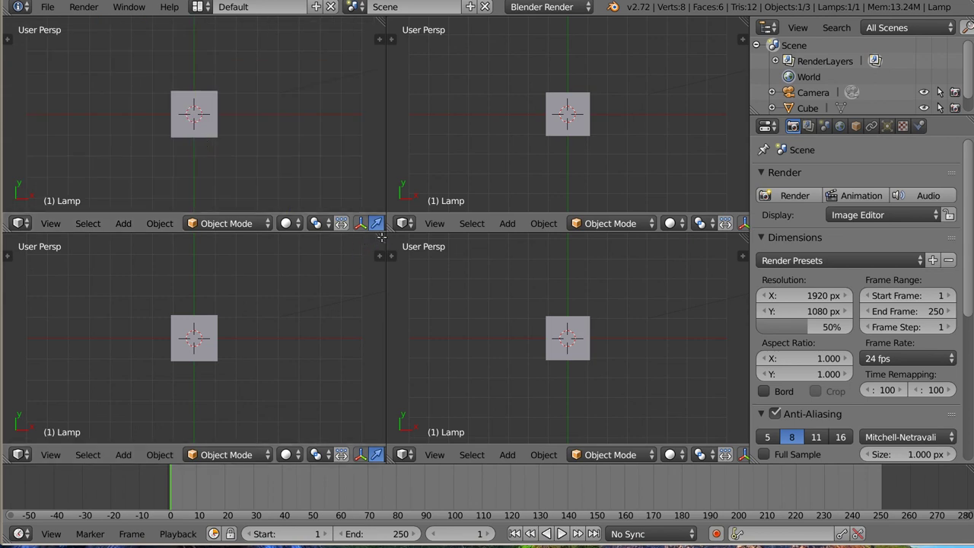
drag(380, 242, 374, 194)
drag(395, 241, 400, 216)
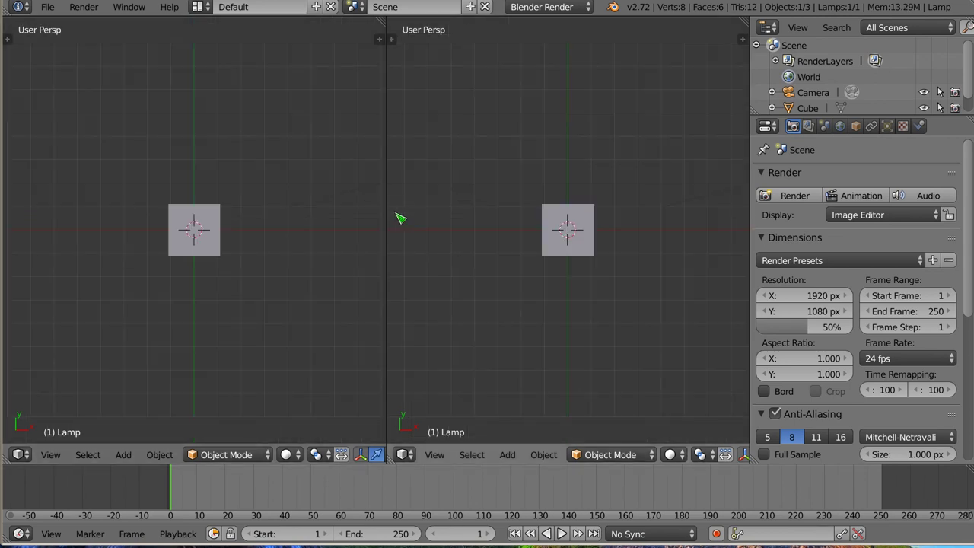
drag(382, 19, 443, 188)
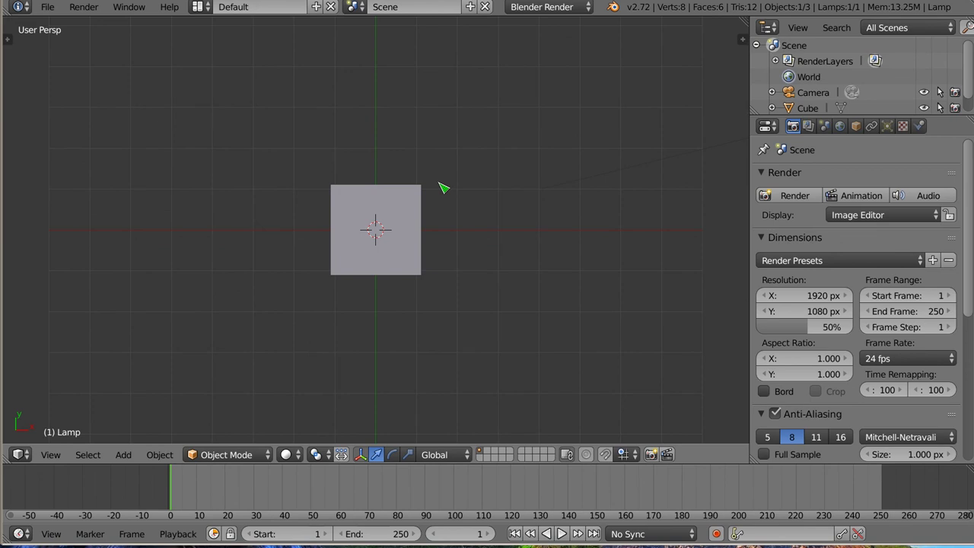
Step: Toggle quad view, open and close the tool shelf and properties panel, then return to single view
key(ctrl+alt+q)
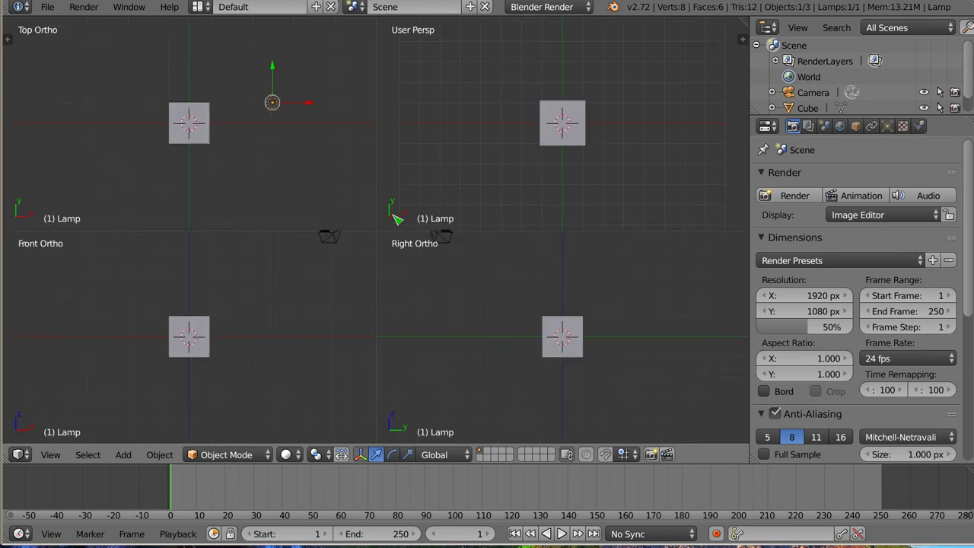
click(6, 38)
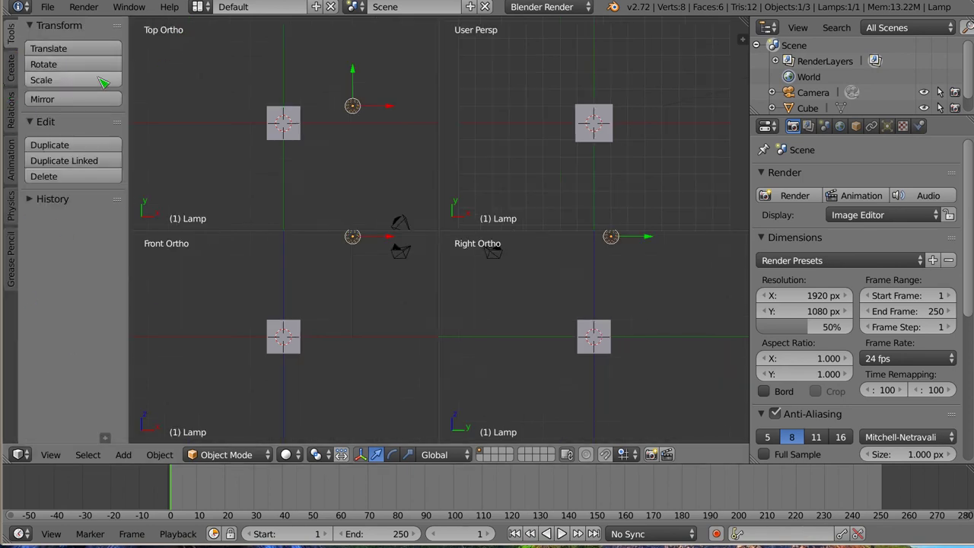
drag(126, 108, 11, 108)
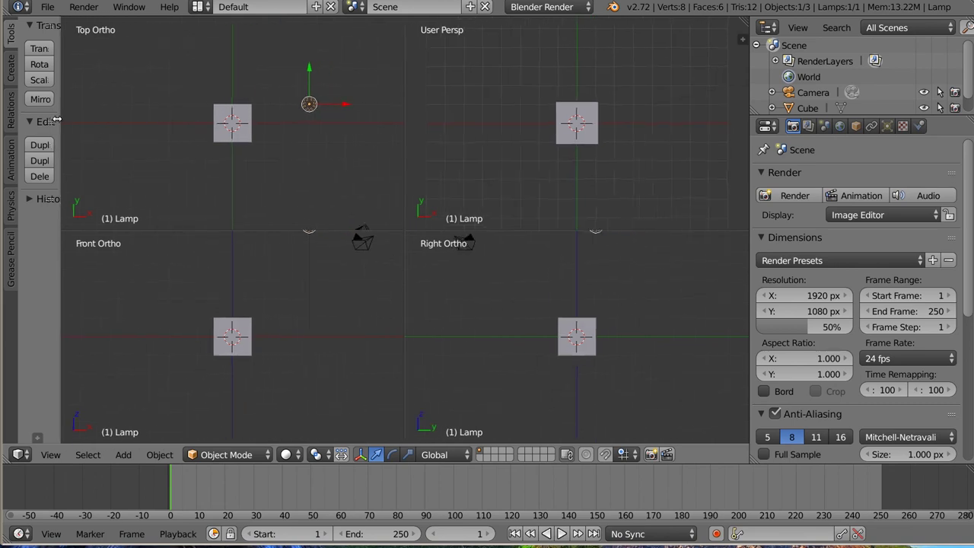
click(737, 42)
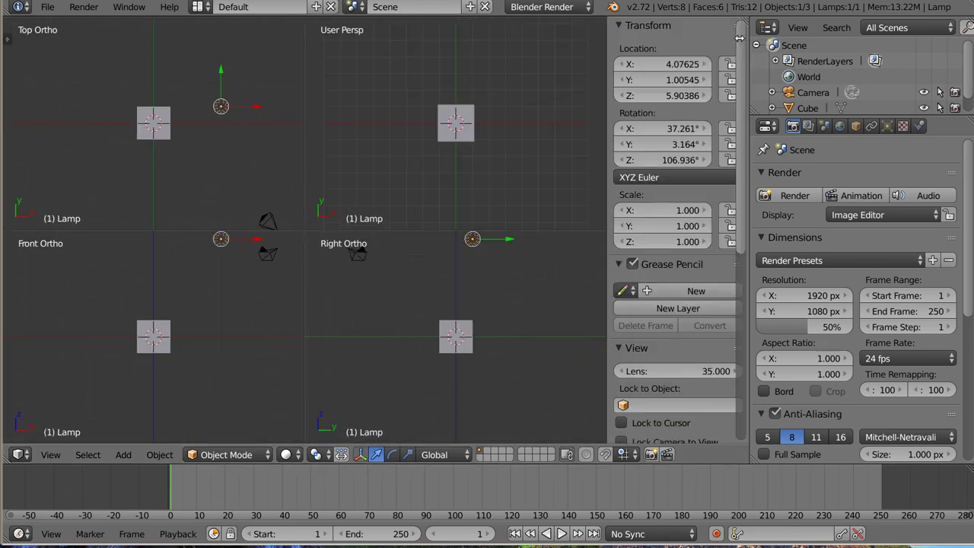
key(n)
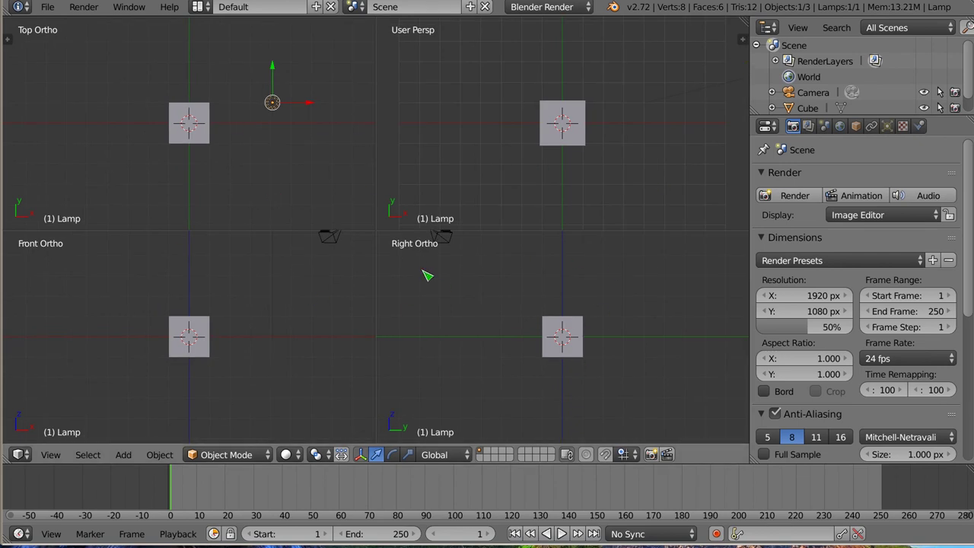
key(ctrl+alt+q)
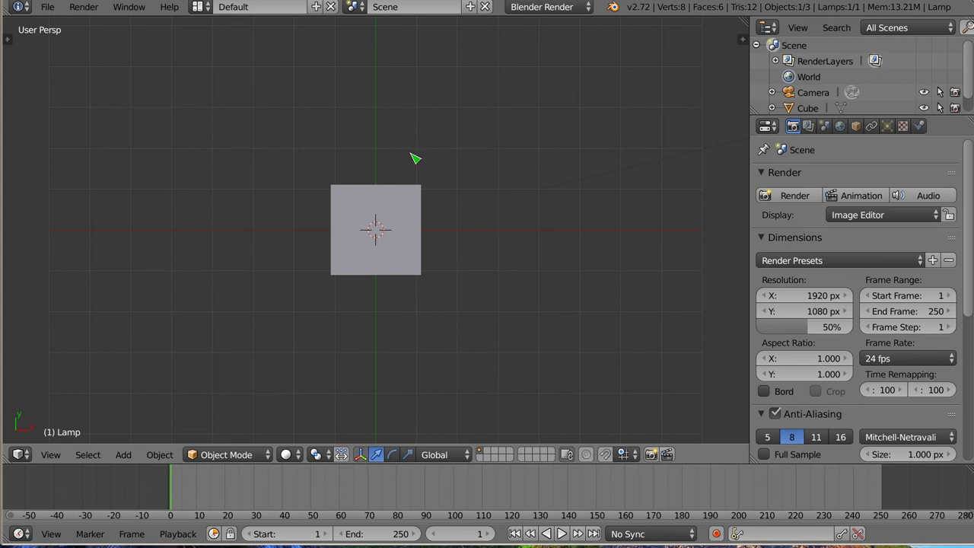
Step: Orbit the view to show the cube, camera and lamp at an angle
mouse_move(371, 300)
middle_down()
mouse_move(369, 142)
mouse_move(427, 271)
mouse_move(426, 251)
middle_up()
scroll(387, 246, down, 2)
scroll(393, 246, up, 1)
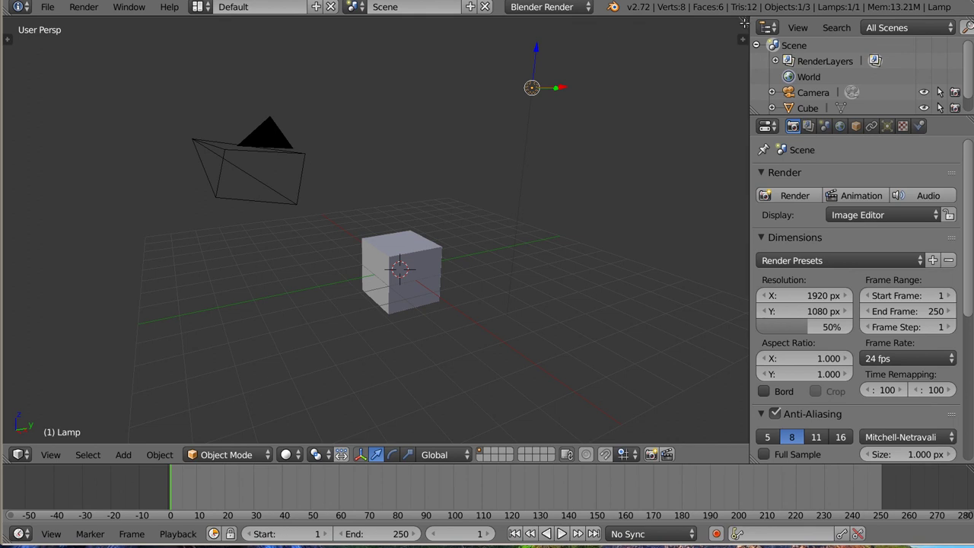
shift+drag(744, 24, 748, 33)
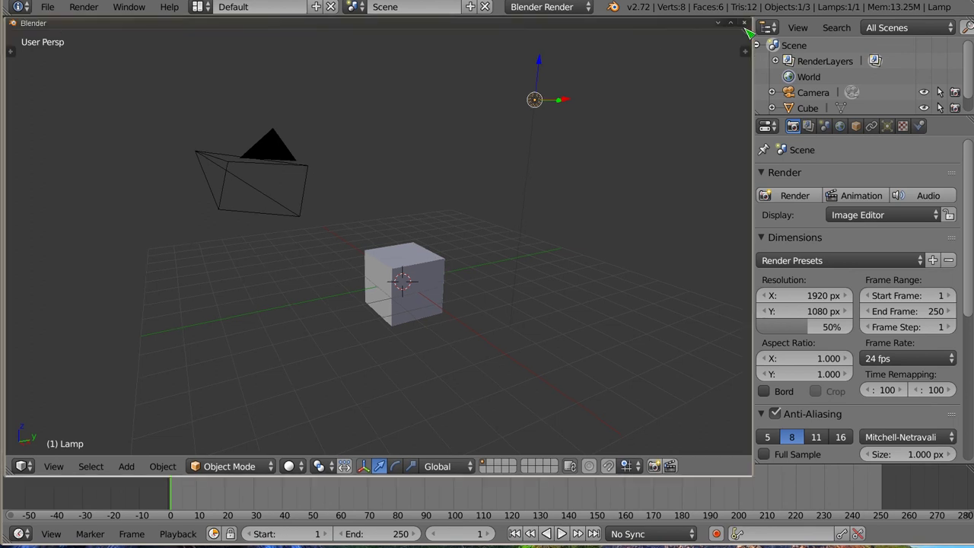
drag(689, 23, 814, 40)
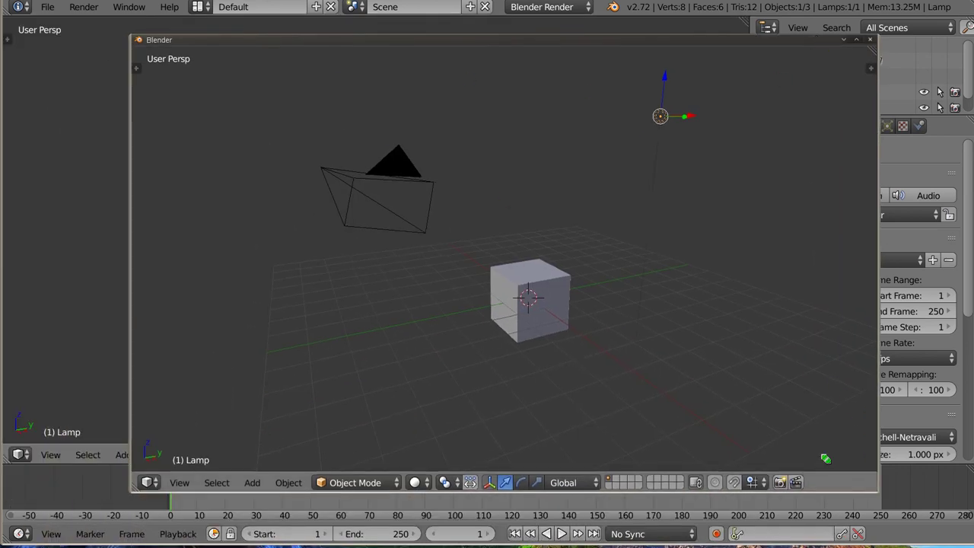
drag(824, 458, 463, 267)
mouse_move(364, 42)
mouse_down()
mouse_move(647, 85)
mouse_move(801, 84)
mouse_up()
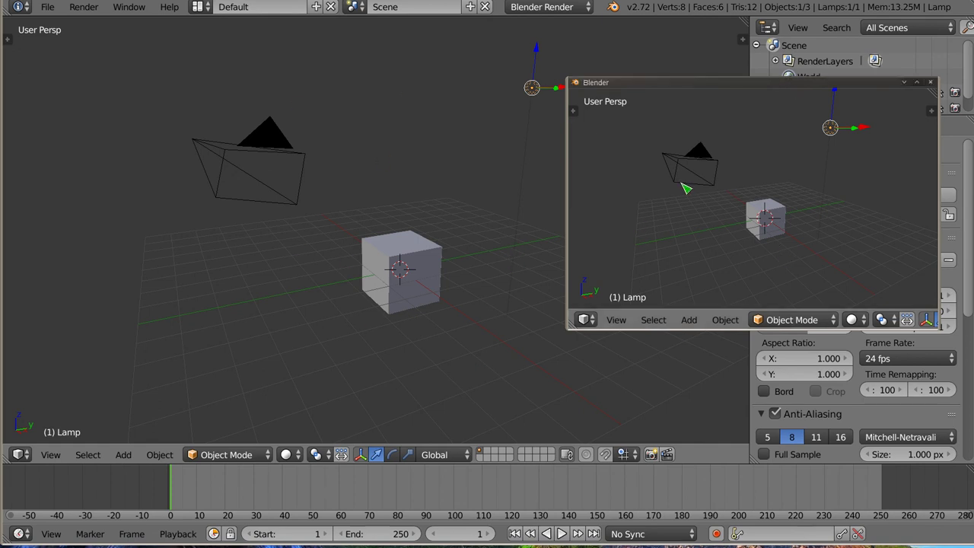
drag(782, 83, 491, 64)
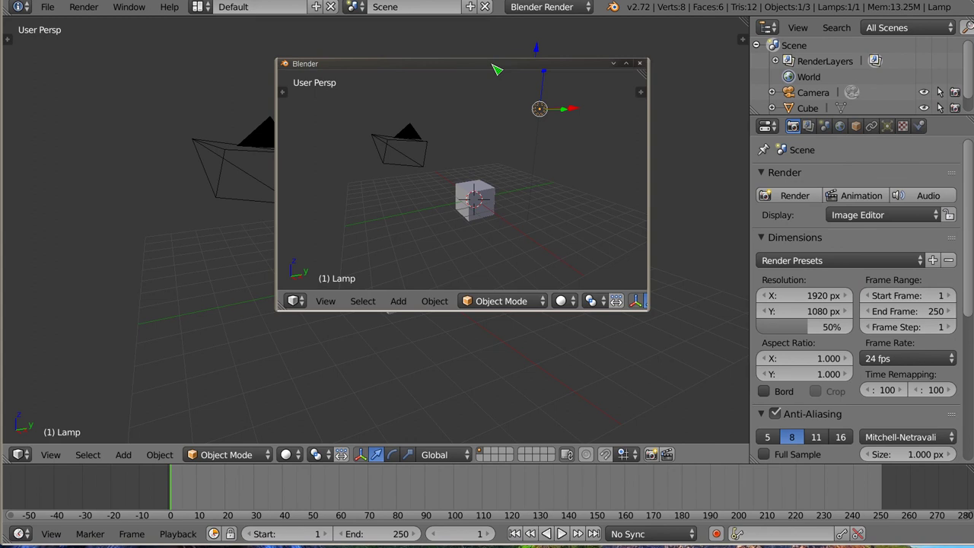
mouse_move(964, 28)
shift+mouse_down()
mouse_move(645, 130)
mouse_move(639, 115)
shift+mouse_up()
mouse_move(968, 120)
shift+mouse_down()
mouse_move(905, 129)
mouse_move(494, 93)
shift+mouse_up()
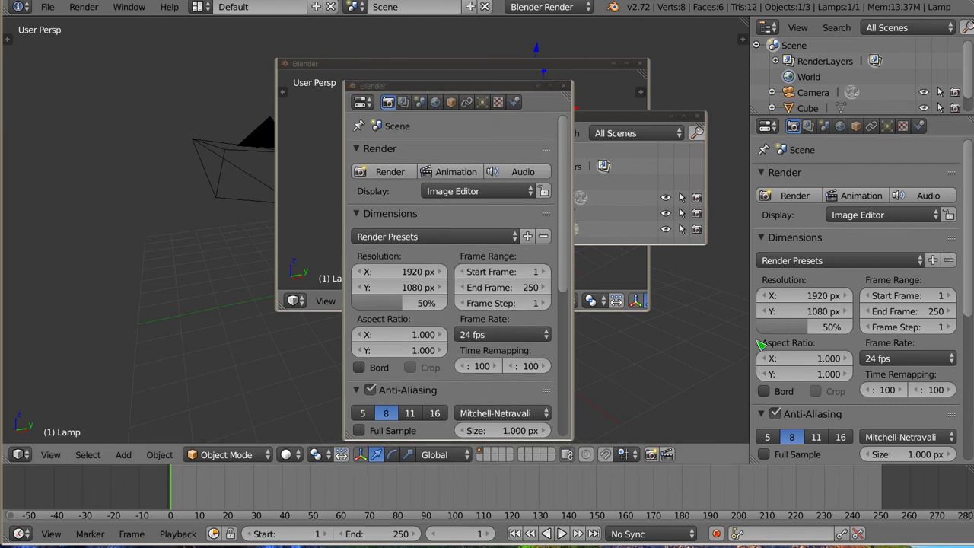
shift+drag(966, 470, 957, 482)
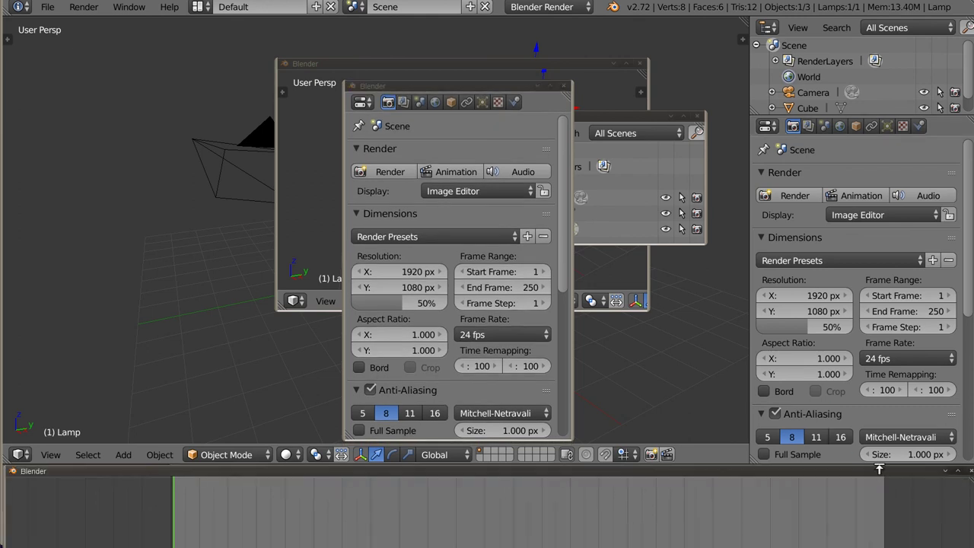
drag(874, 470, 874, 161)
drag(876, 259, 394, 280)
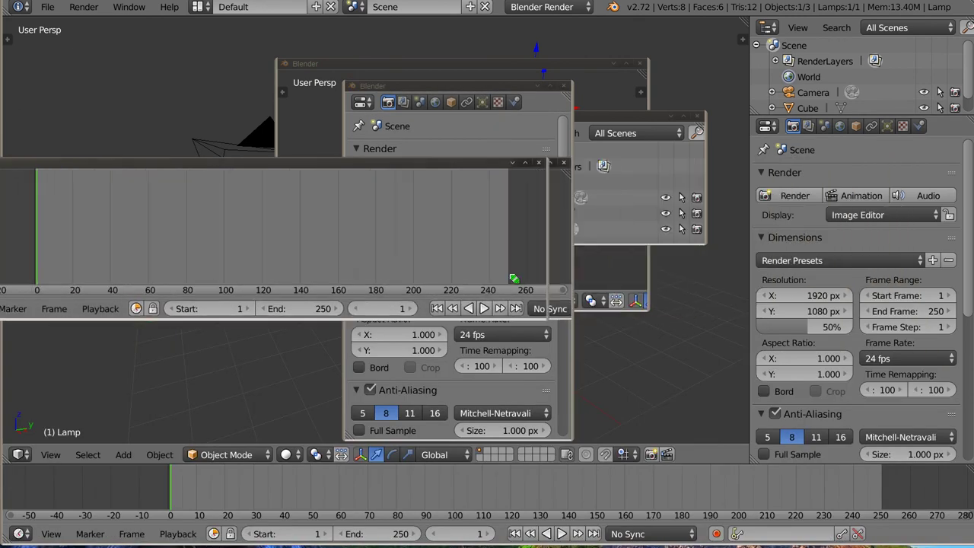
drag(229, 210, 647, 333)
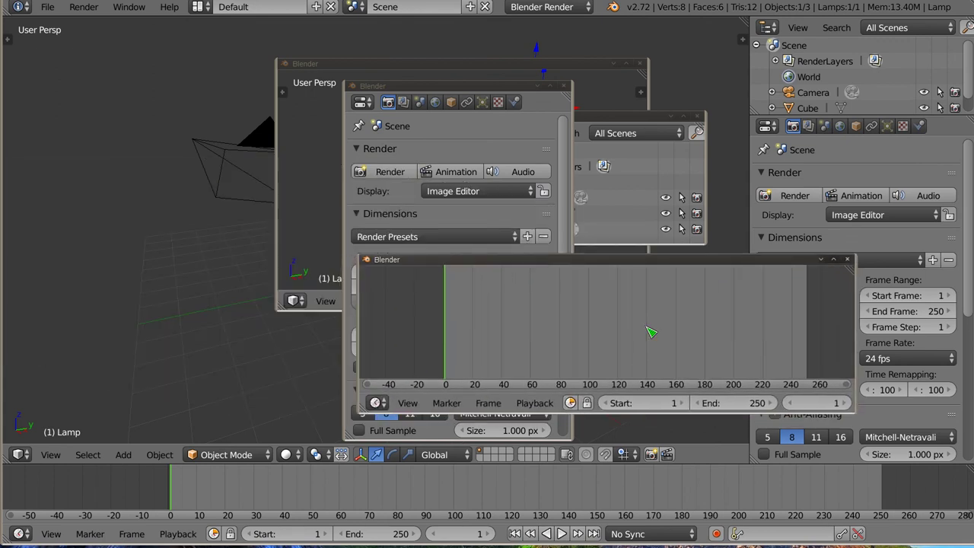
click(617, 114)
drag(616, 115, 736, 101)
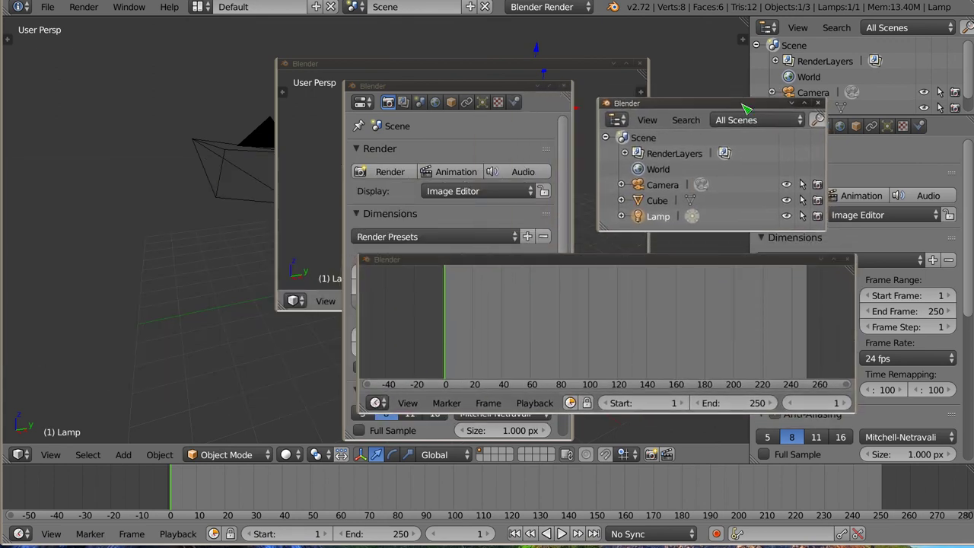
click(847, 260)
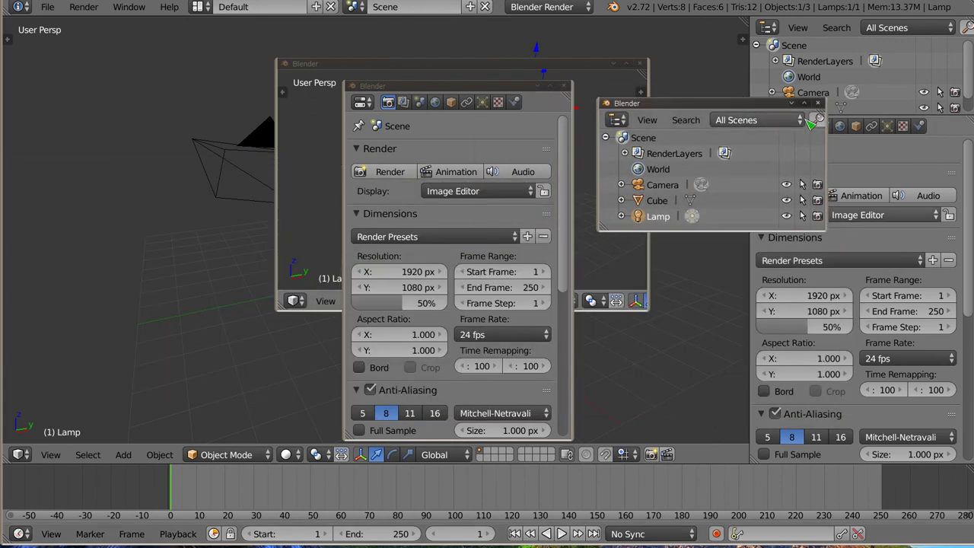
click(818, 102)
click(567, 85)
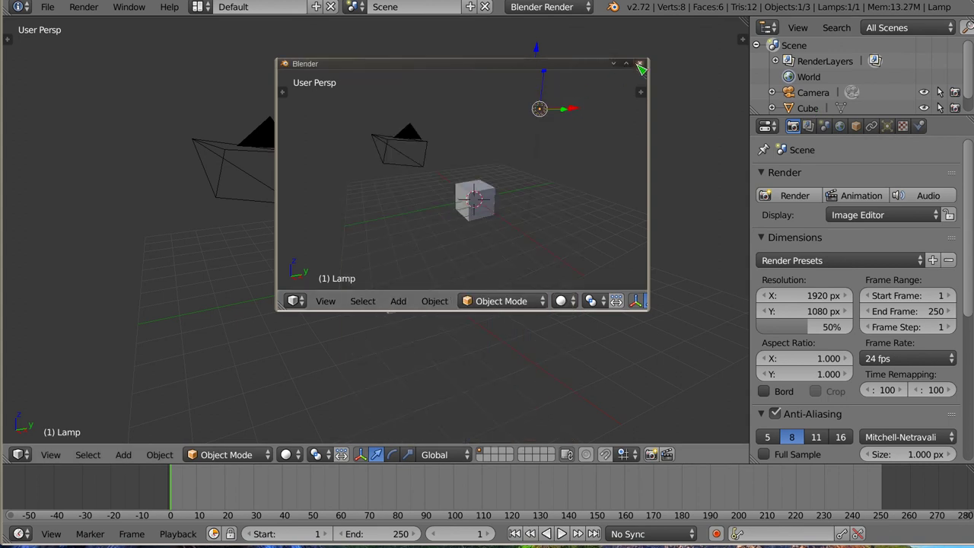
click(639, 63)
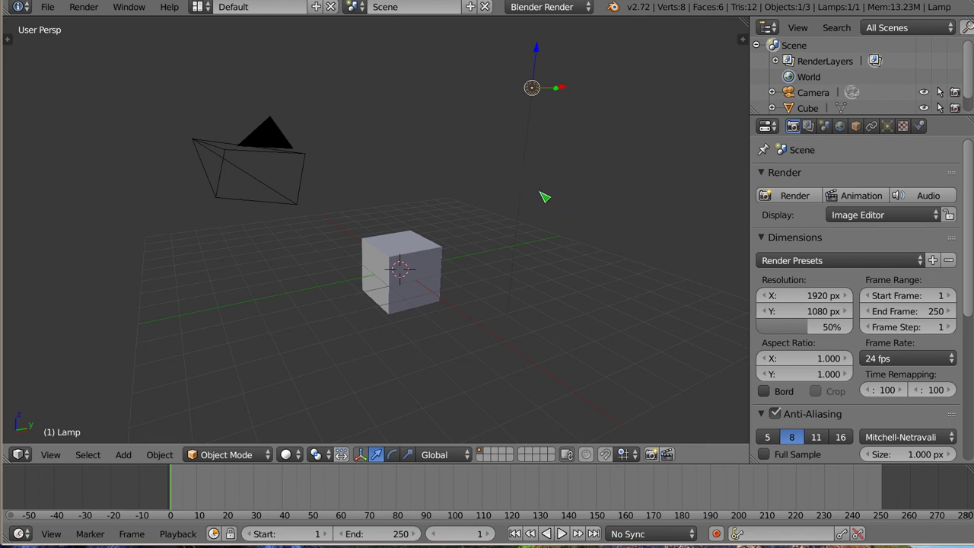
click(198, 7)
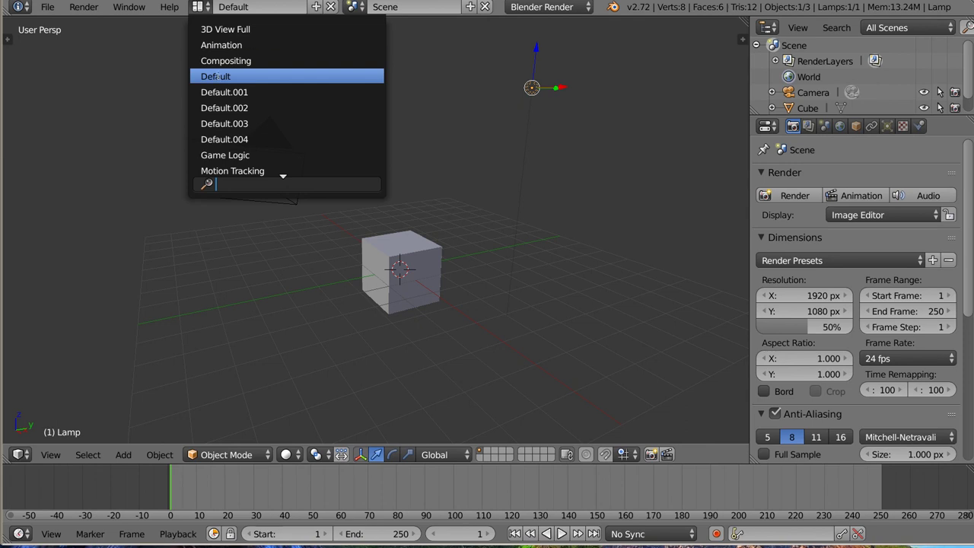
click(247, 92)
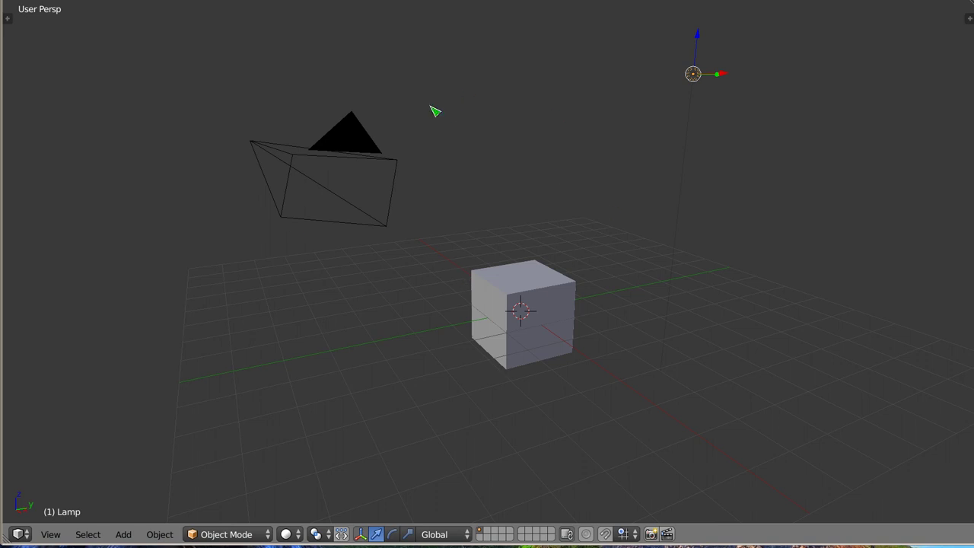
key(alt+F10)
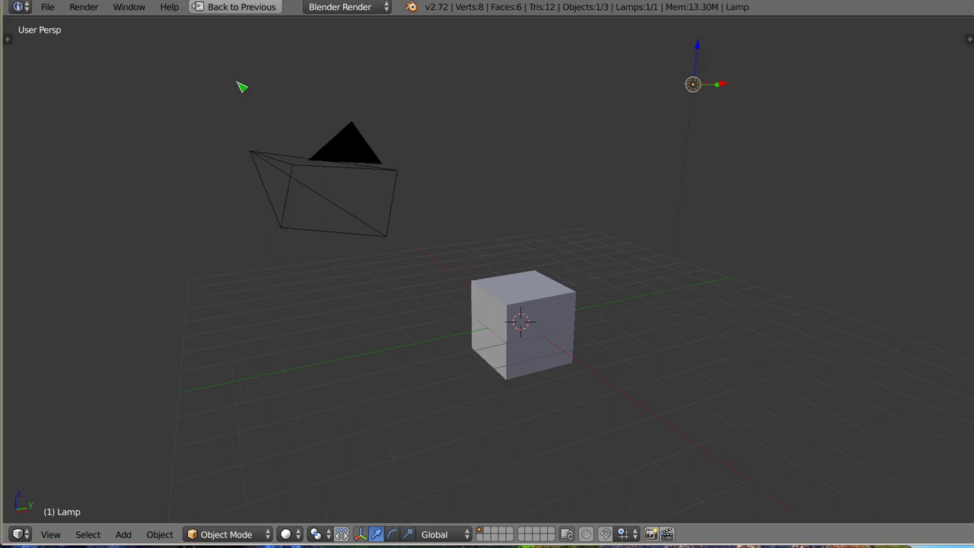
click(240, 9)
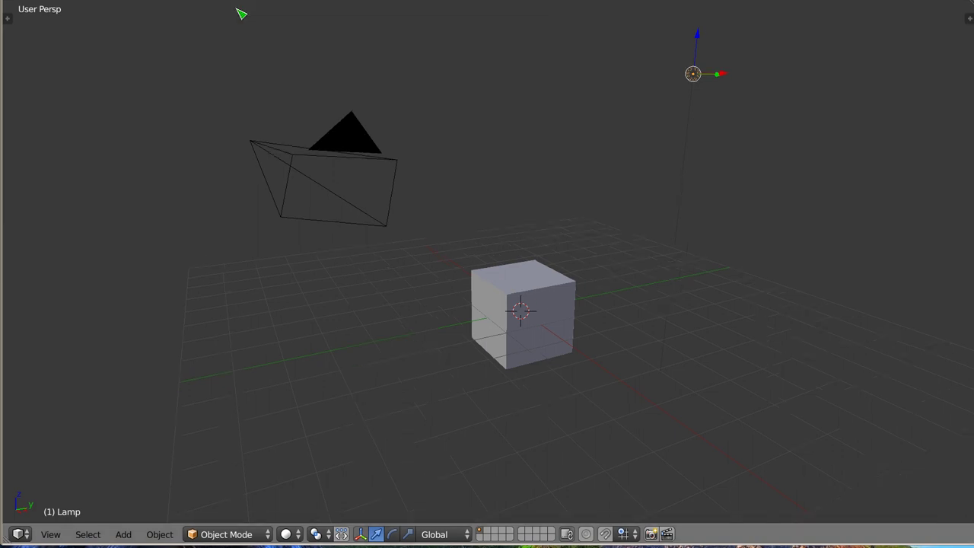
key(alt+F10)
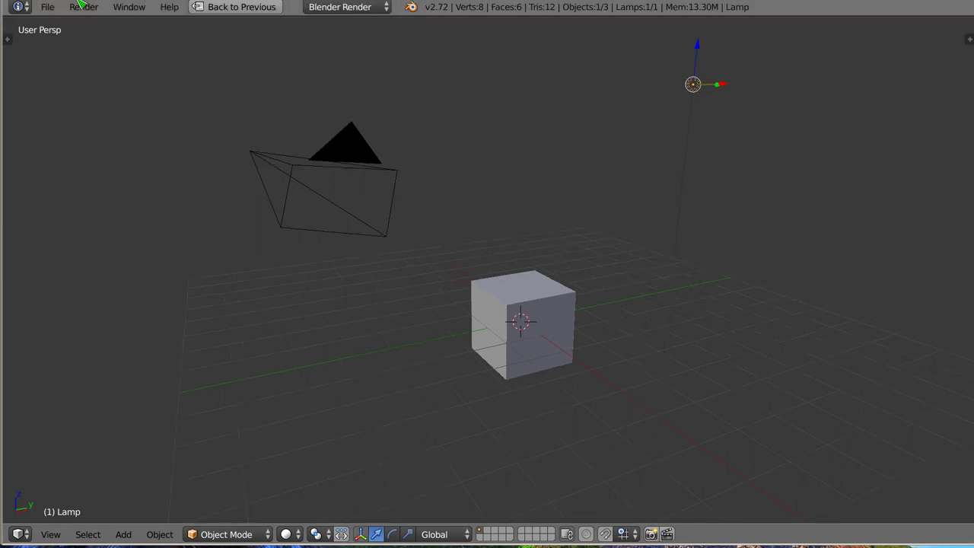
click(194, 8)
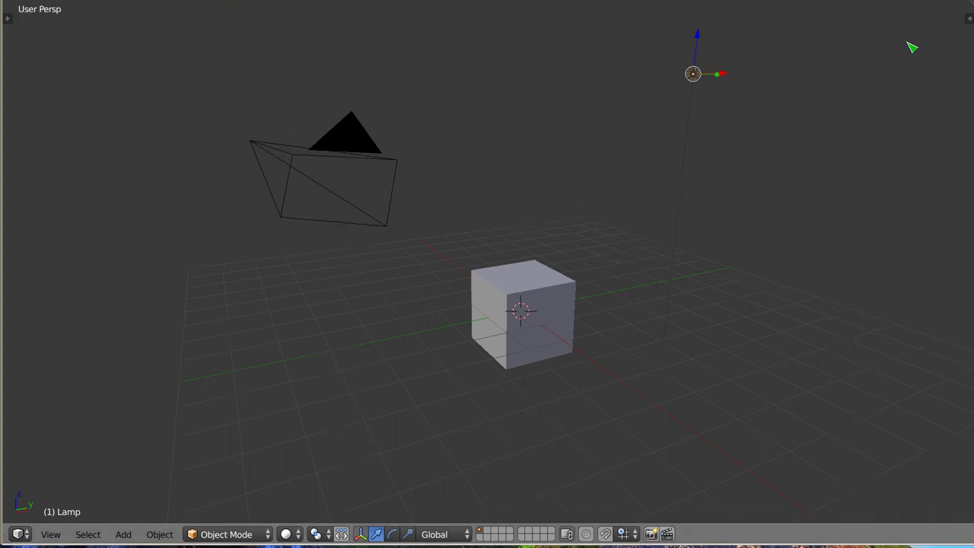
Step: Split a new area above the 3D view, make it an Info editor, and shrink it to header height
mouse_move(953, 4)
mouse_down()
mouse_move(964, 8)
mouse_move(913, 274)
mouse_up()
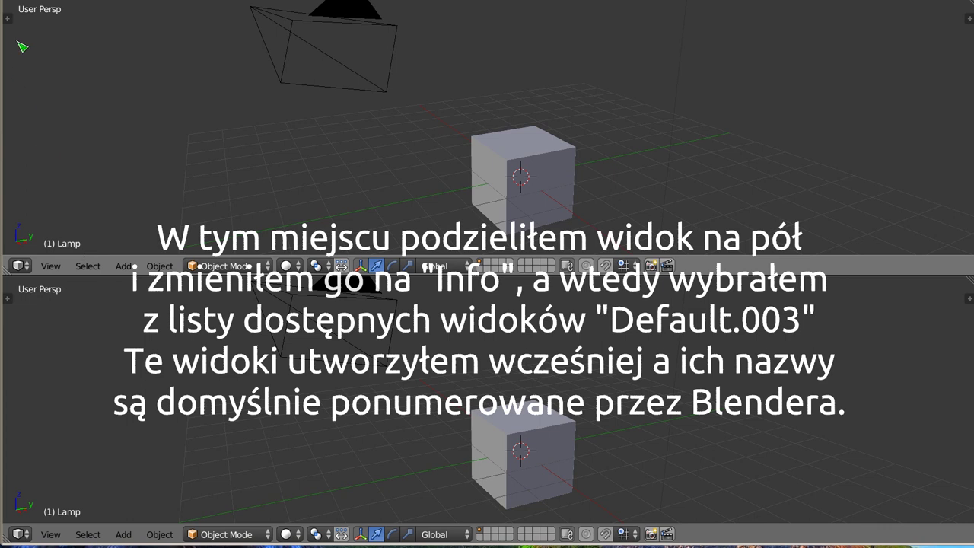
click(19, 265)
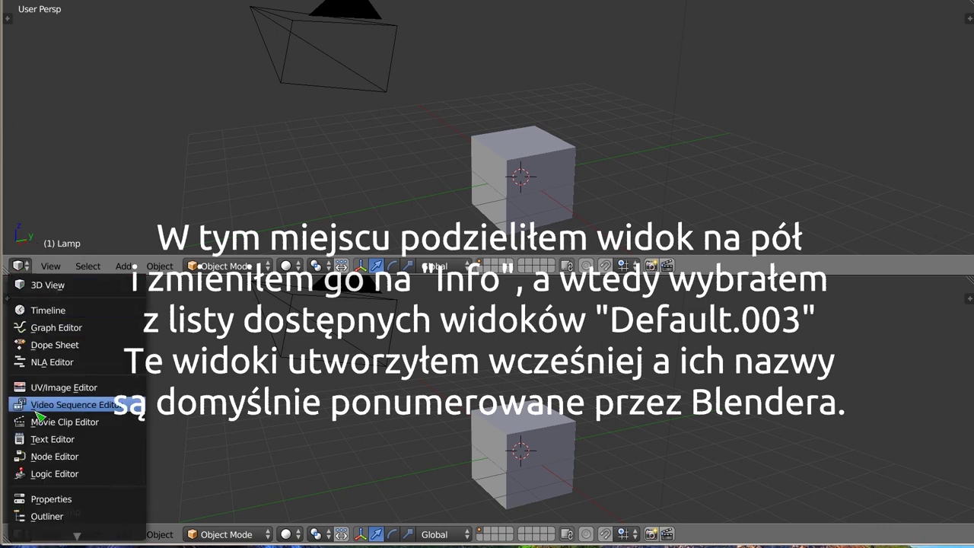
scroll(61, 487, down, 3)
scroll(61, 487, up, 3)
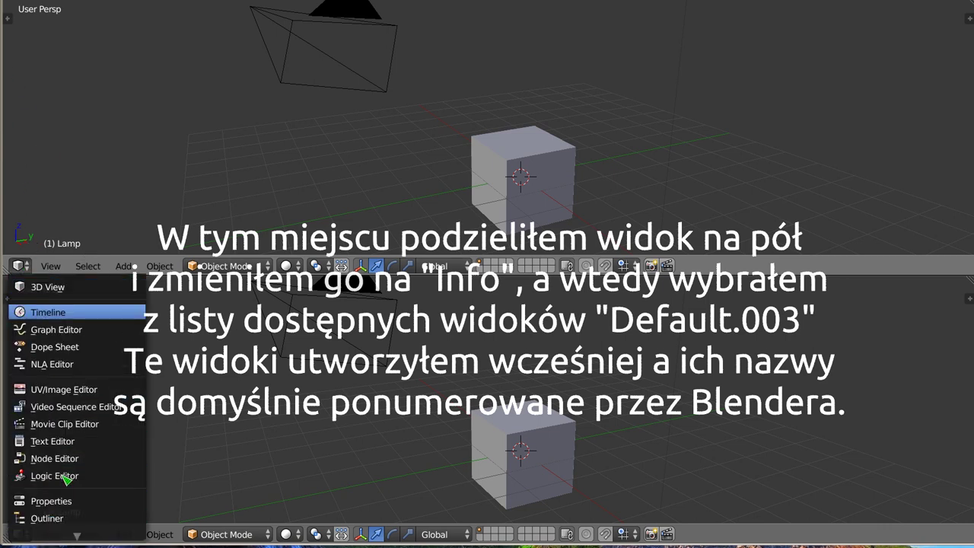
scroll(54, 525, down, 3)
scroll(53, 524, down, 1)
scroll(54, 525, down, 2)
scroll(54, 525, up, 4)
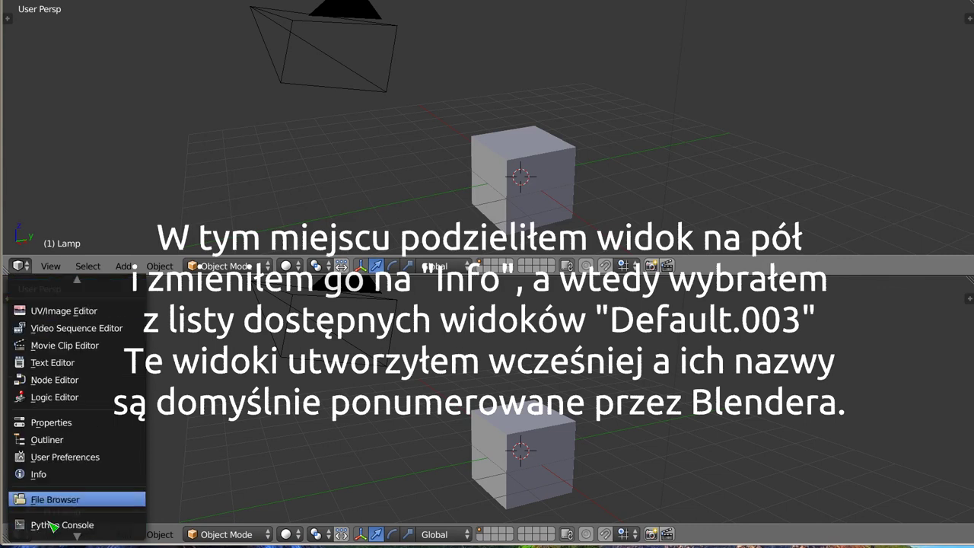
scroll(53, 525, down, 1)
click(55, 480)
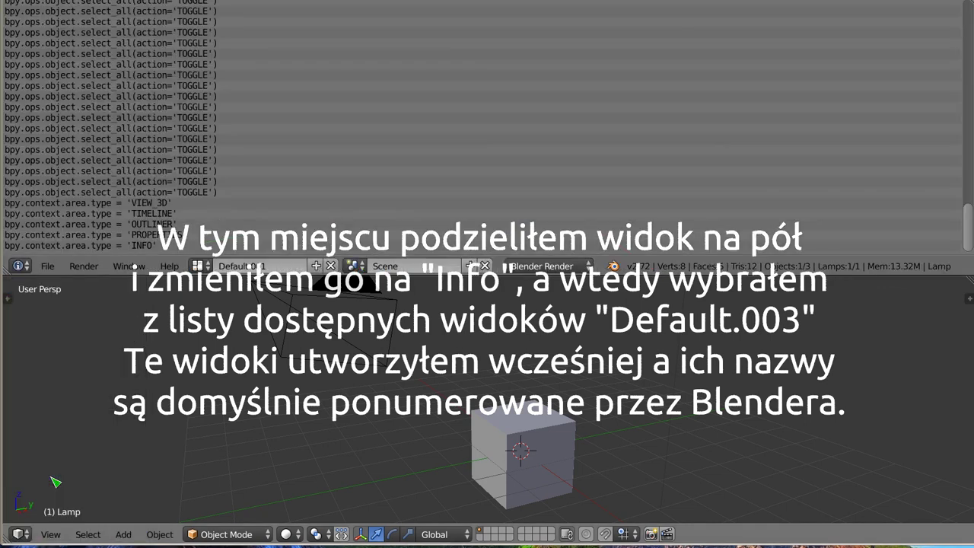
drag(167, 275, 198, 5)
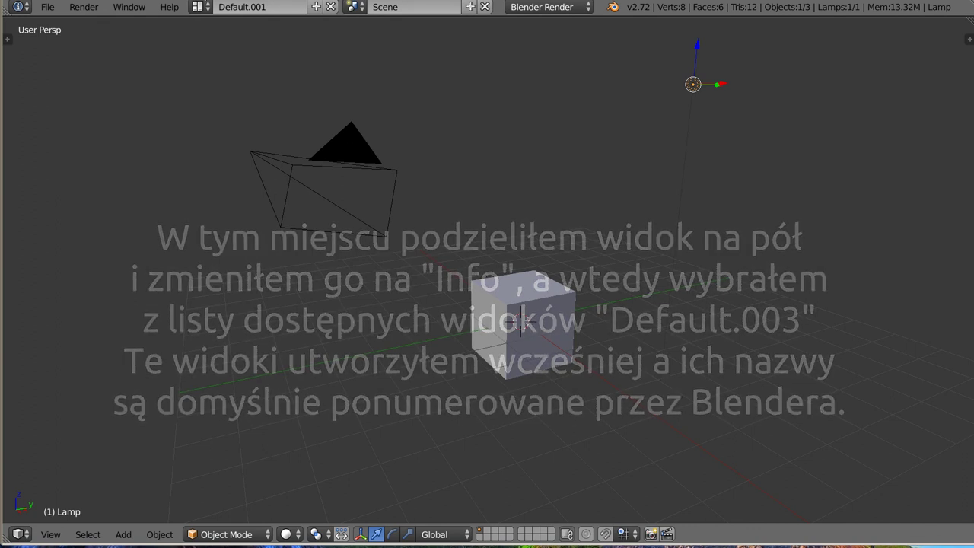
Step: Switch to the Default.003 layout and add a slim Info header above its areas
click(202, 7)
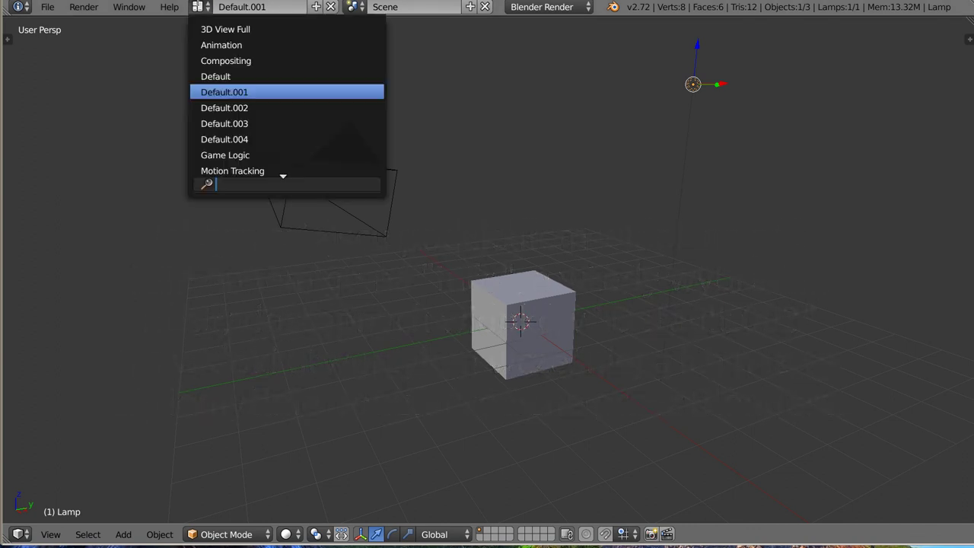
click(240, 124)
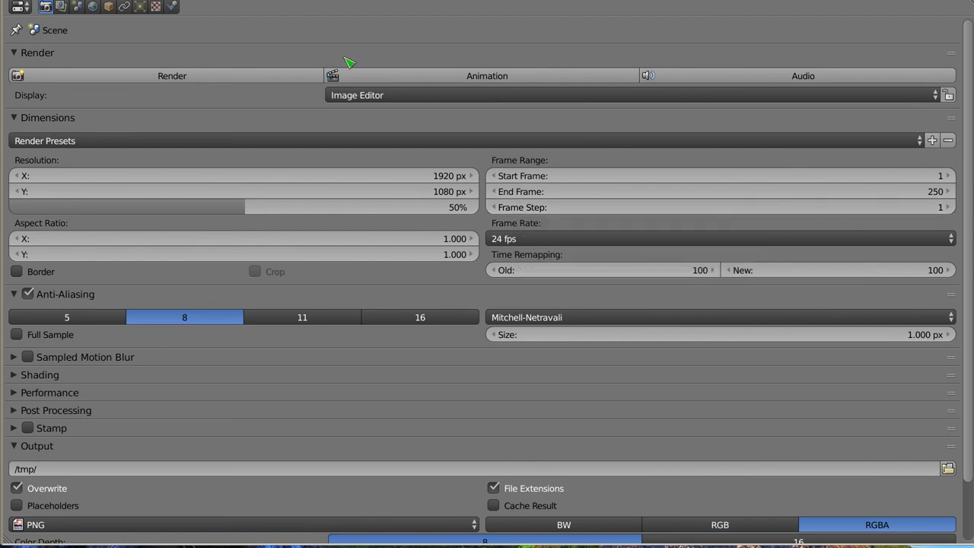
drag(960, 13, 923, 50)
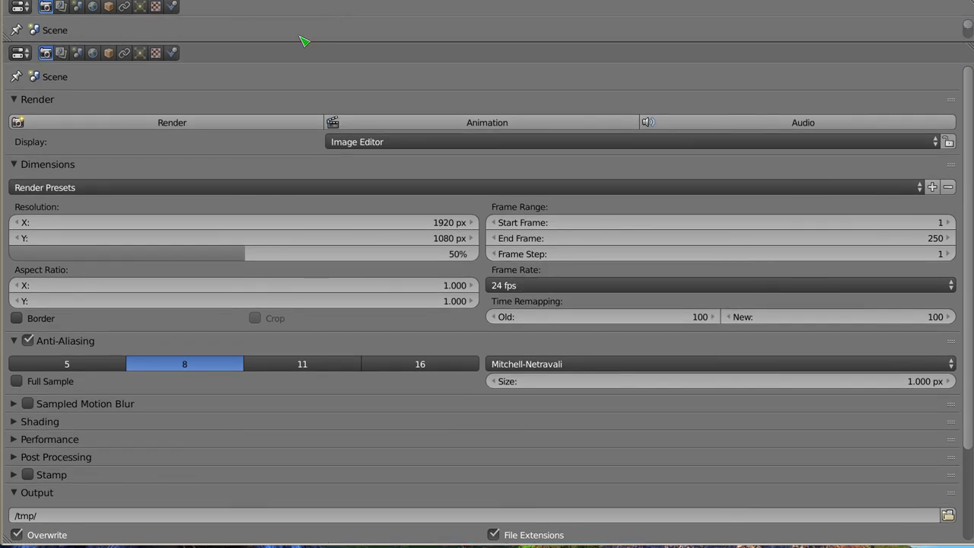
click(30, 7)
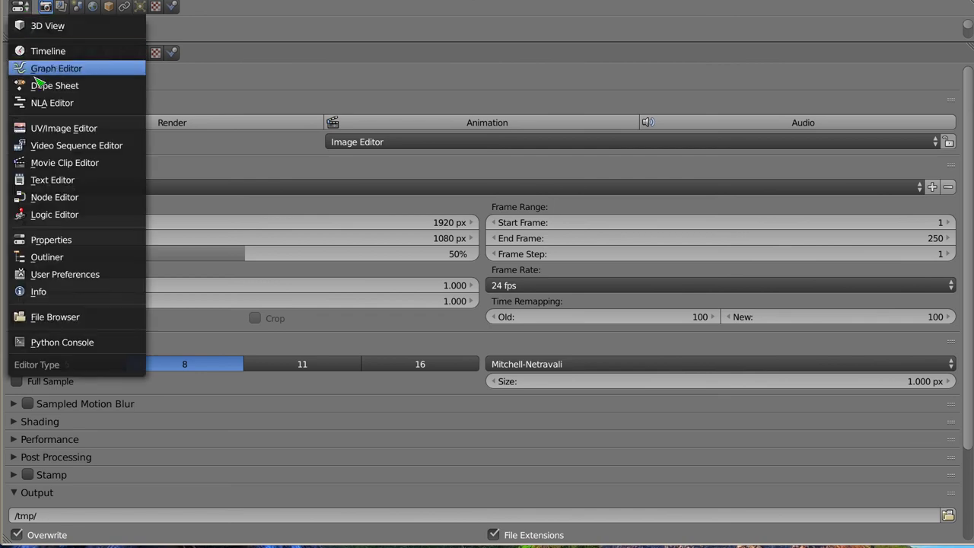
click(61, 296)
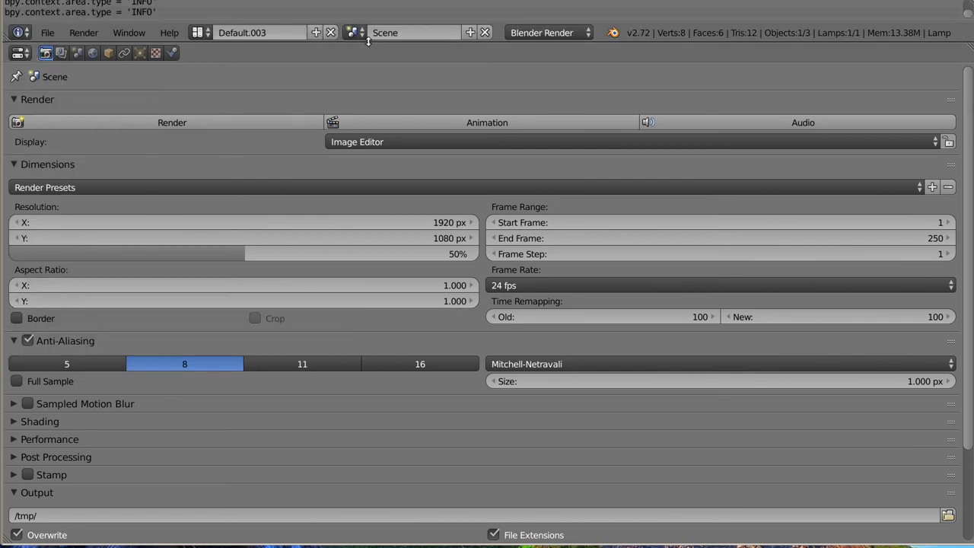
drag(371, 44, 371, 78)
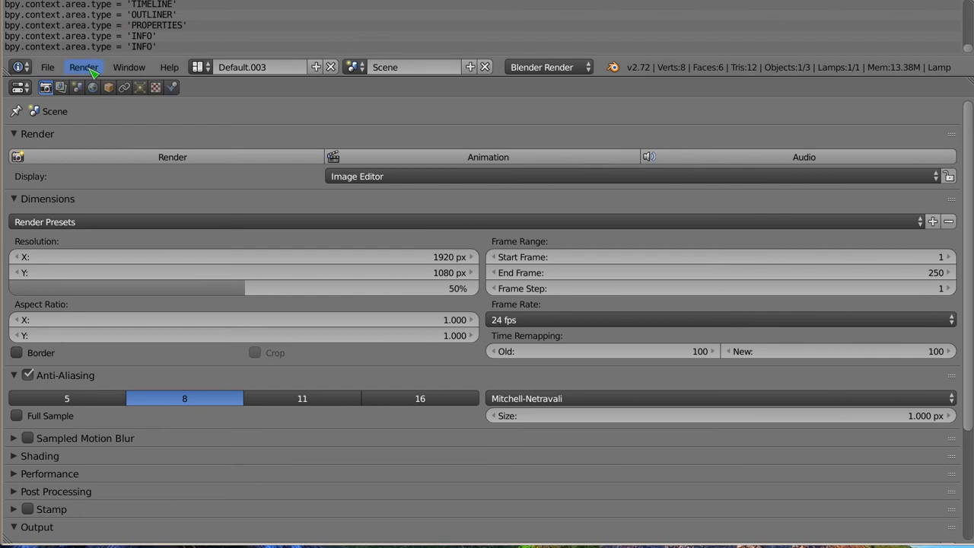
drag(640, 77, 639, 17)
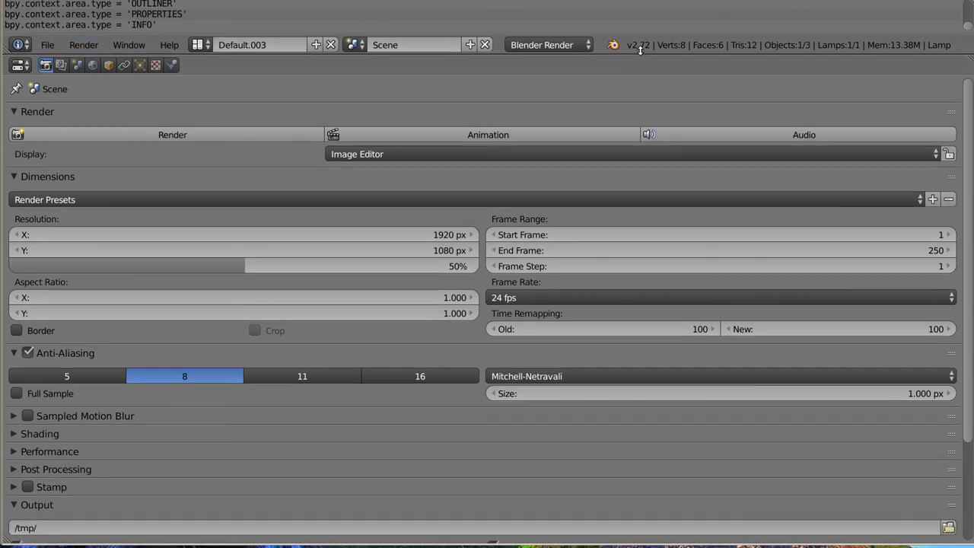
Step: Delete Default.003, add an Info header on Default.002, then delete Default.002
click(200, 7)
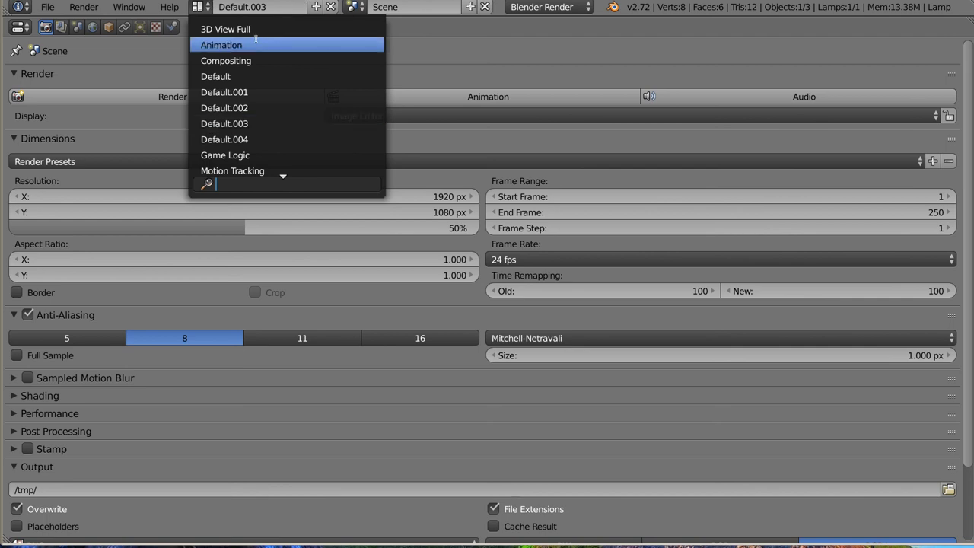
click(331, 7)
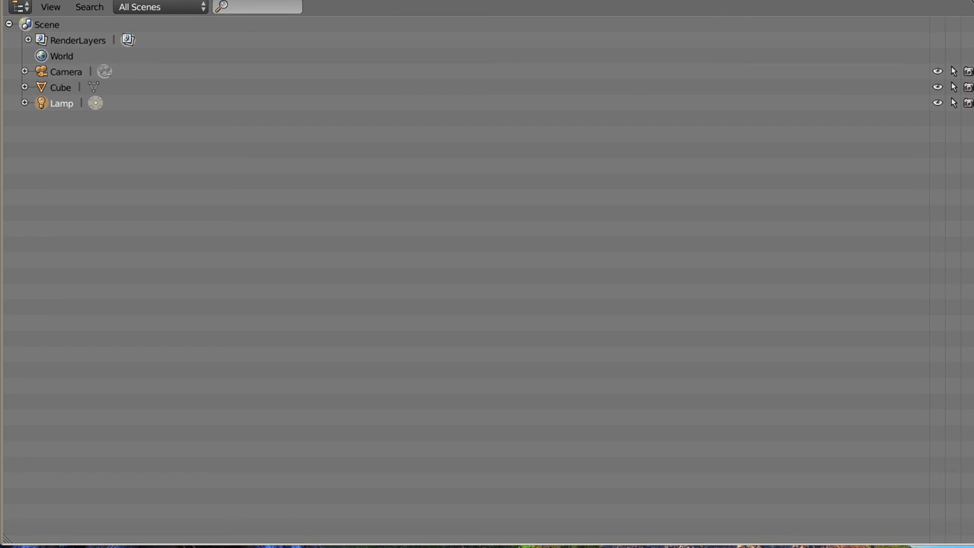
drag(968, 18, 951, 28)
click(29, 9)
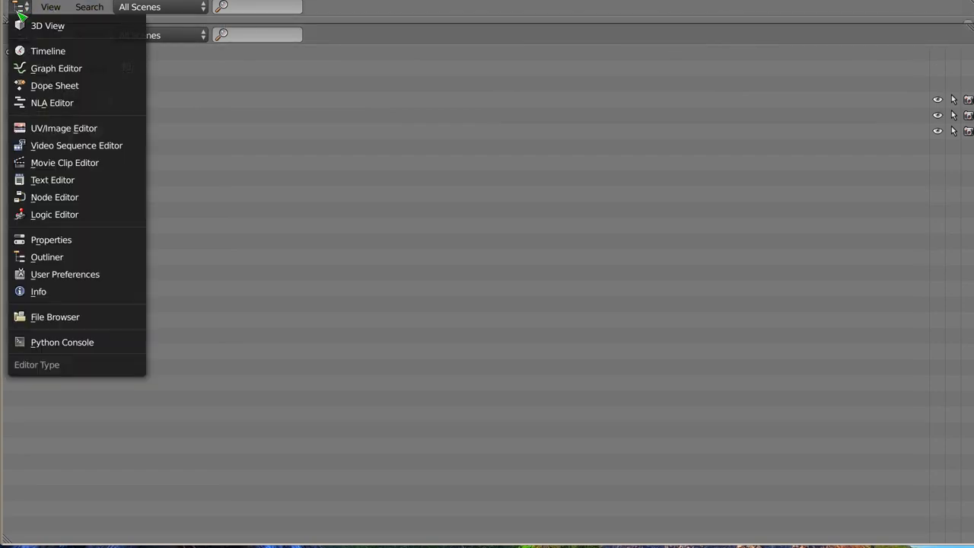
click(70, 296)
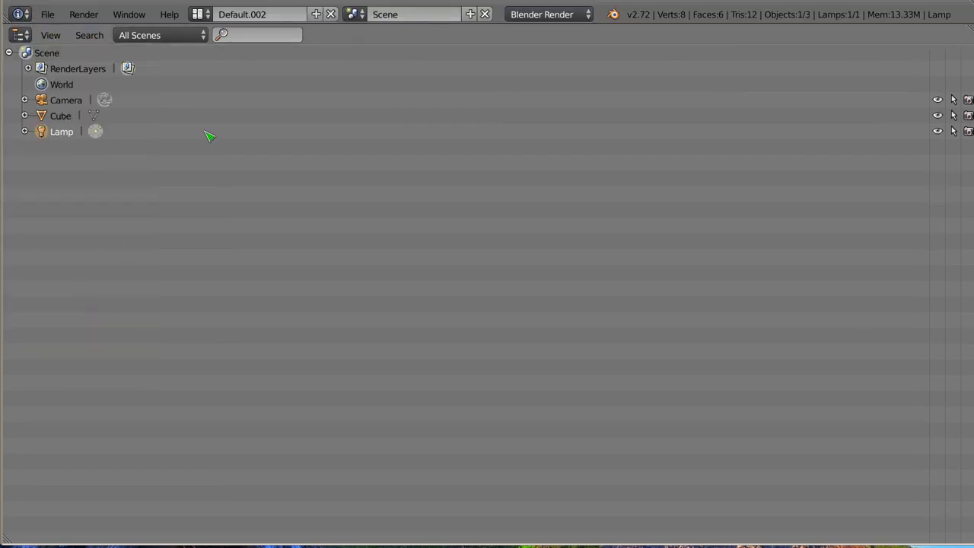
click(334, 17)
Step: Delete Default.001, then switch to Default.004, give it an Info header and delete it
click(334, 10)
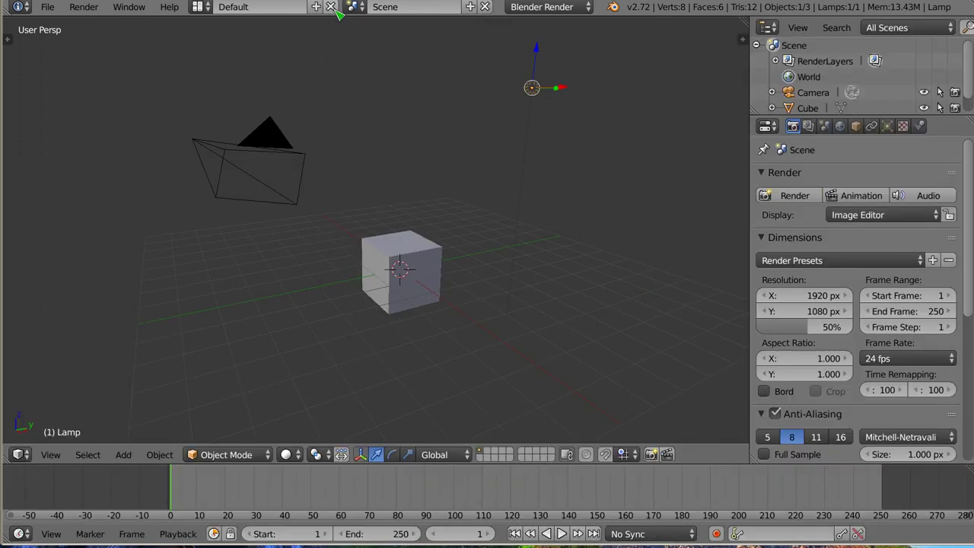
click(202, 7)
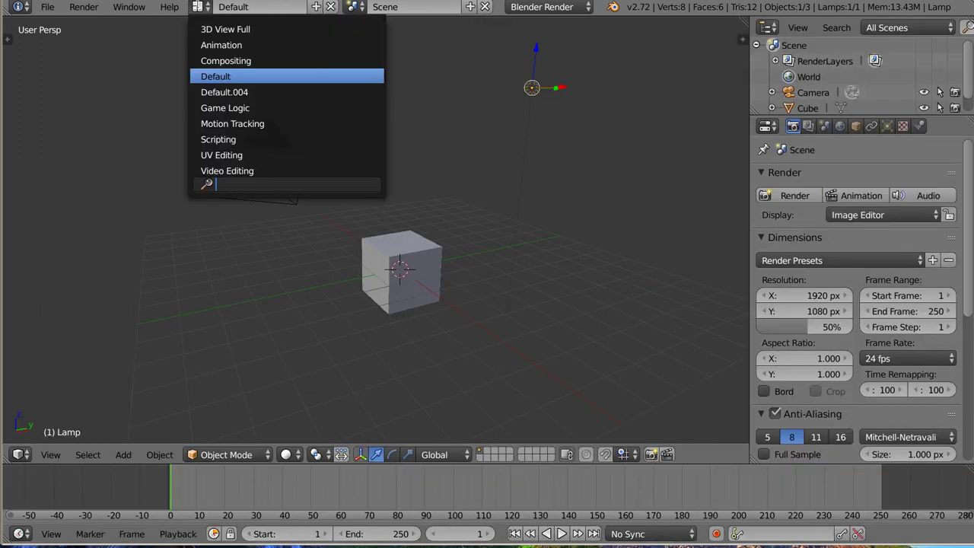
click(232, 93)
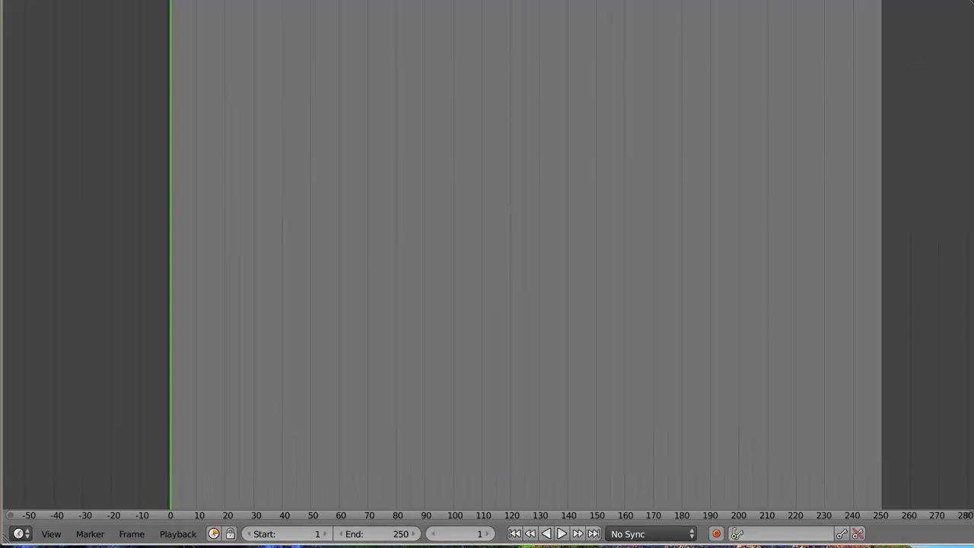
click(28, 22)
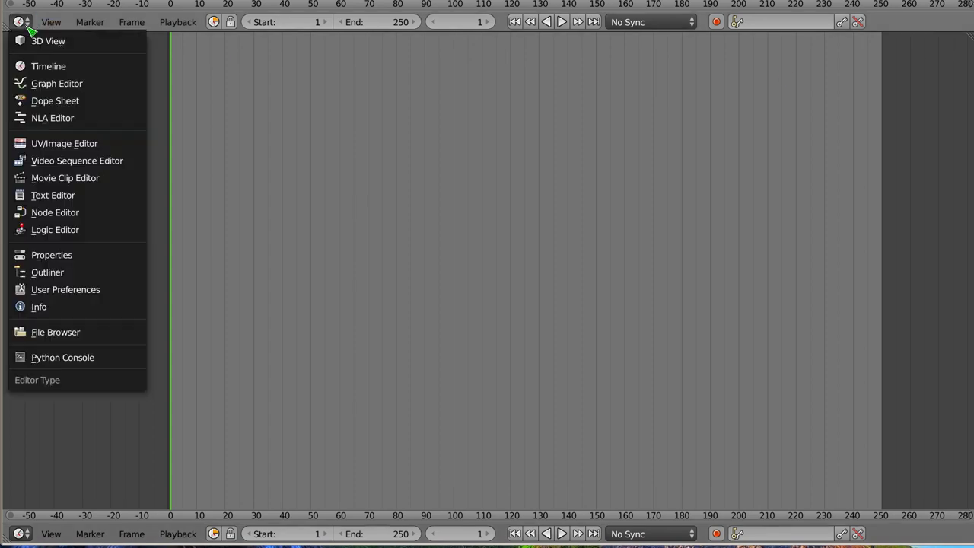
click(67, 308)
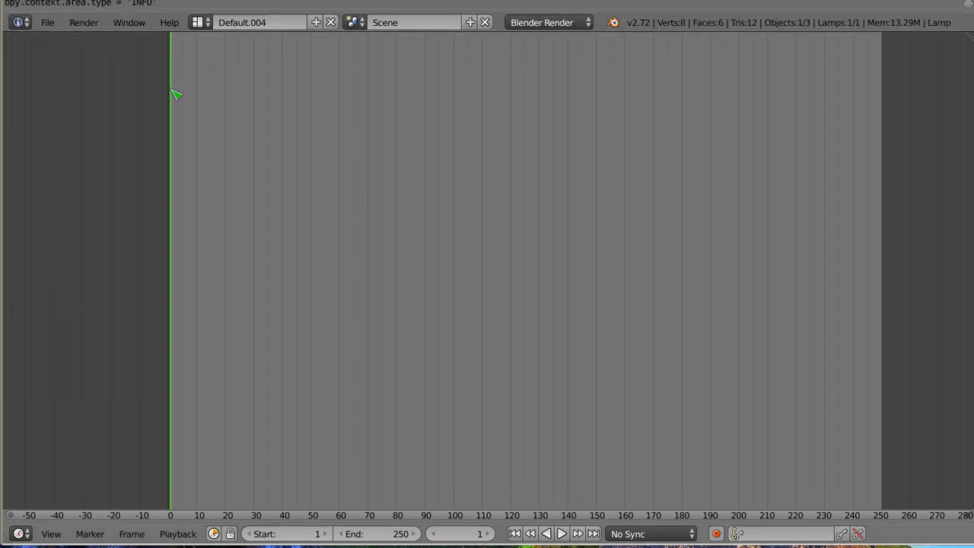
click(330, 22)
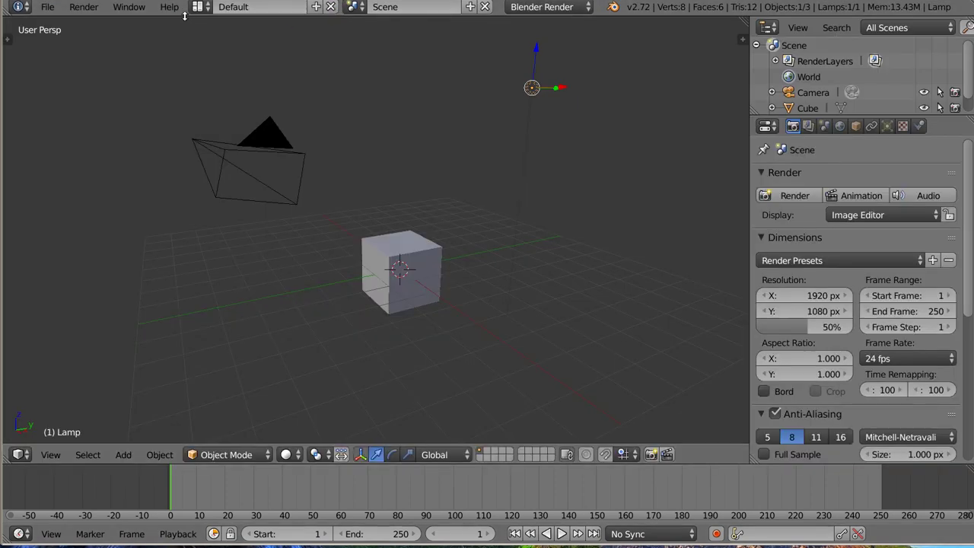
Step: Switch through the Animation, Motion Tracking and Video Editing screen layouts
click(197, 7)
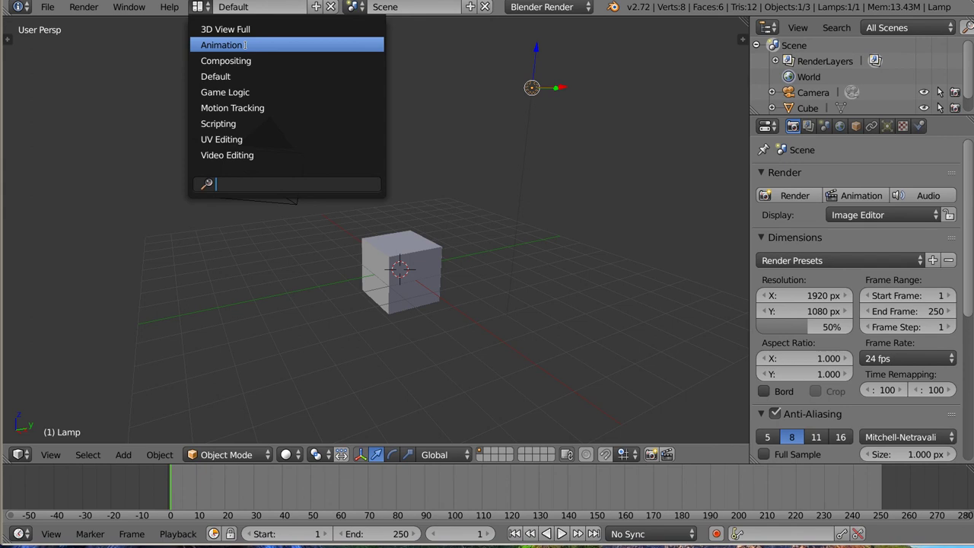
click(235, 45)
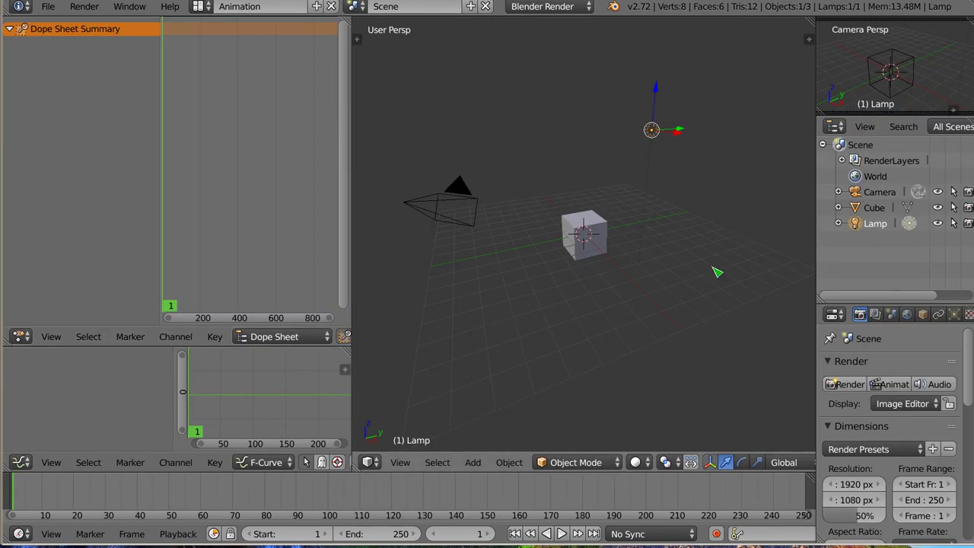
click(199, 6)
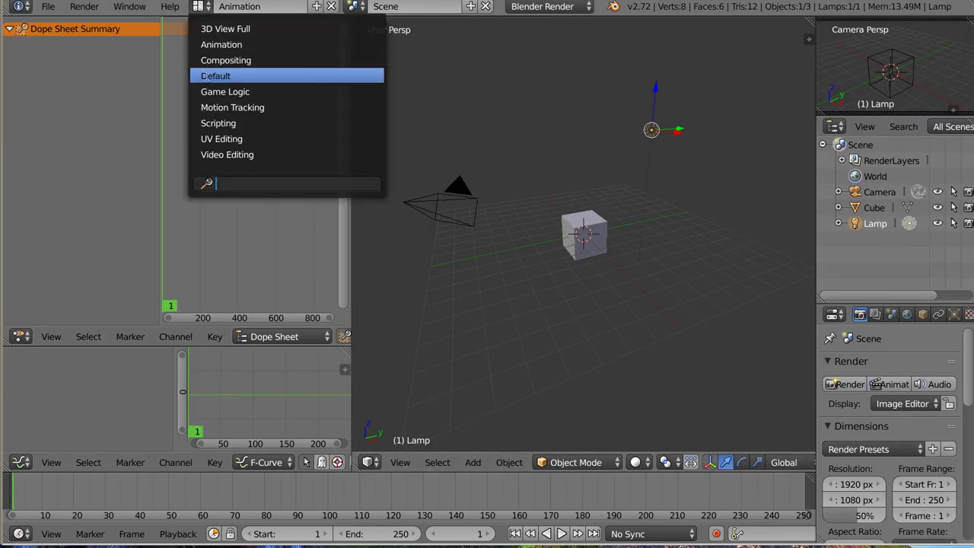
click(232, 107)
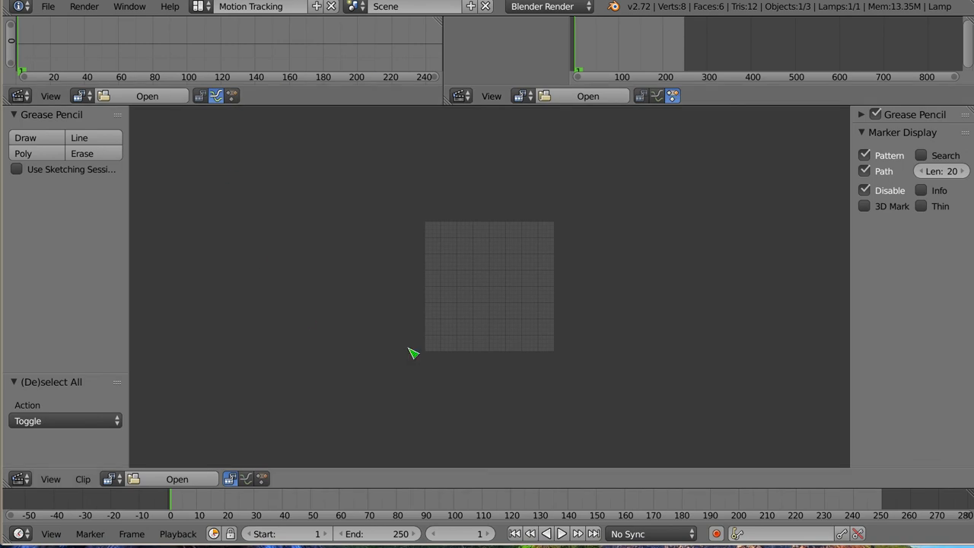
click(201, 7)
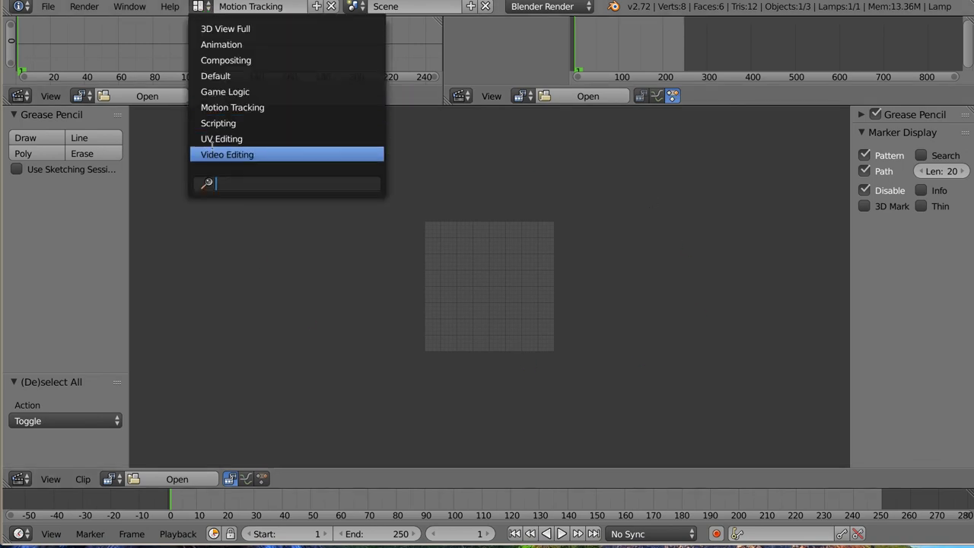
click(213, 152)
Step: Switch to the Game Logic and Scripting layouts, then back to Default
click(200, 7)
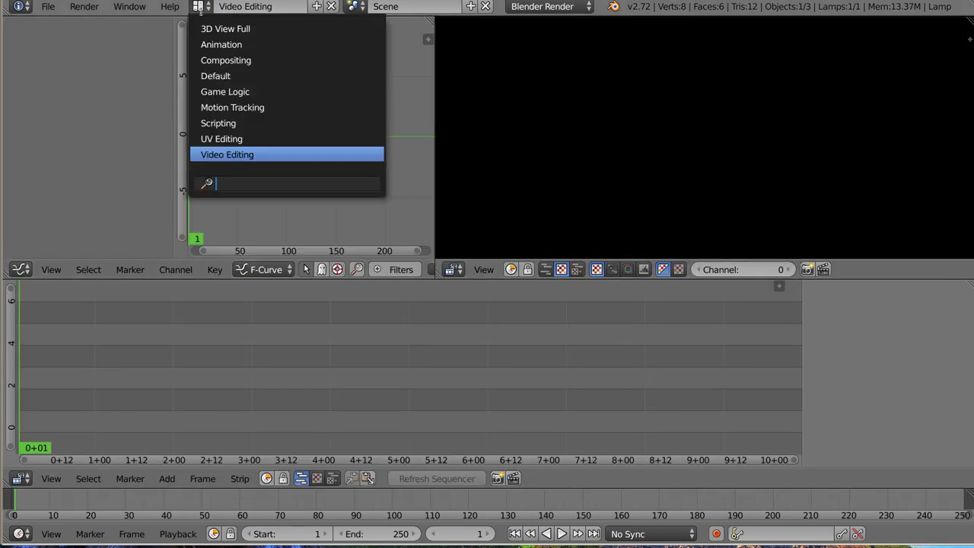
click(216, 91)
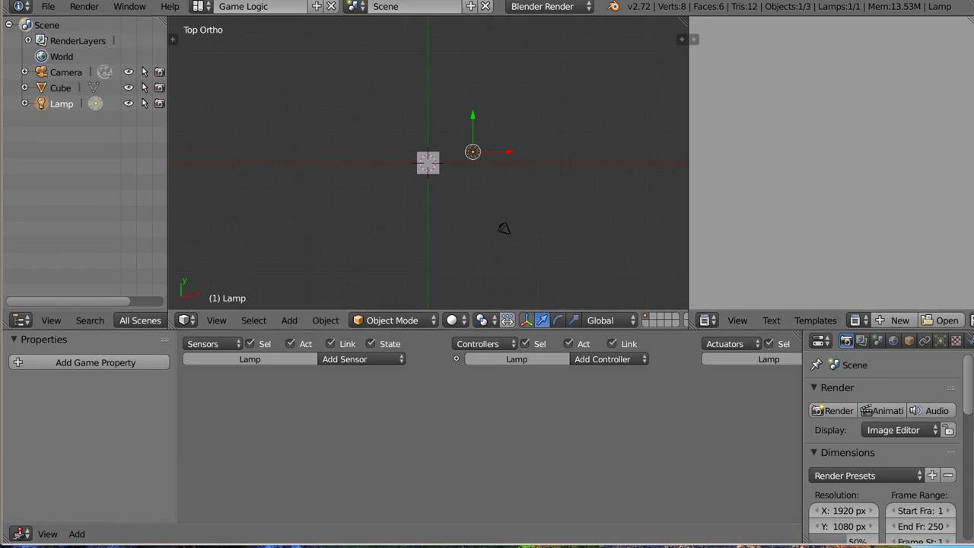
click(210, 8)
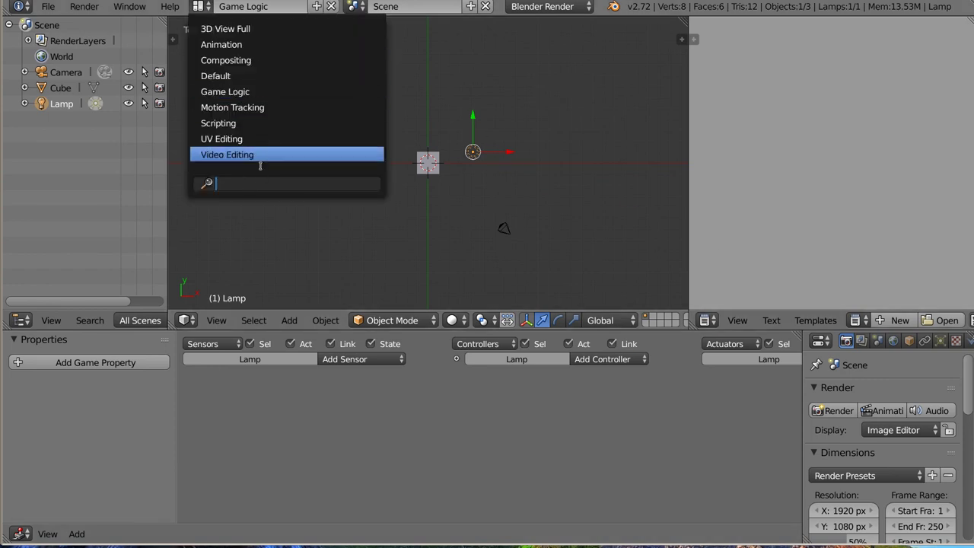
click(221, 123)
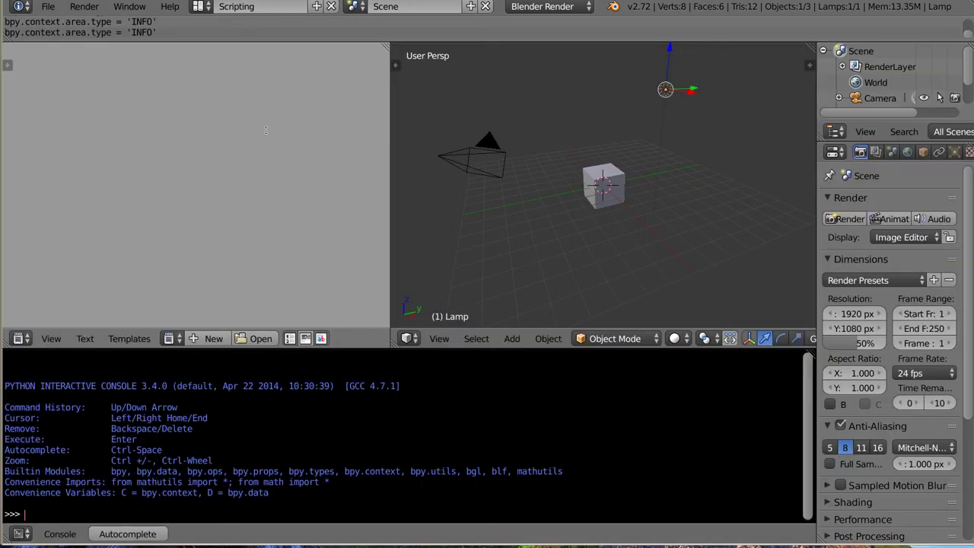
click(210, 8)
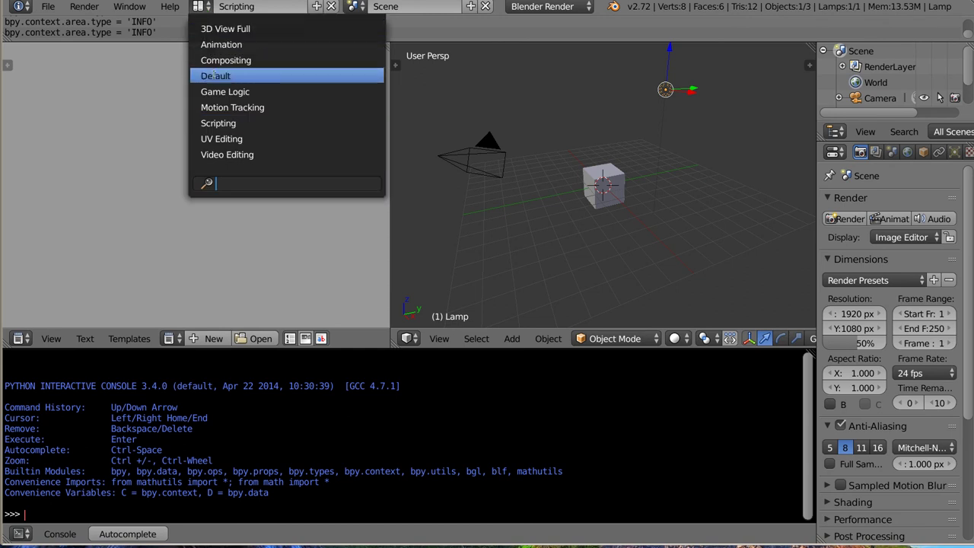
click(270, 77)
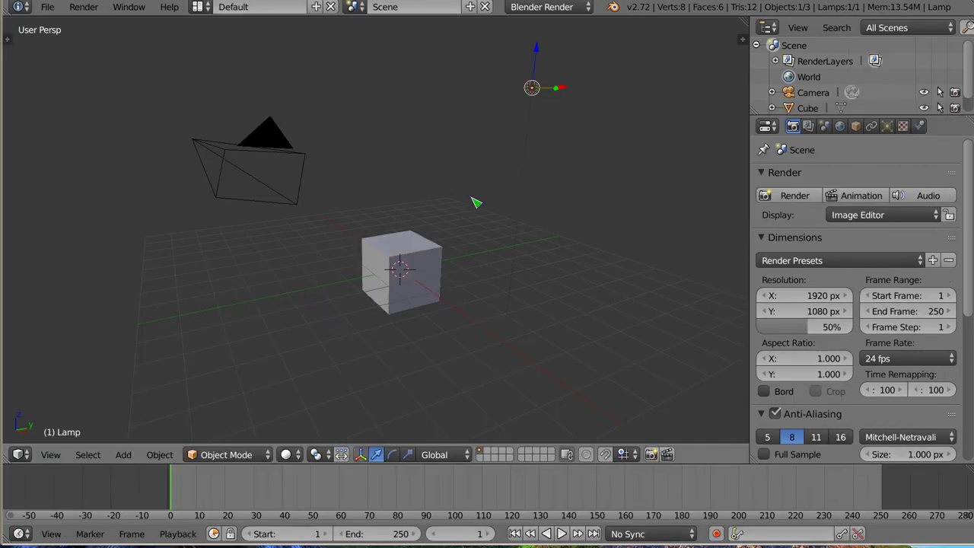
Step: Rename the Default.001 screen layout to 'Domyślny'
key(n)
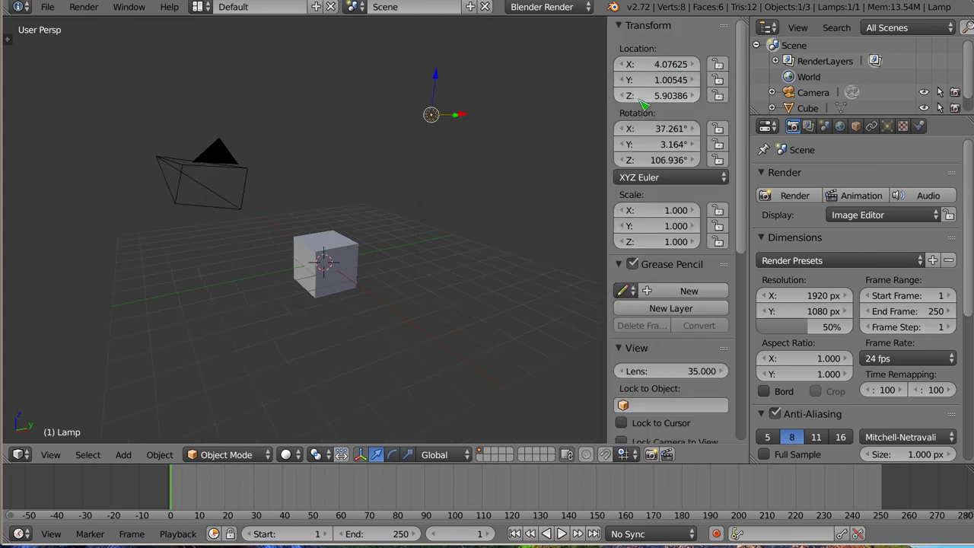
key(t)
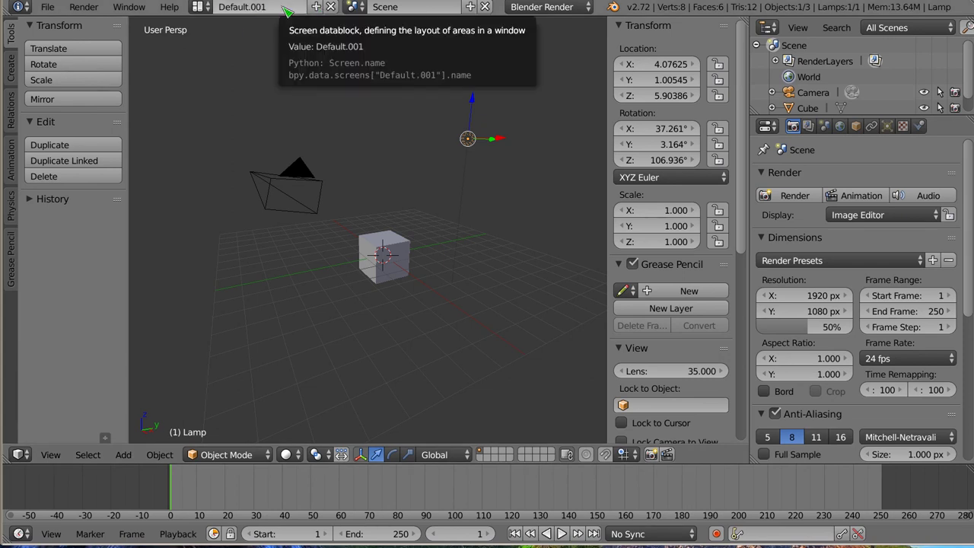
double_click(280, 6)
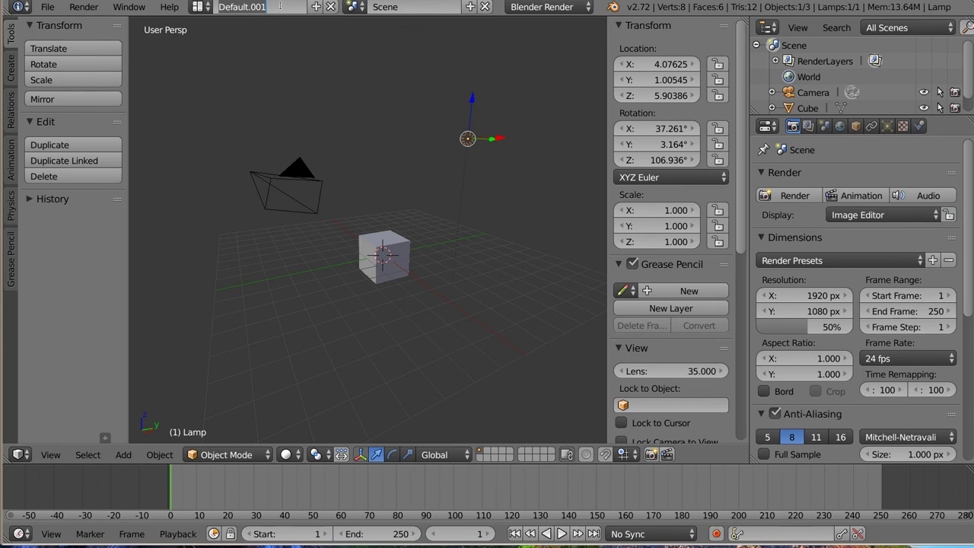
text(Domyslny)
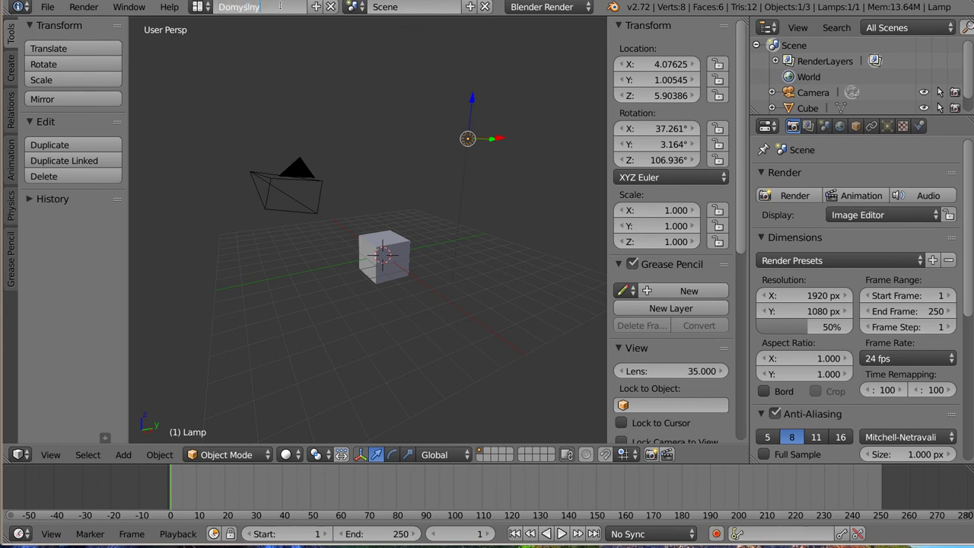
key(Return)
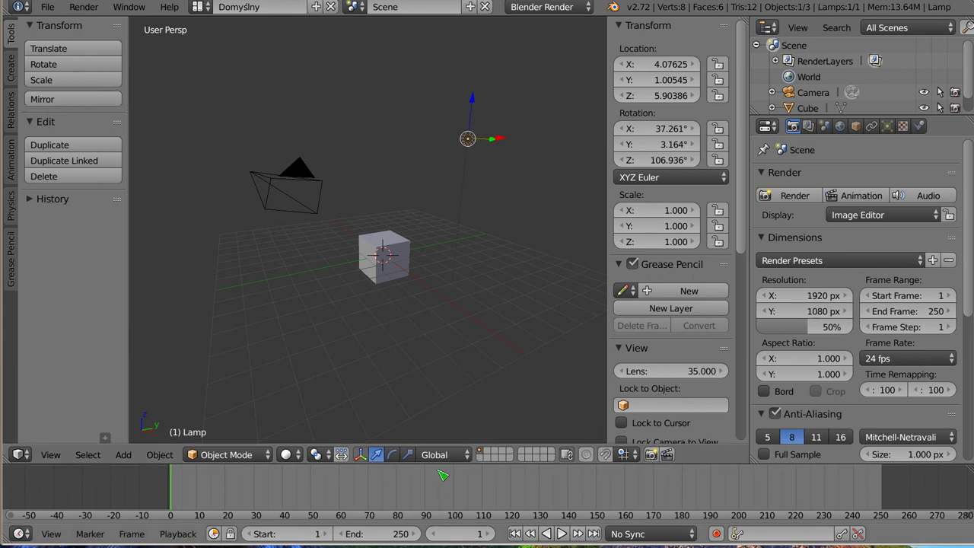
Step: Make the timeline slightly shorter and hide the tool shelf and properties sidebar
drag(436, 463, 438, 478)
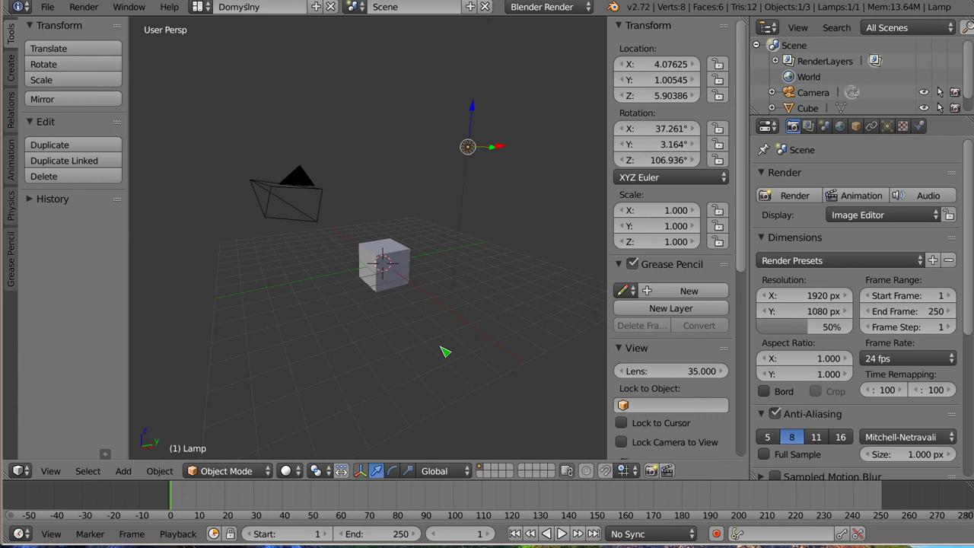
key(n)
key(t)
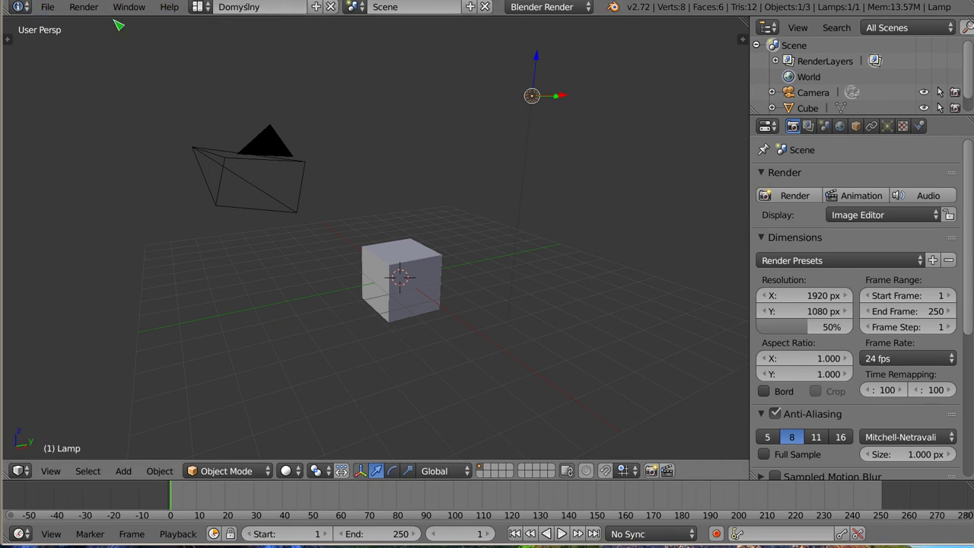
Step: Show User Preferences in the main area instead of a separate window
click(46, 8)
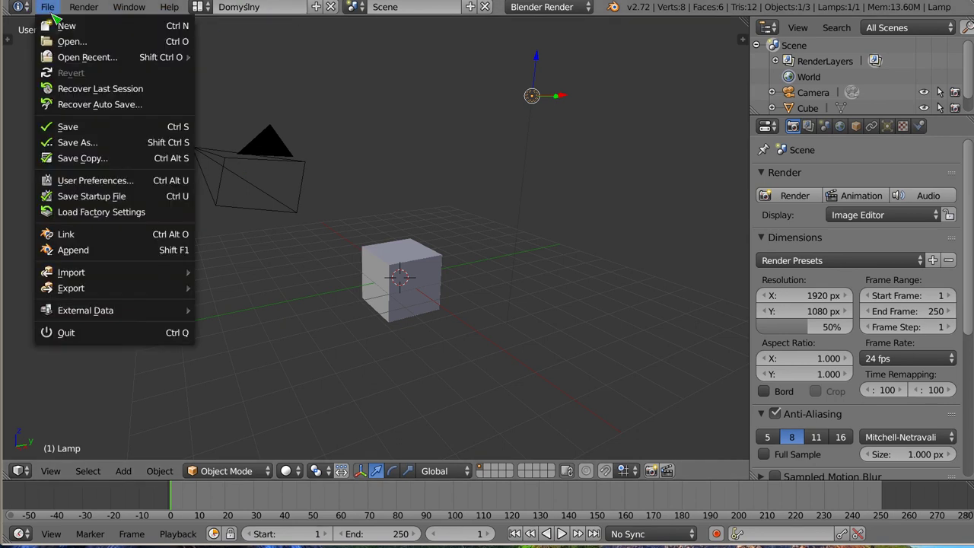
click(95, 180)
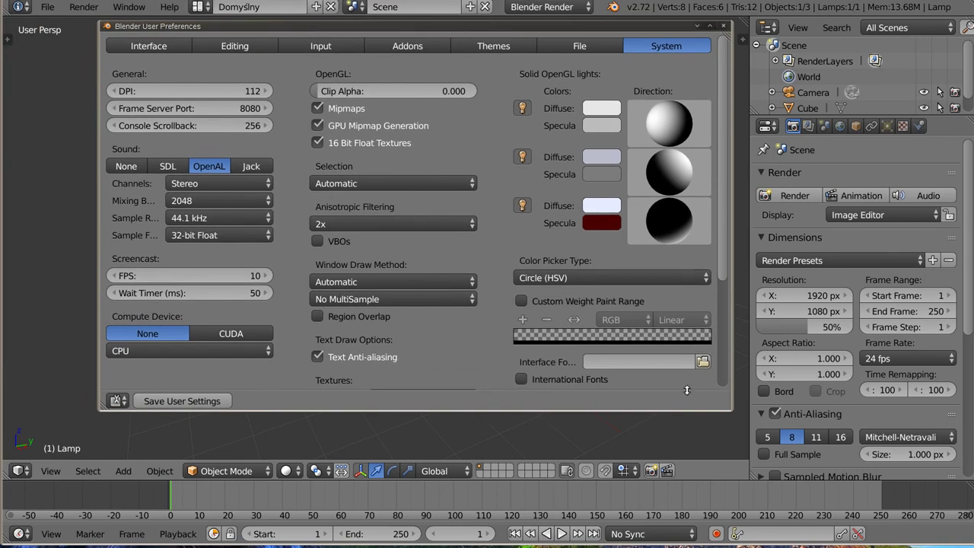
drag(731, 410, 842, 467)
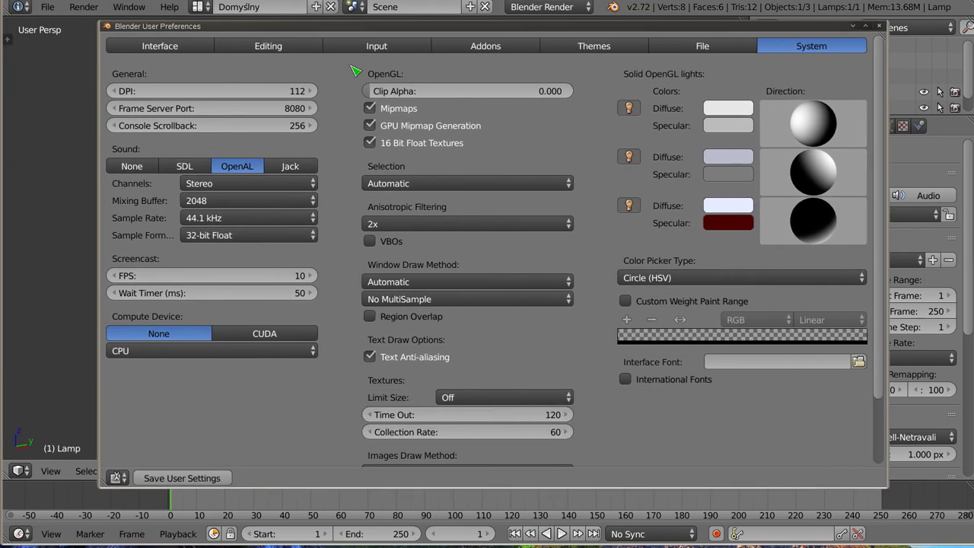
click(879, 26)
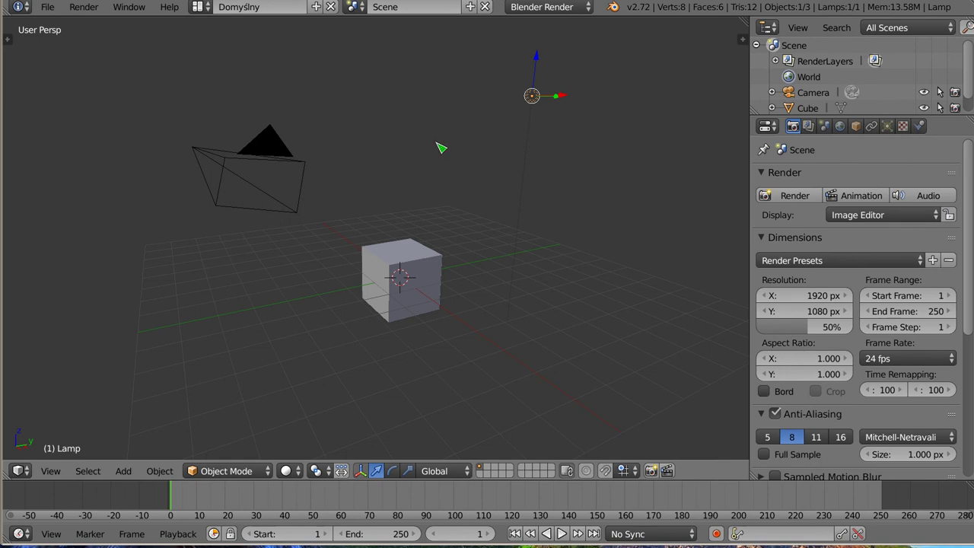
click(21, 471)
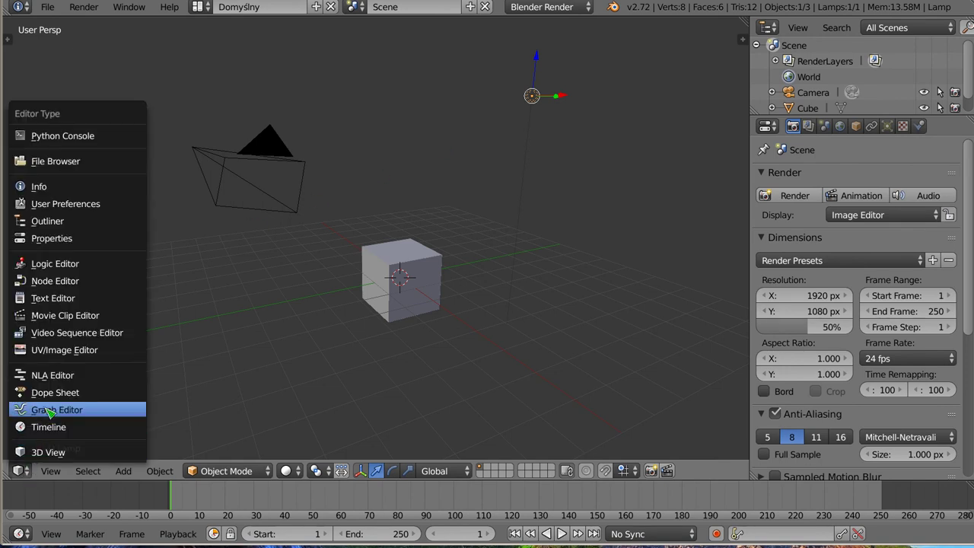
click(116, 208)
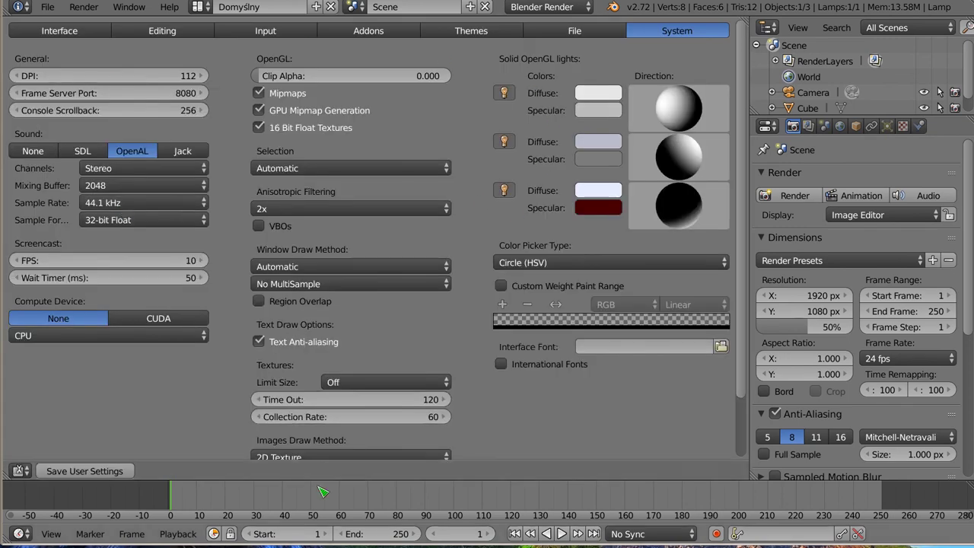
Step: Set the compute device to CUDA on the GeForce GTX 780 Ti, then restore the 3D view
scroll(338, 338, down, 2)
scroll(349, 346, up, 2)
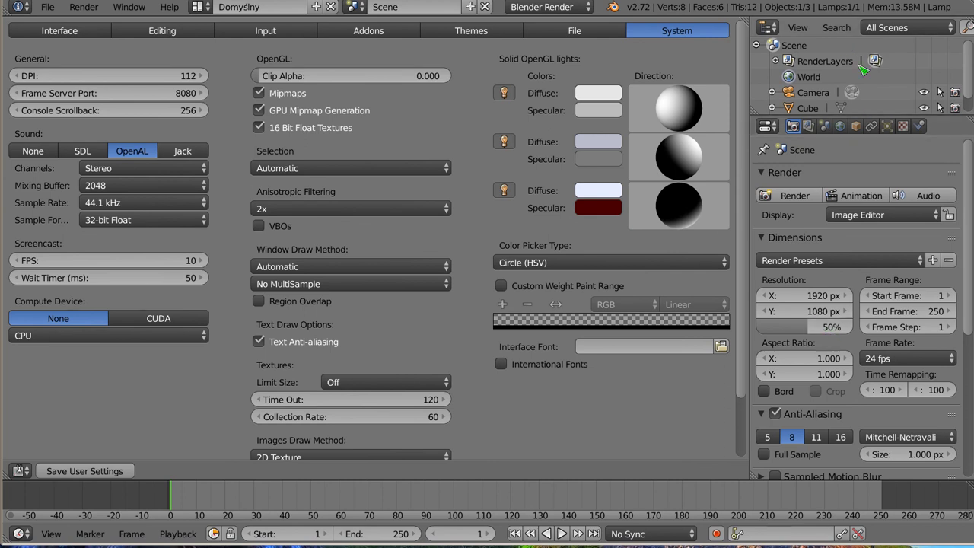
click(156, 316)
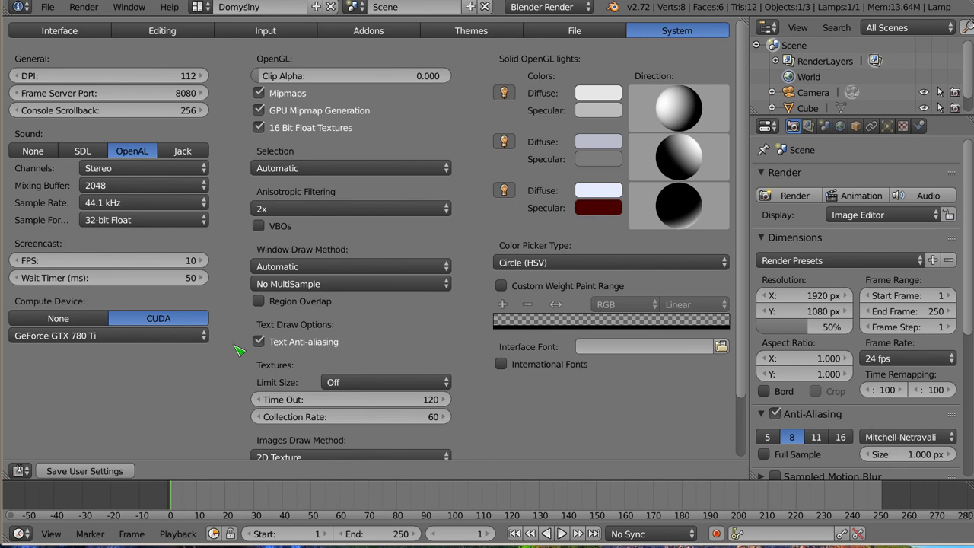
key(shift+F5)
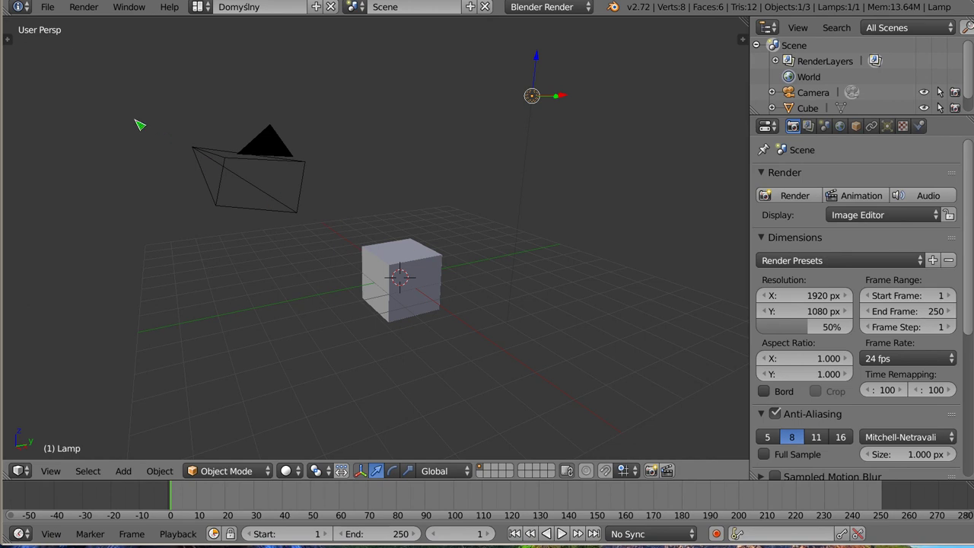
Step: Save the current setup as the startup file
click(53, 6)
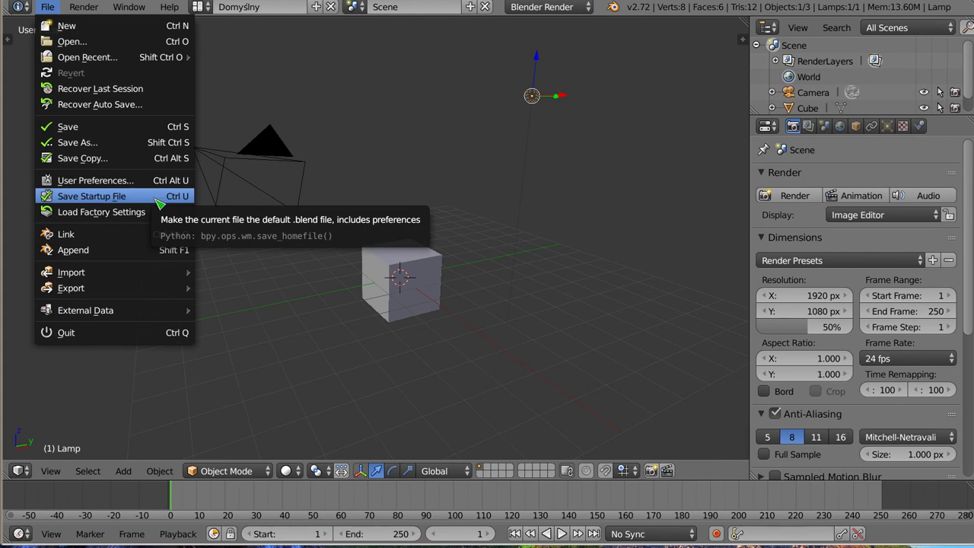
click(156, 199)
middle_drag(482, 269, 489, 246)
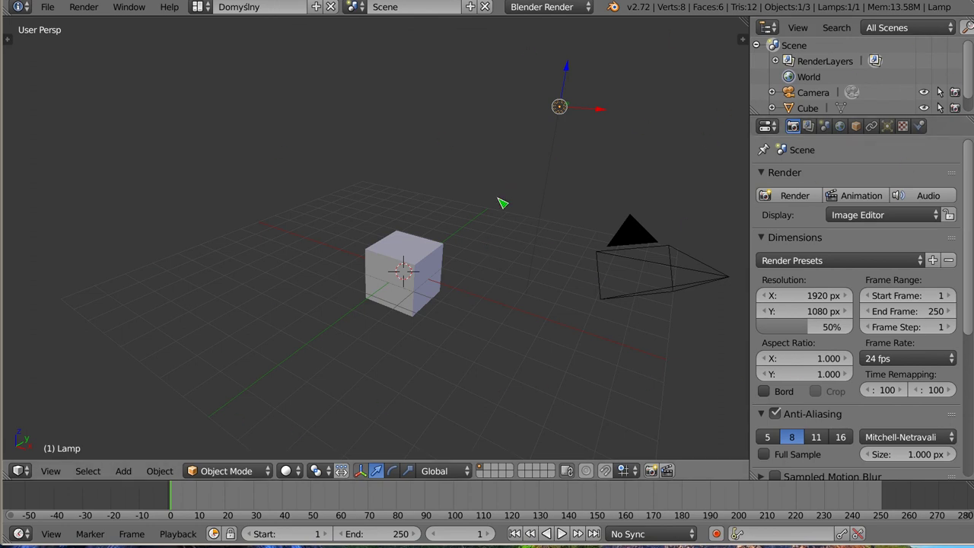
Step: Save the user settings with CUDA enabled and close the preferences window
click(47, 7)
click(76, 180)
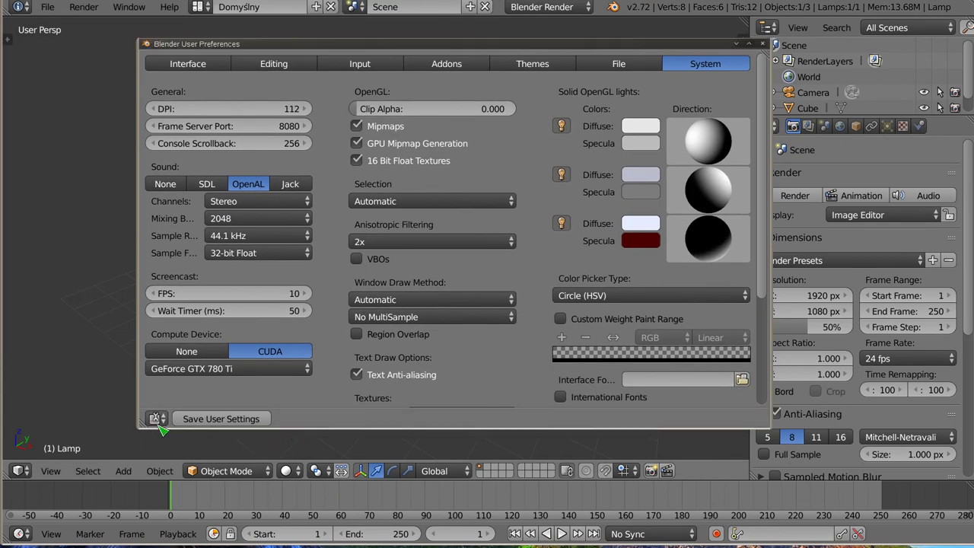
click(228, 420)
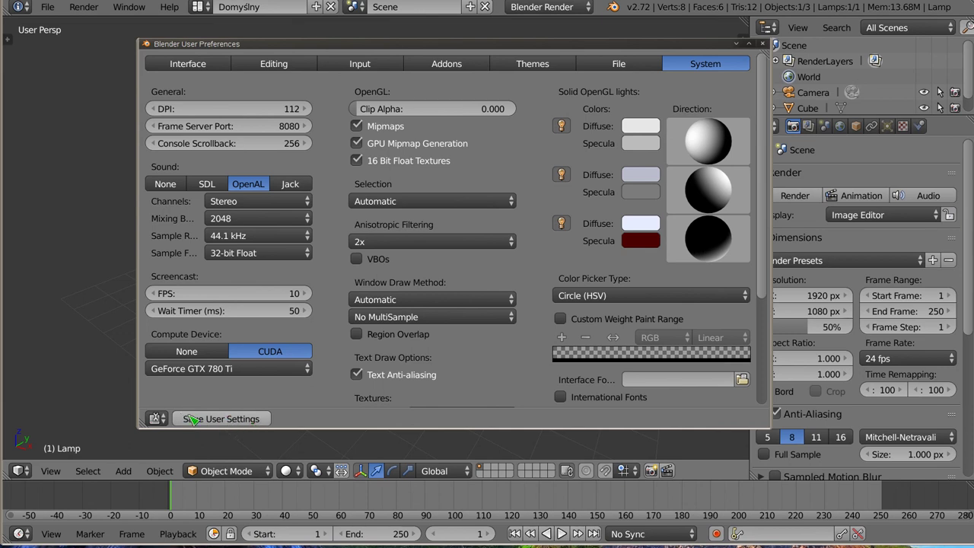
click(200, 420)
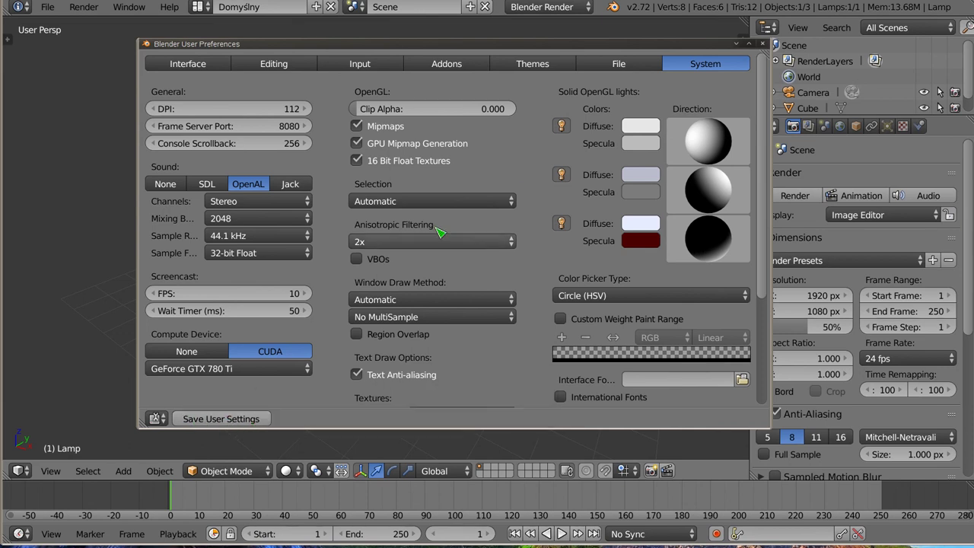
click(762, 44)
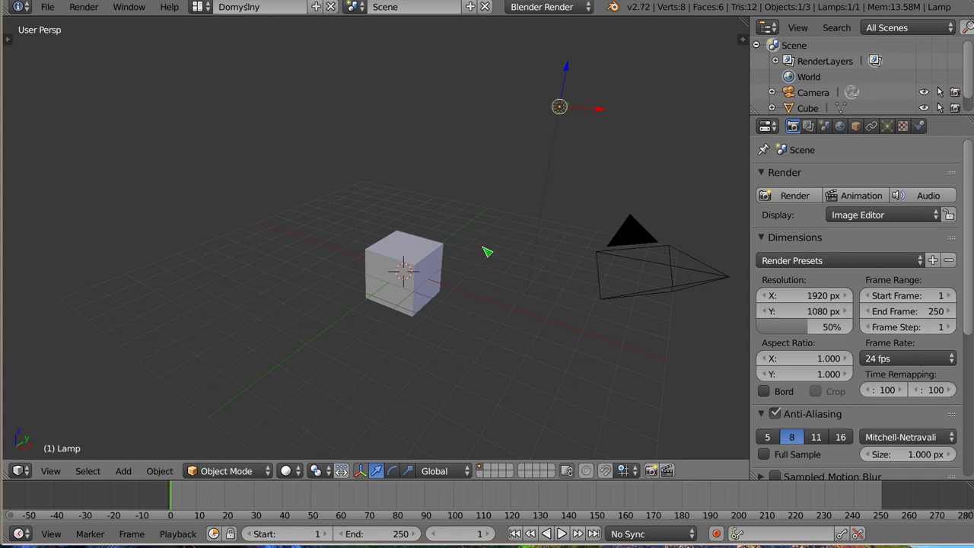